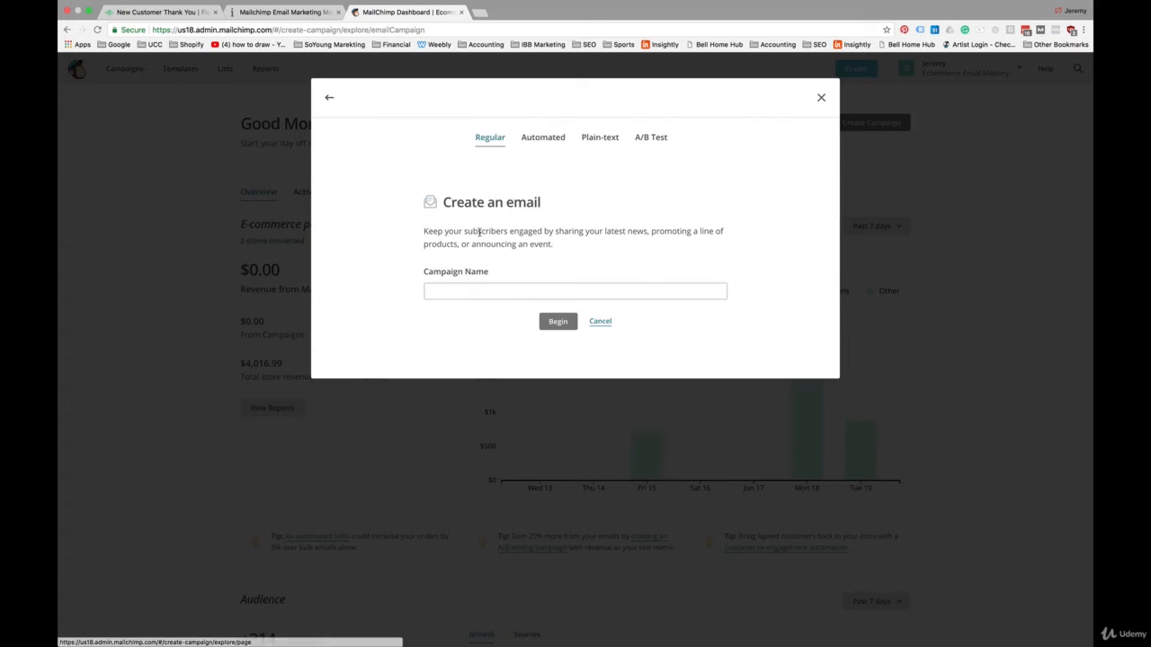
Step: Choose the e-commerce "Follow up on purchases" recipe for a new automated email campaign
{"action": "left_click", "coordinate": [543, 144]}
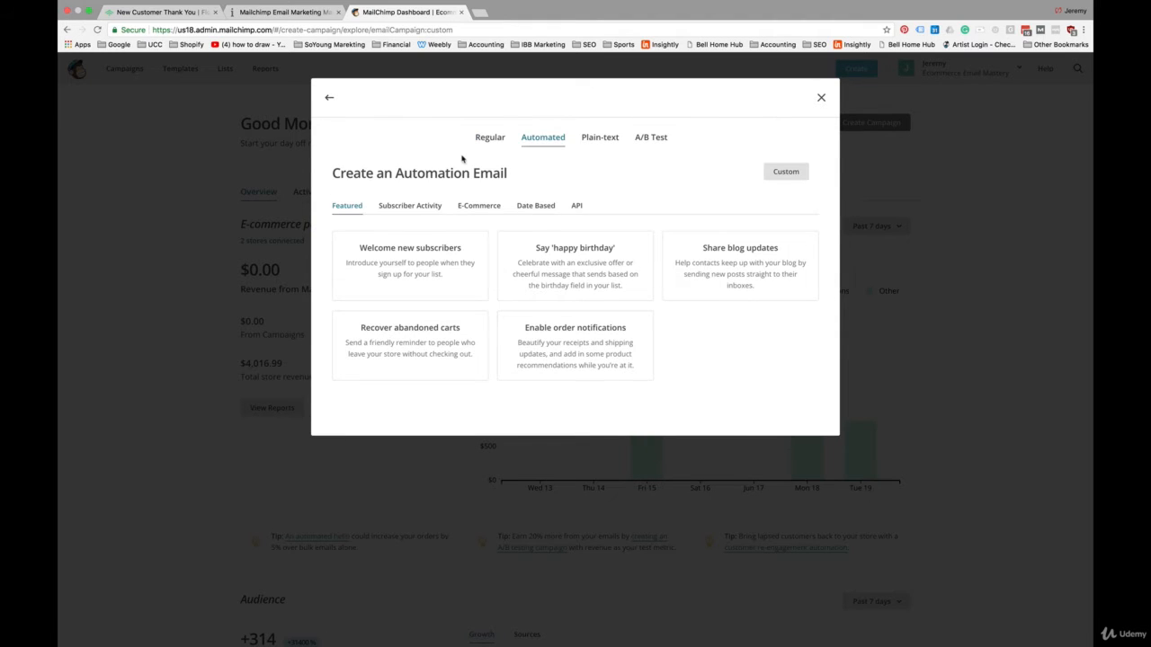
{"action": "left_click", "coordinate": [482, 210]}
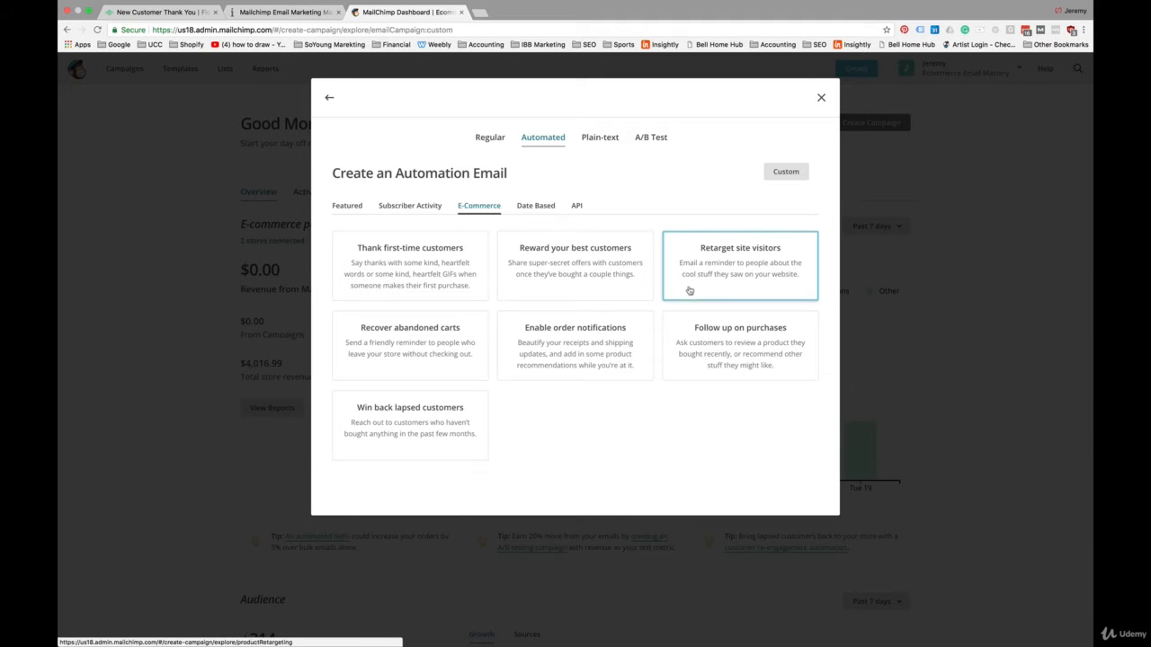
{"action": "left_click", "coordinate": [726, 340]}
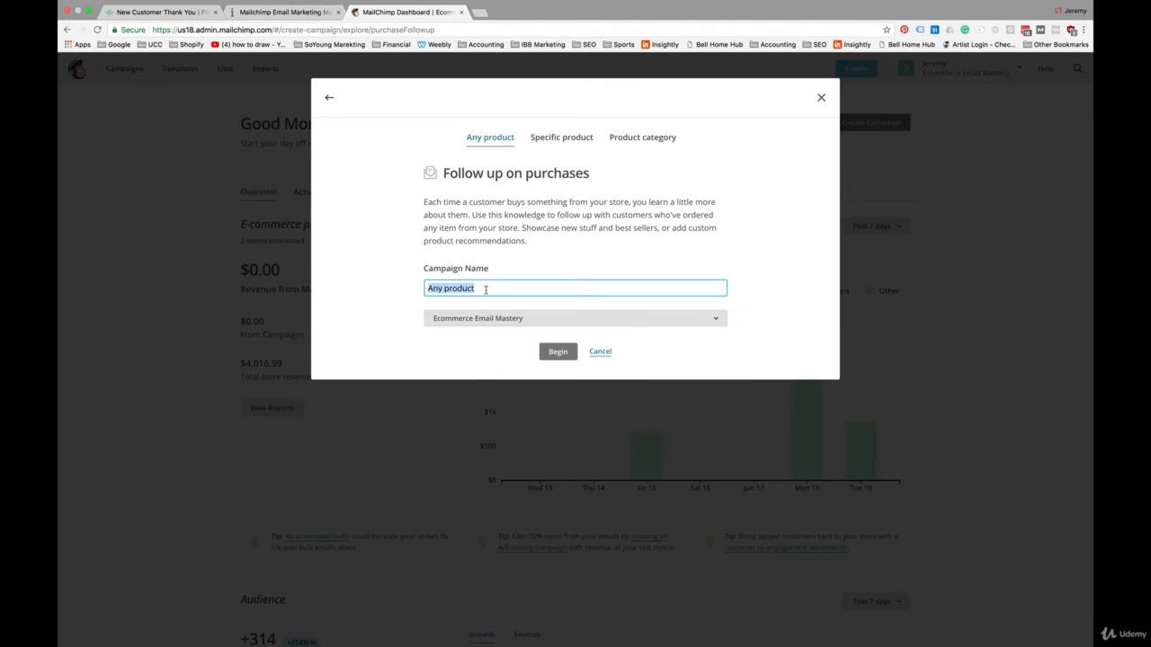
Step: Name the any-product follow-up campaign "Post Purchase Sequence"
{"action": "type", "text": "Po"}
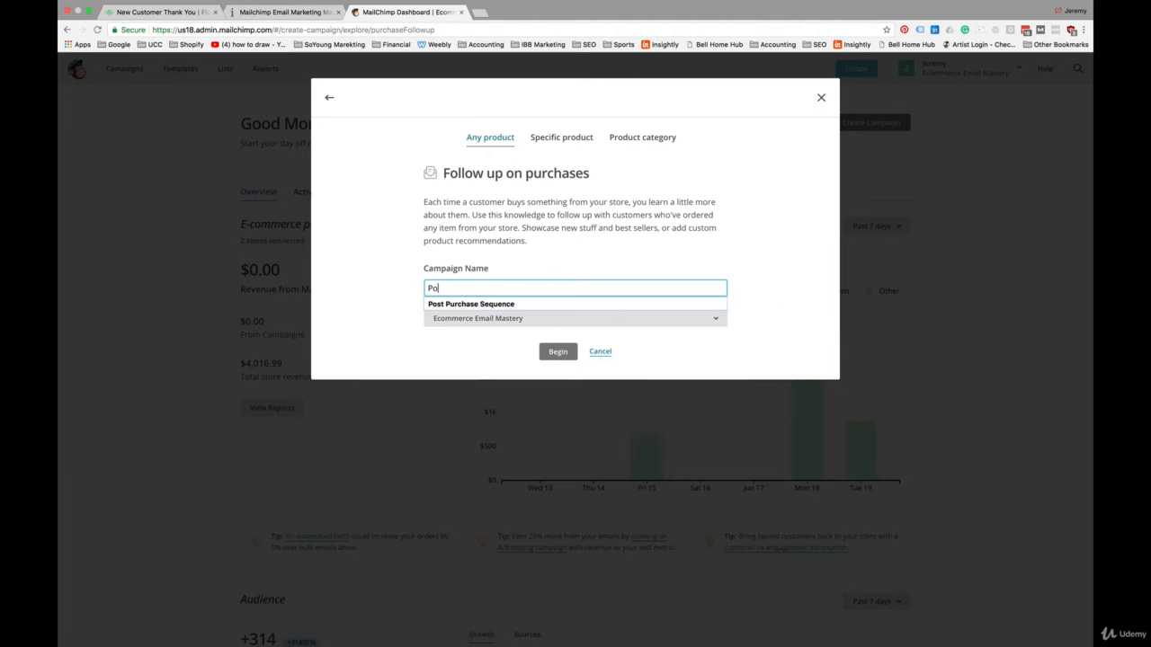
{"action": "type", "text": "st Purchase Sequence"}
{"action": "left_click", "coordinate": [507, 304]}
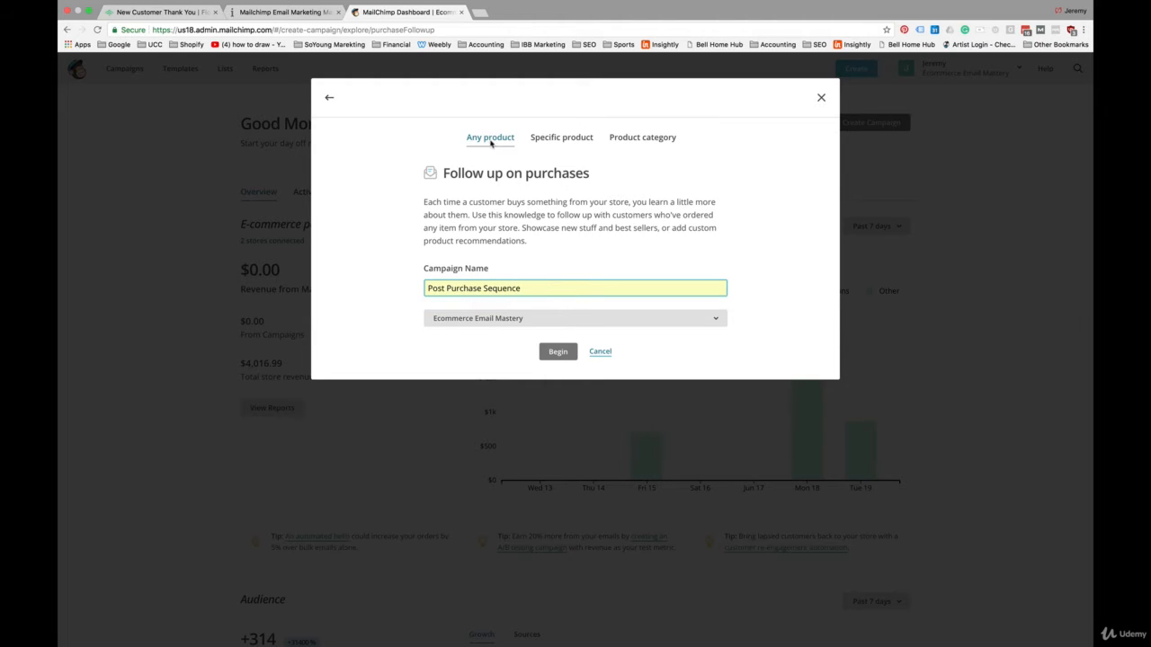
Step: Compare the Specific product and Product category variants, and begin the Any product campaign under the name "Post Purchase Sequence"
{"action": "left_click", "coordinate": [565, 140]}
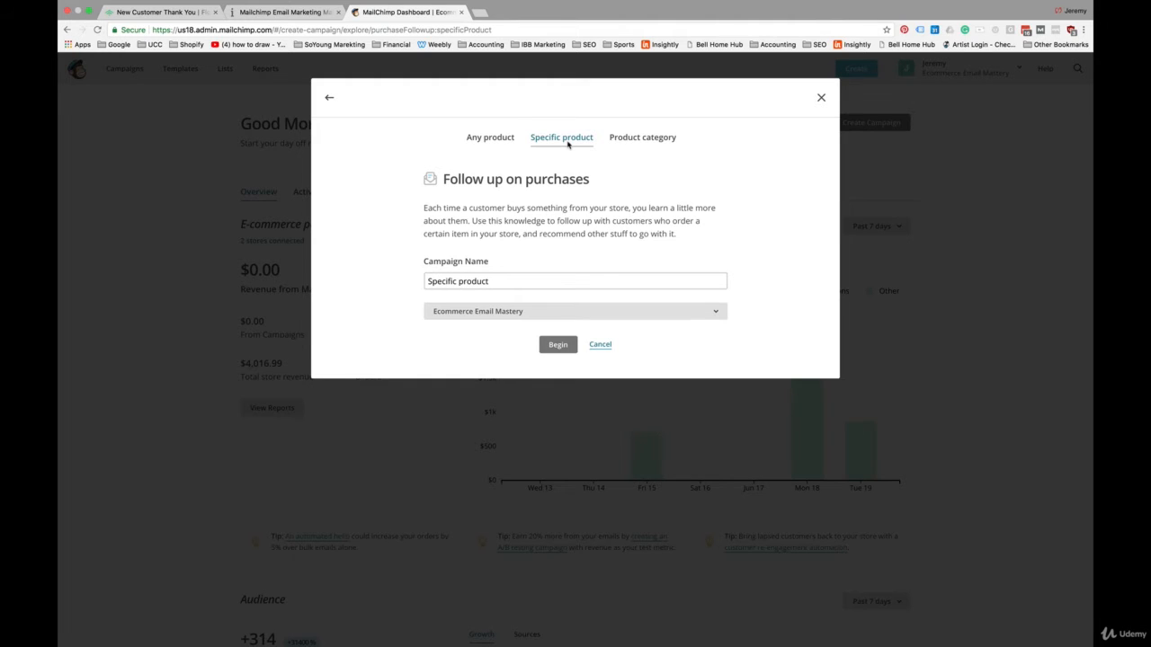
{"action": "left_click", "coordinate": [647, 144]}
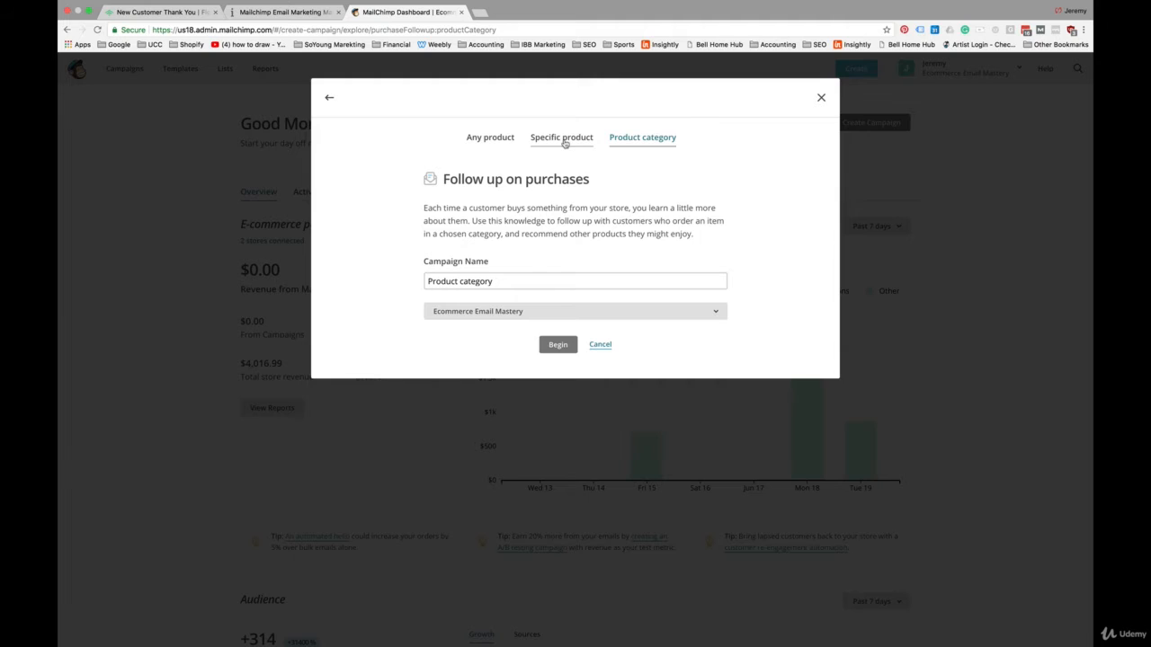
{"action": "left_click", "coordinate": [484, 146]}
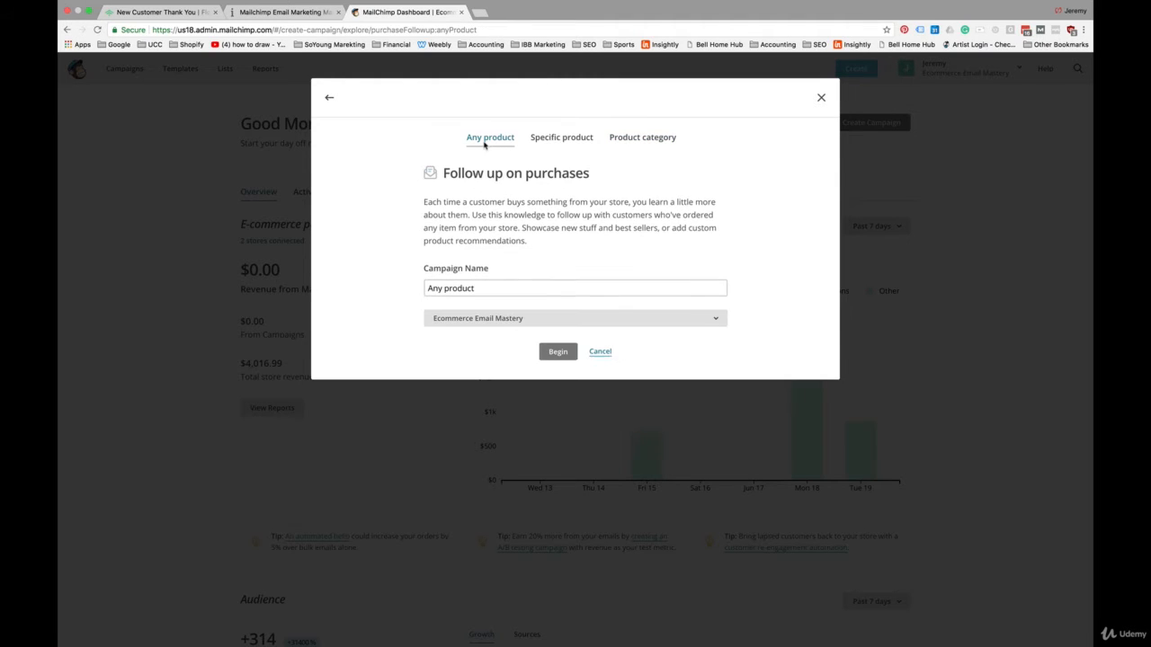
{"action": "double_click", "coordinate": [485, 289]}
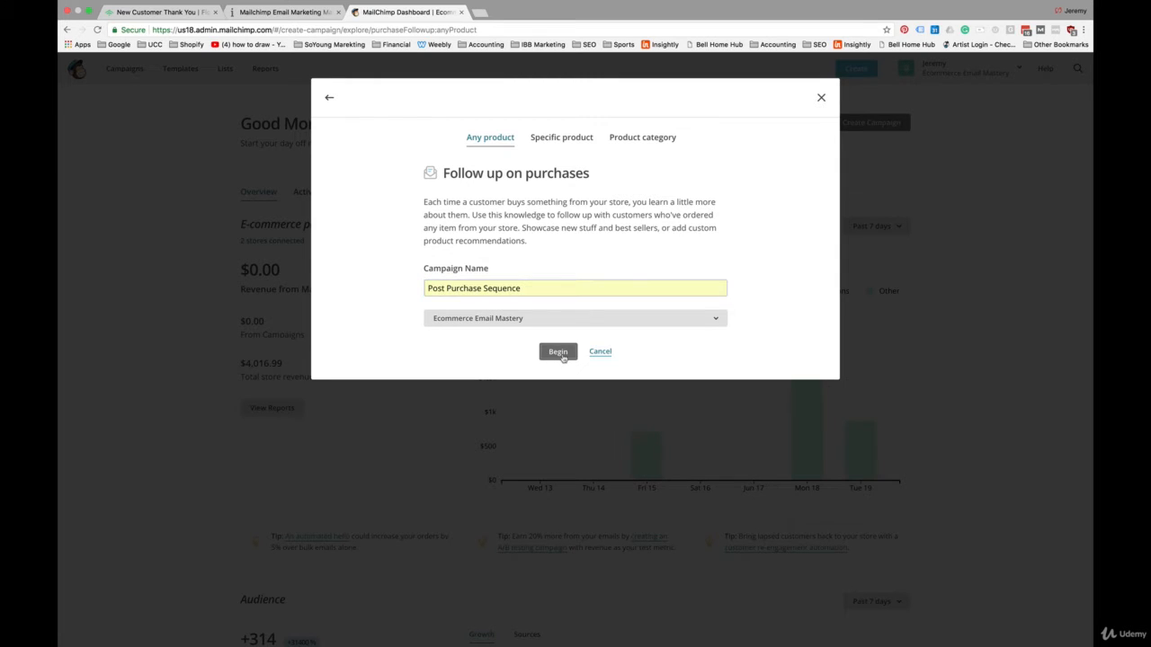
{"action": "left_click", "coordinate": [559, 353]}
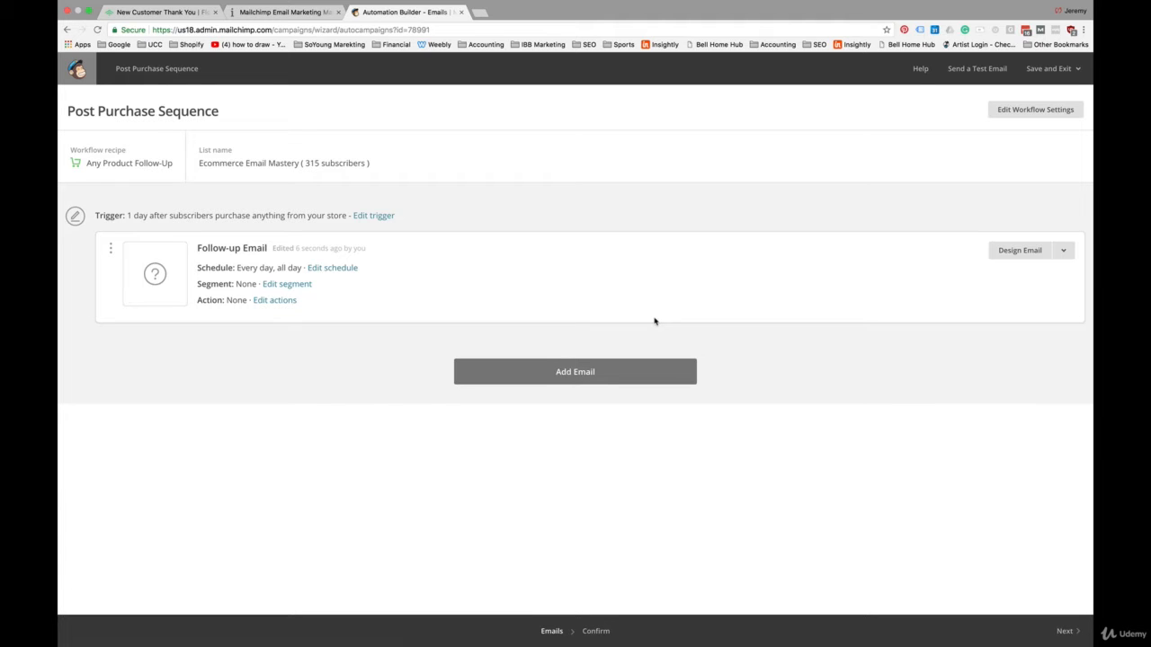
Step: Fill in the first follow-up email's information with the name "Thank You", subject "Thank you." and from name "SoYoung"
{"action": "left_click", "coordinate": [1018, 250]}
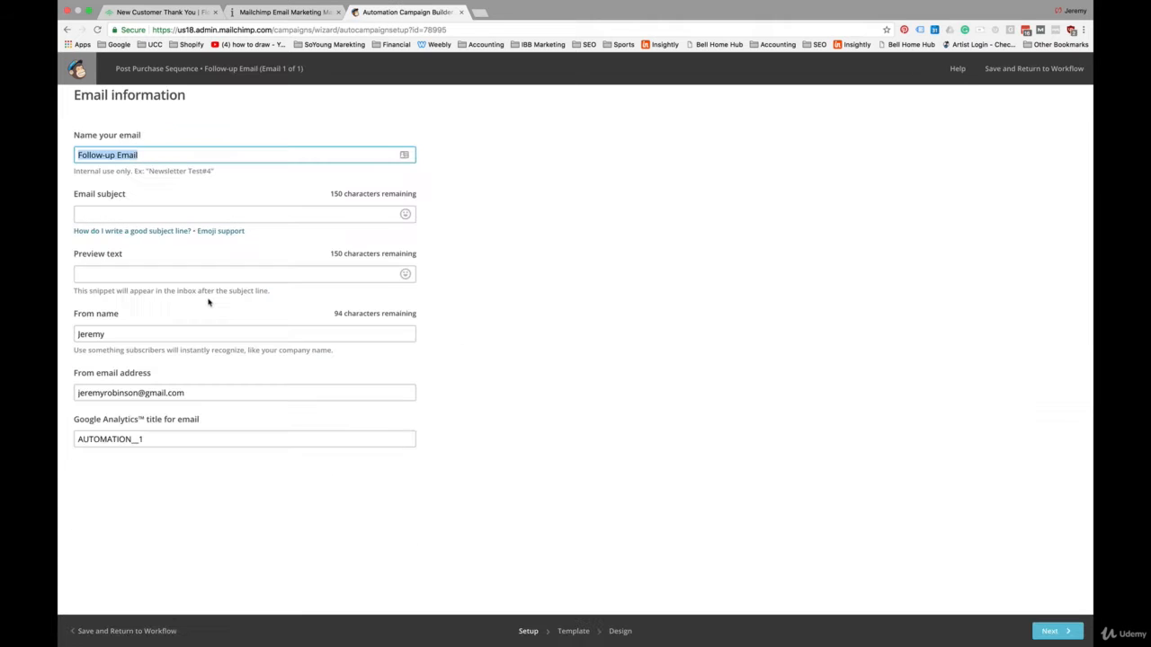
{"action": "type", "text": "Thank You"}
{"action": "key", "text": "Tab"}
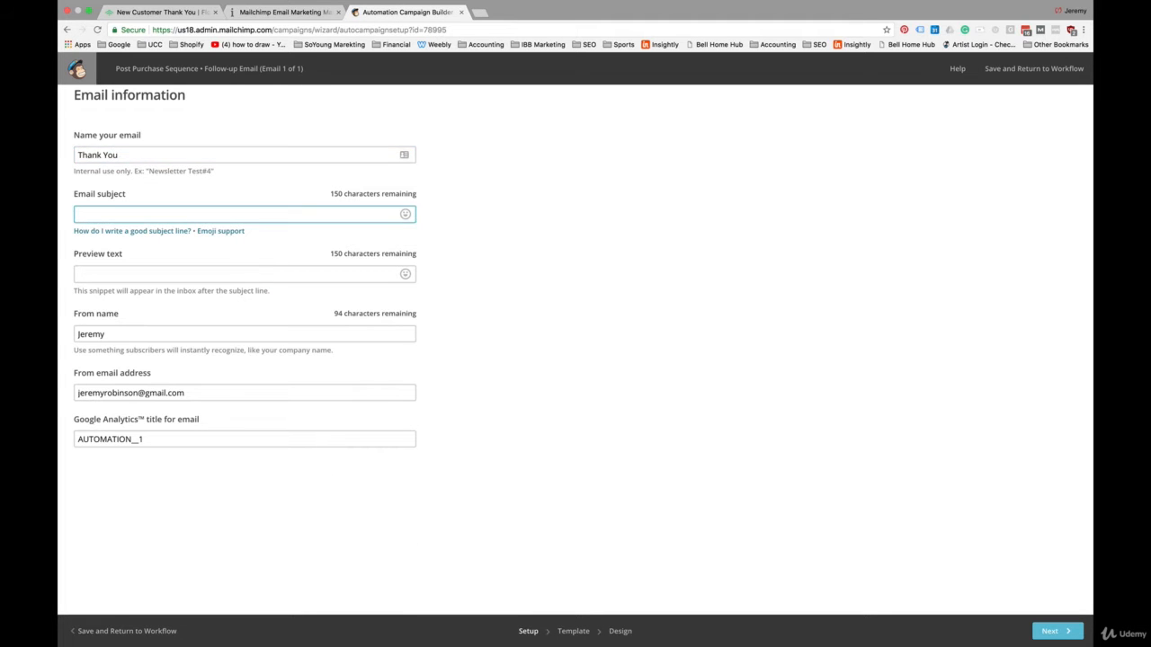
{"action": "type", "text": "Thank you."}
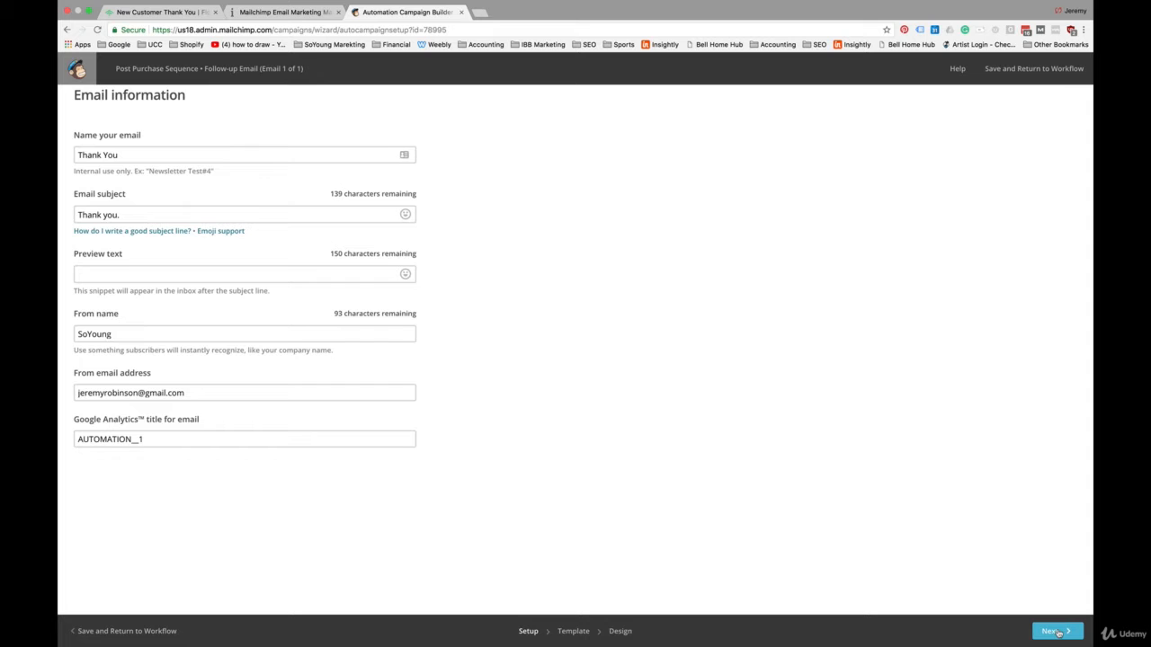
Step: Proceed to template selection and apply the saved SoYoung "Thank you." template to the first email
{"action": "left_click", "coordinate": [1058, 632]}
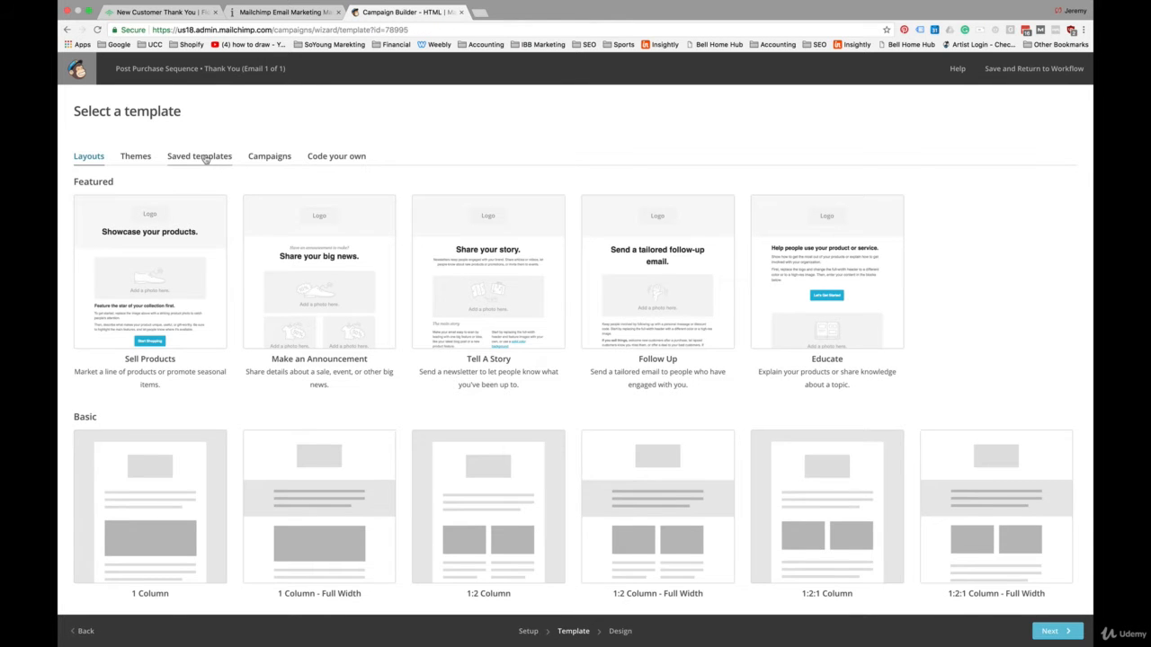
{"action": "left_click", "coordinate": [200, 157]}
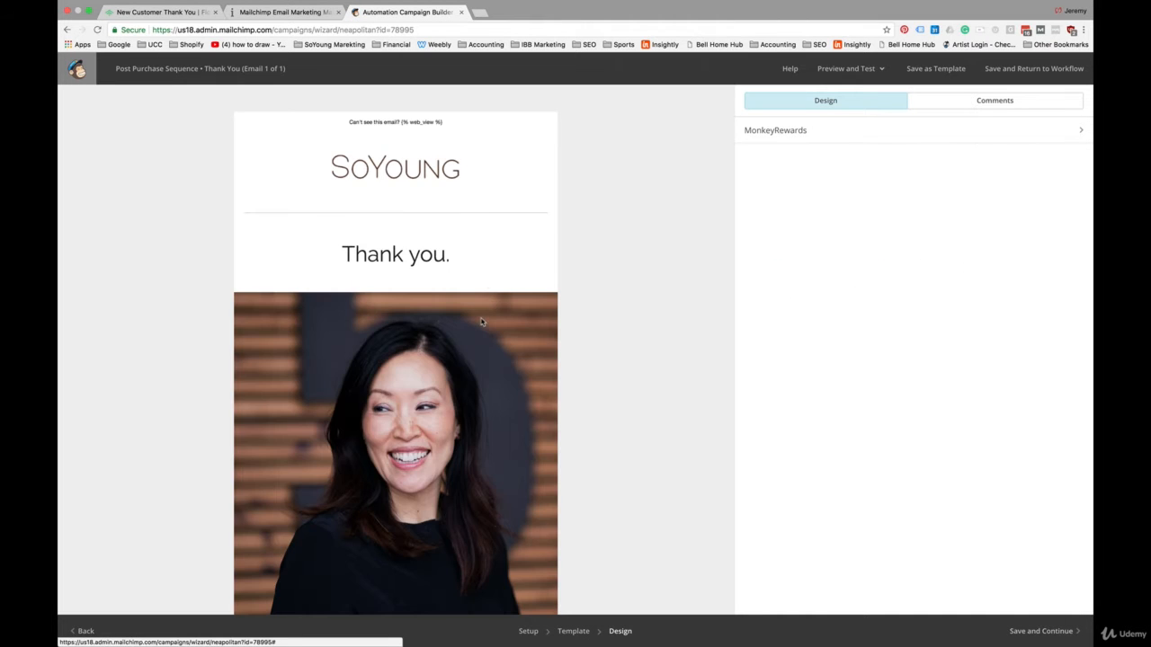
Step: Examine the thank-you email's layout, from the header and founder photo through the letter to the signature and social links
{"action": "scroll", "coordinate": [484, 389], "scroll_direction": "down", "scroll_amount": 1}
{"action": "scroll", "coordinate": [484, 389], "scroll_direction": "down", "scroll_amount": 3}
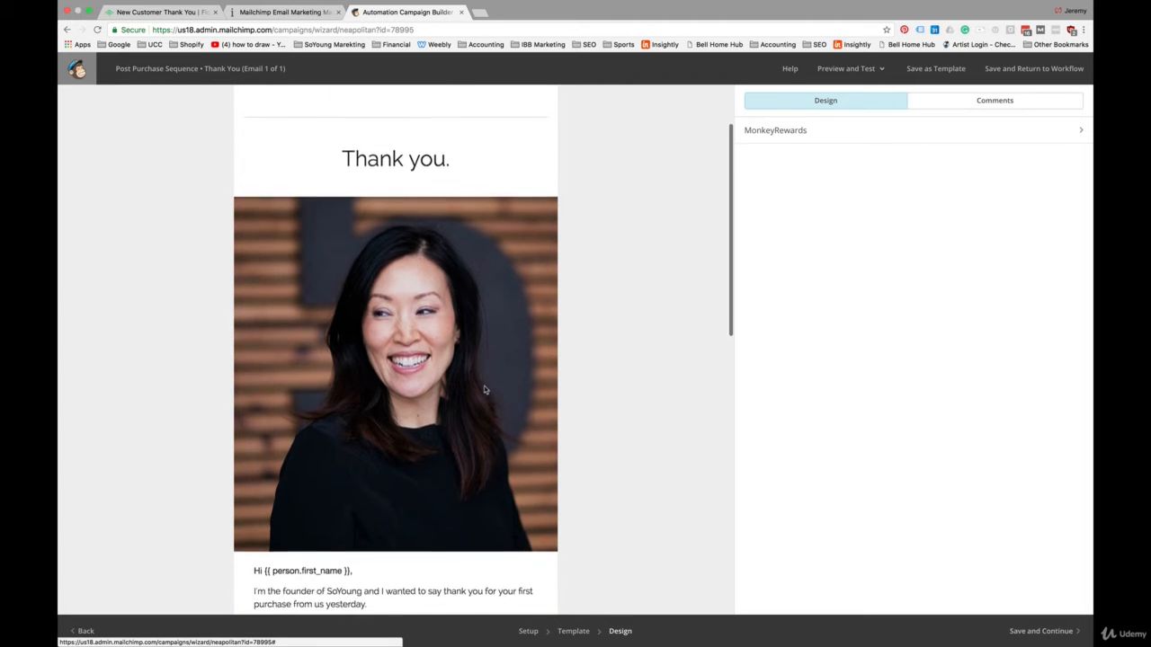
{"action": "scroll", "coordinate": [484, 390], "scroll_direction": "down", "scroll_amount": 10}
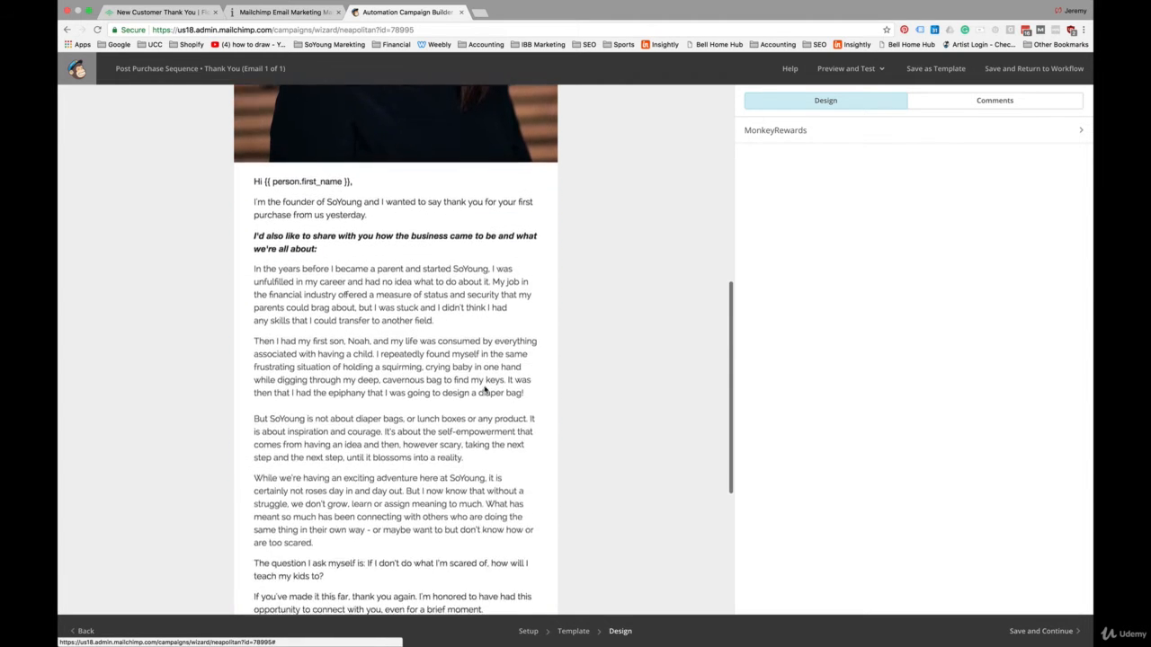
{"action": "scroll", "coordinate": [484, 389], "scroll_direction": "down", "scroll_amount": 4}
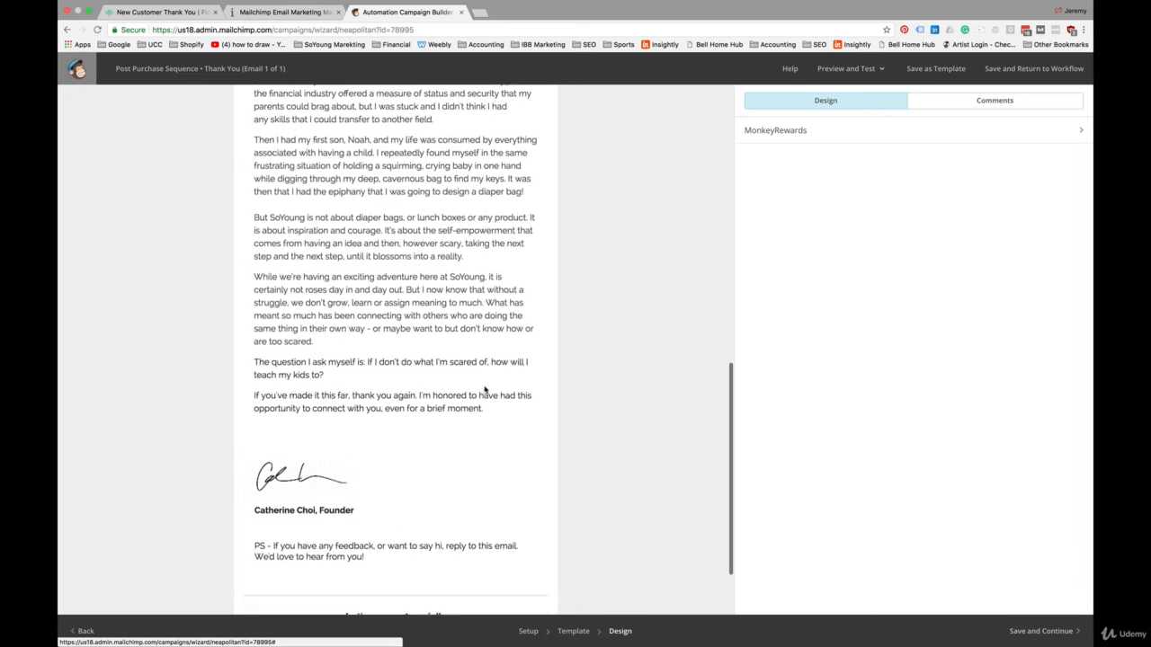
{"action": "scroll", "coordinate": [483, 389], "scroll_direction": "up", "scroll_amount": 5}
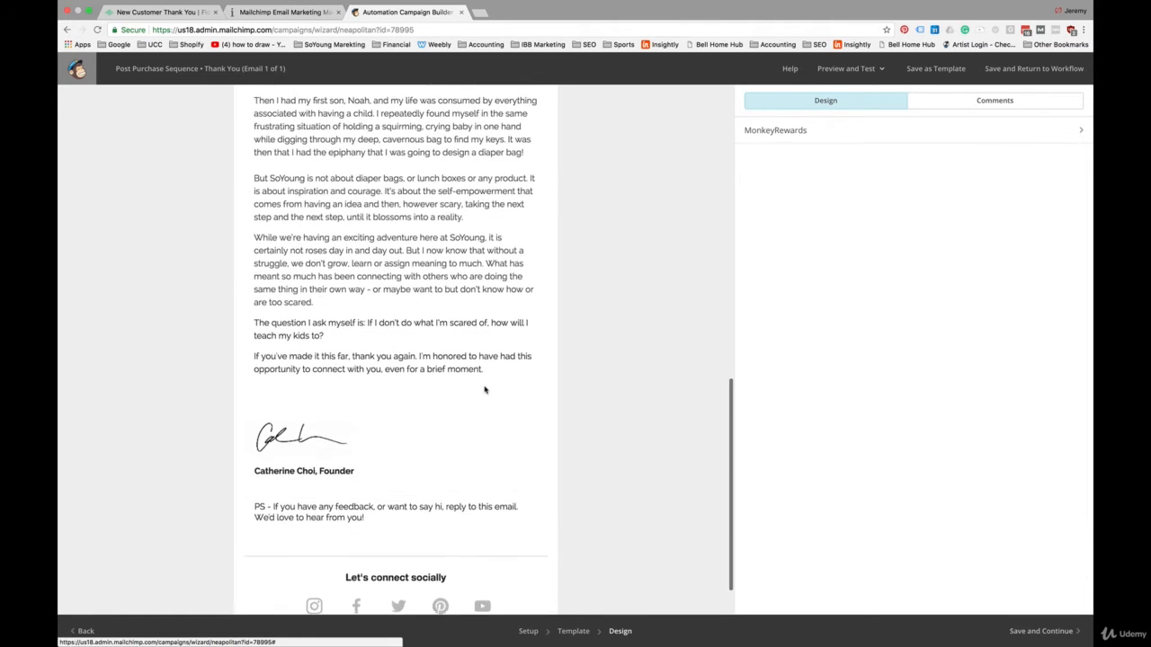
{"action": "scroll", "coordinate": [484, 390], "scroll_direction": "up", "scroll_amount": 14}
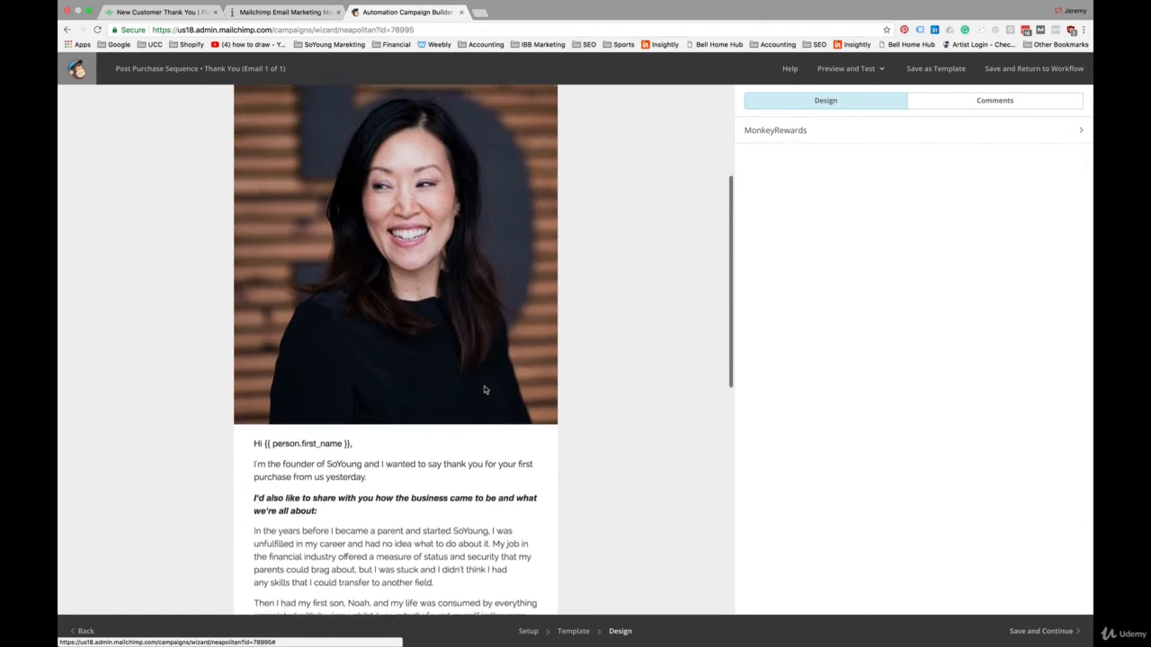
{"action": "scroll", "coordinate": [484, 390], "scroll_direction": "down", "scroll_amount": 2}
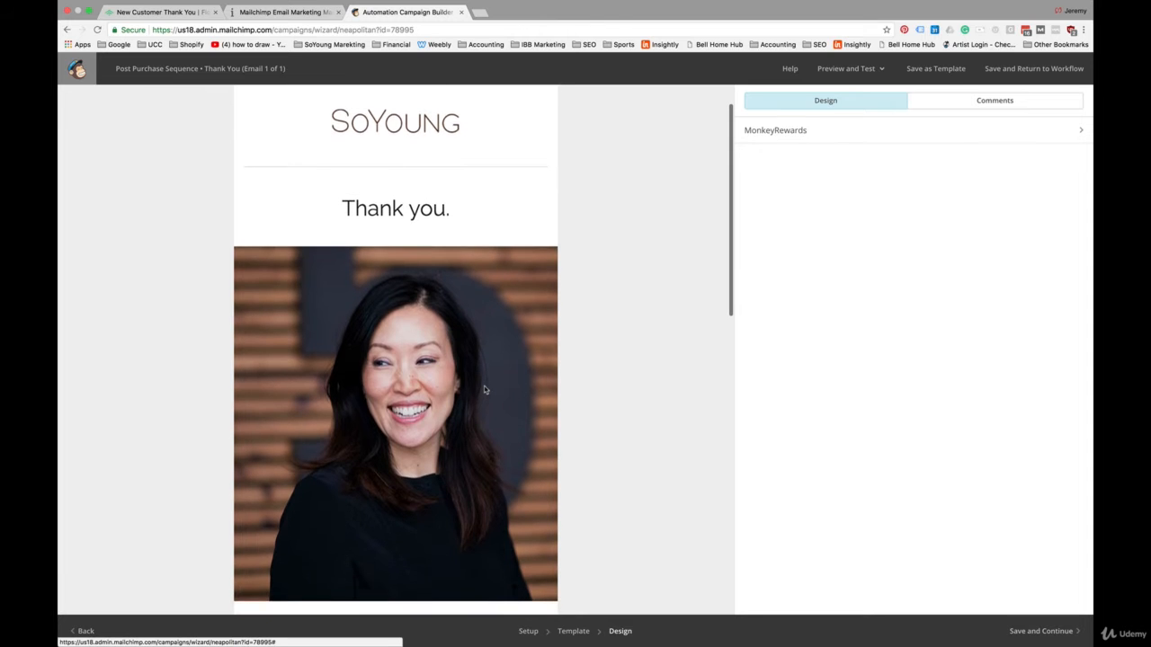
{"action": "scroll", "coordinate": [483, 389], "scroll_direction": "down", "scroll_amount": 5}
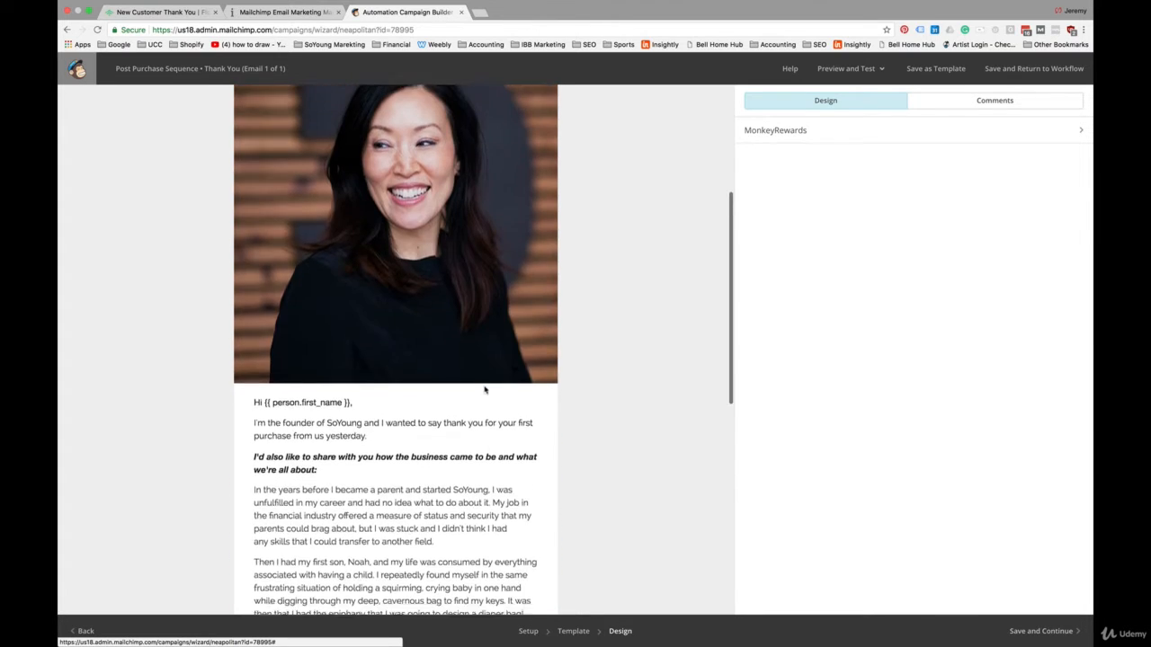
{"action": "scroll", "coordinate": [484, 389], "scroll_direction": "up", "scroll_amount": 5}
{"action": "scroll", "coordinate": [483, 389], "scroll_direction": "up", "scroll_amount": 2}
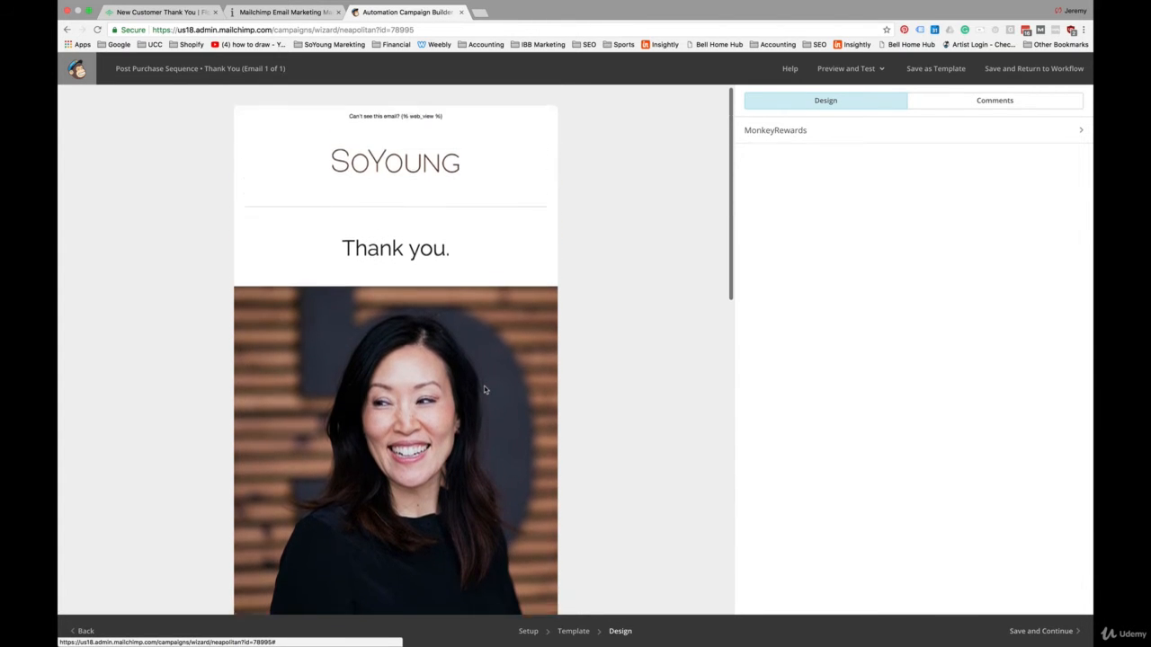
{"action": "scroll", "coordinate": [484, 389], "scroll_direction": "down", "scroll_amount": 7}
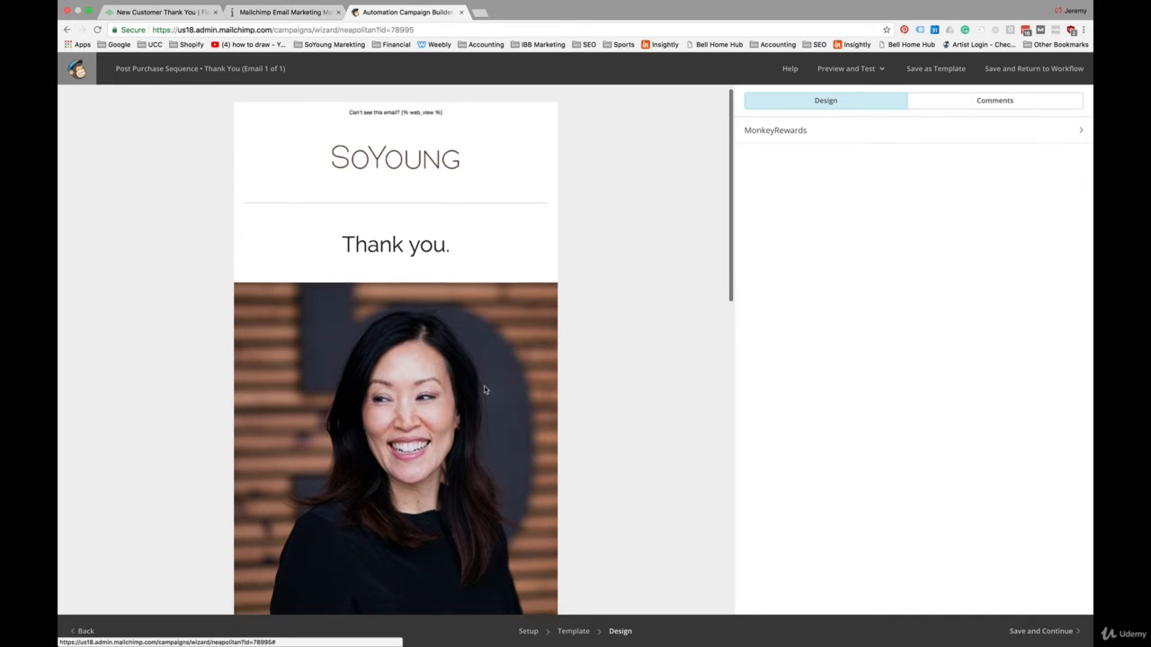
{"action": "scroll", "coordinate": [375, 414], "scroll_direction": "down", "scroll_amount": 11}
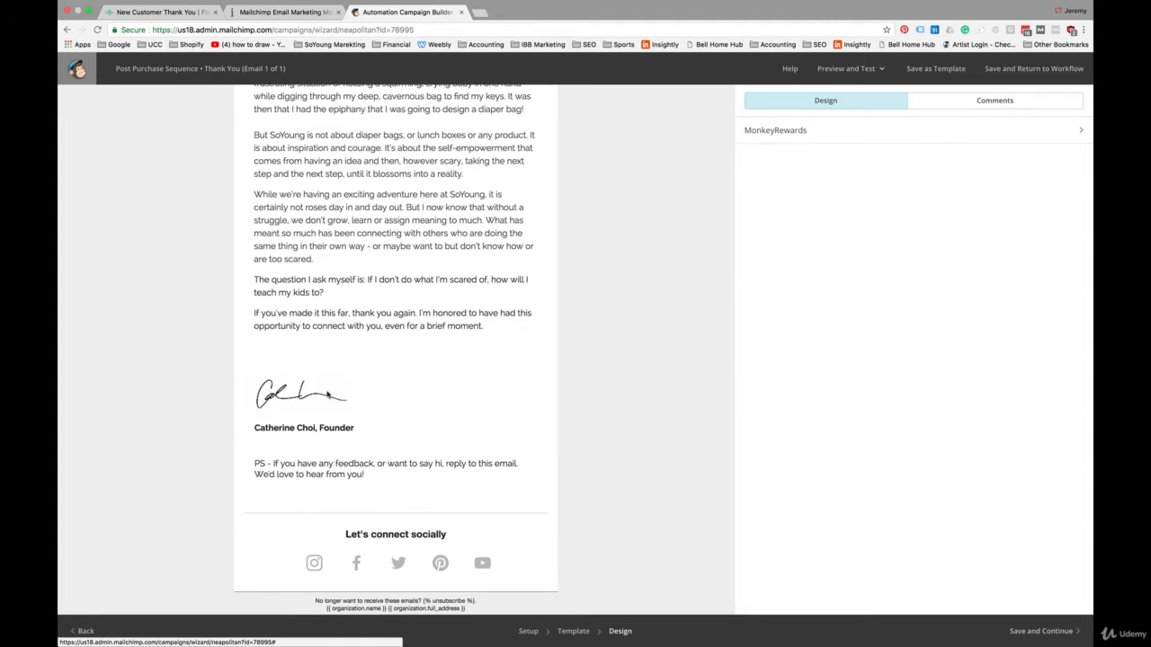
Step: Save the Thank You email's design and add a second email to the workflow
{"action": "left_click", "coordinate": [1042, 631]}
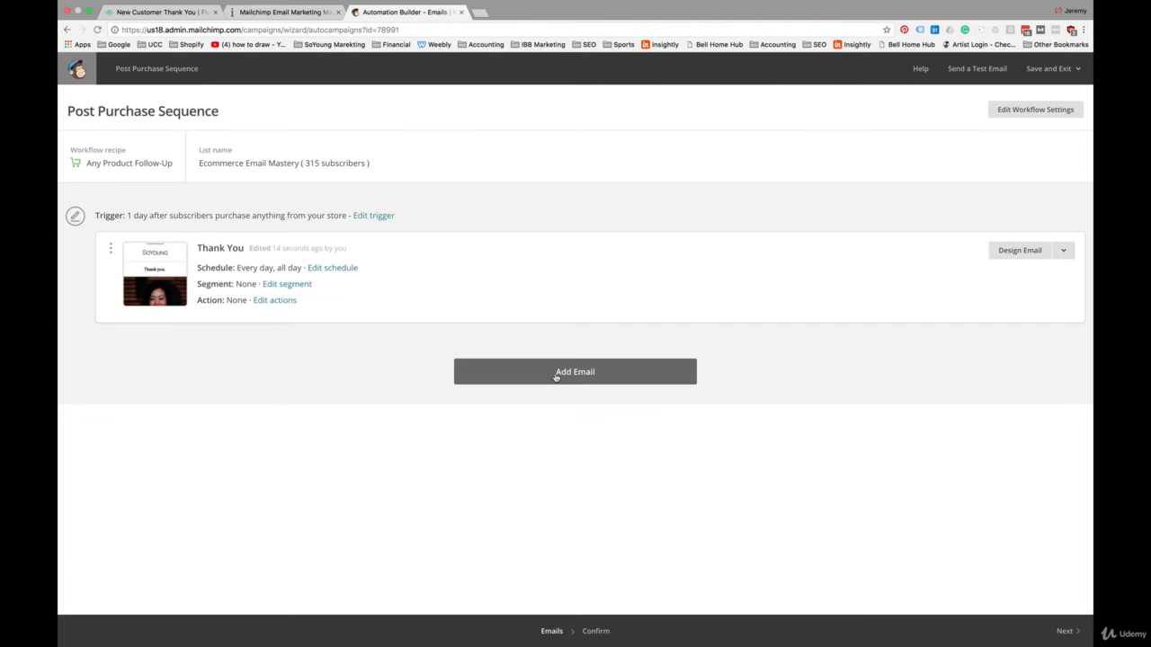
{"action": "left_click", "coordinate": [556, 375]}
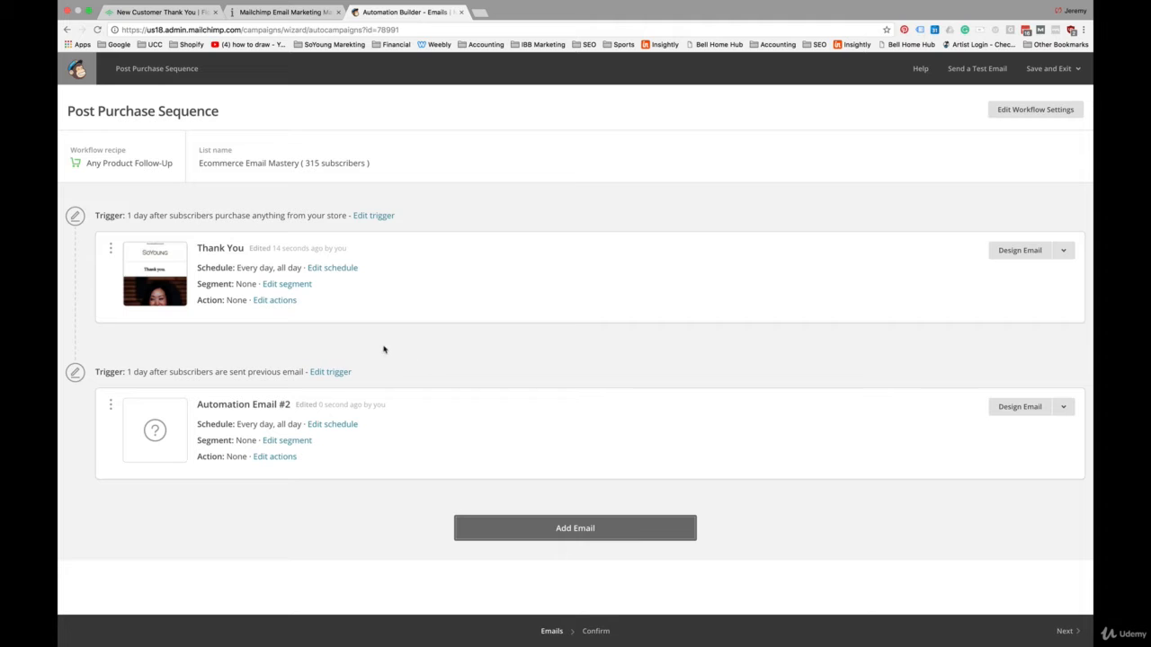
Step: Set the second email's trigger delay to 4 days after the previous email is sent
{"action": "left_click", "coordinate": [334, 374]}
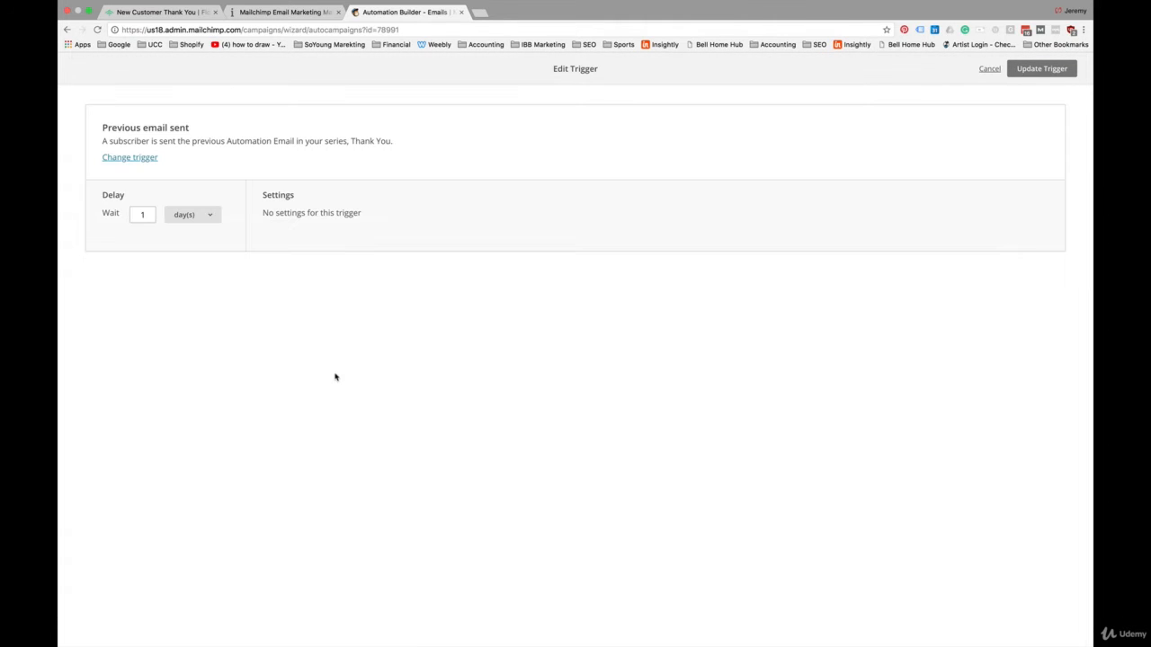
{"action": "left_click", "coordinate": [142, 215]}
{"action": "type", "text": "4"}
{"action": "left_click", "coordinate": [216, 285]}
{"action": "left_click", "coordinate": [1042, 74]}
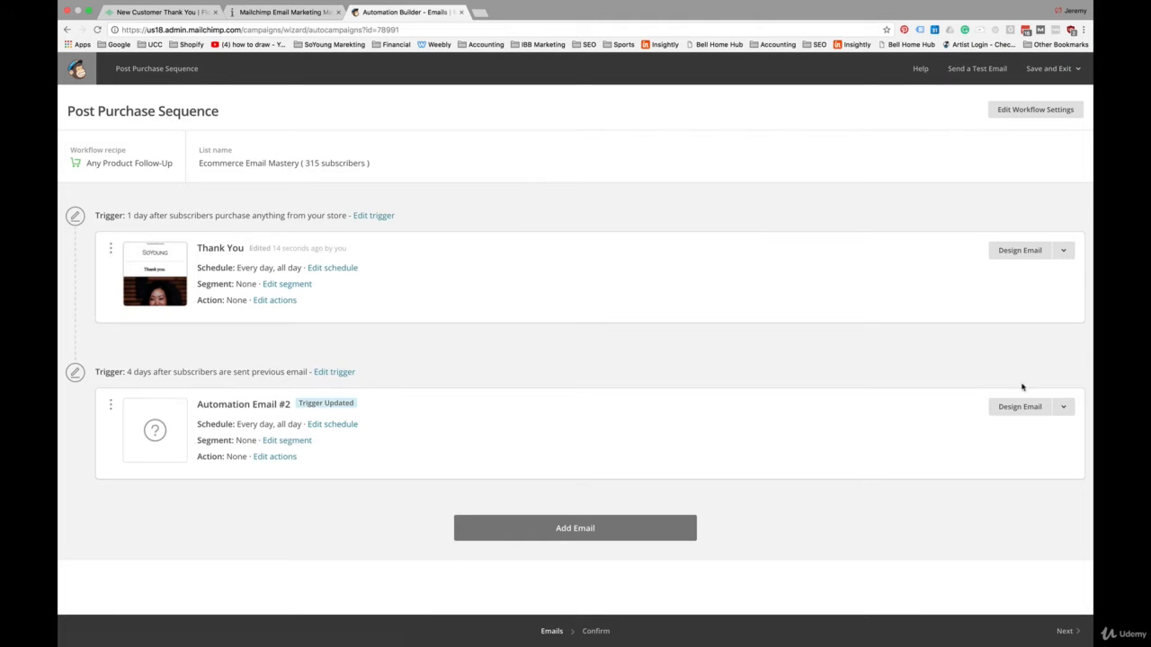
Step: Name the second email "Product FAQ", with subject "Getting the most out of your SoYoung Product" and from name "SoYoung"
{"action": "left_click", "coordinate": [1018, 407]}
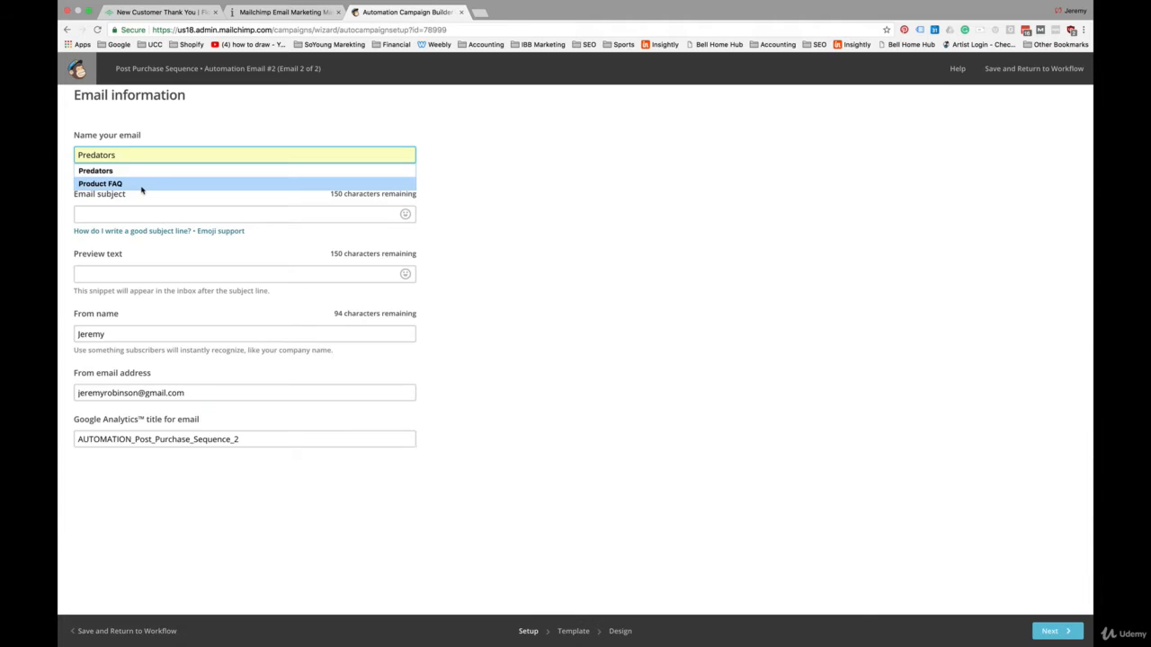
{"action": "left_click", "coordinate": [141, 187]}
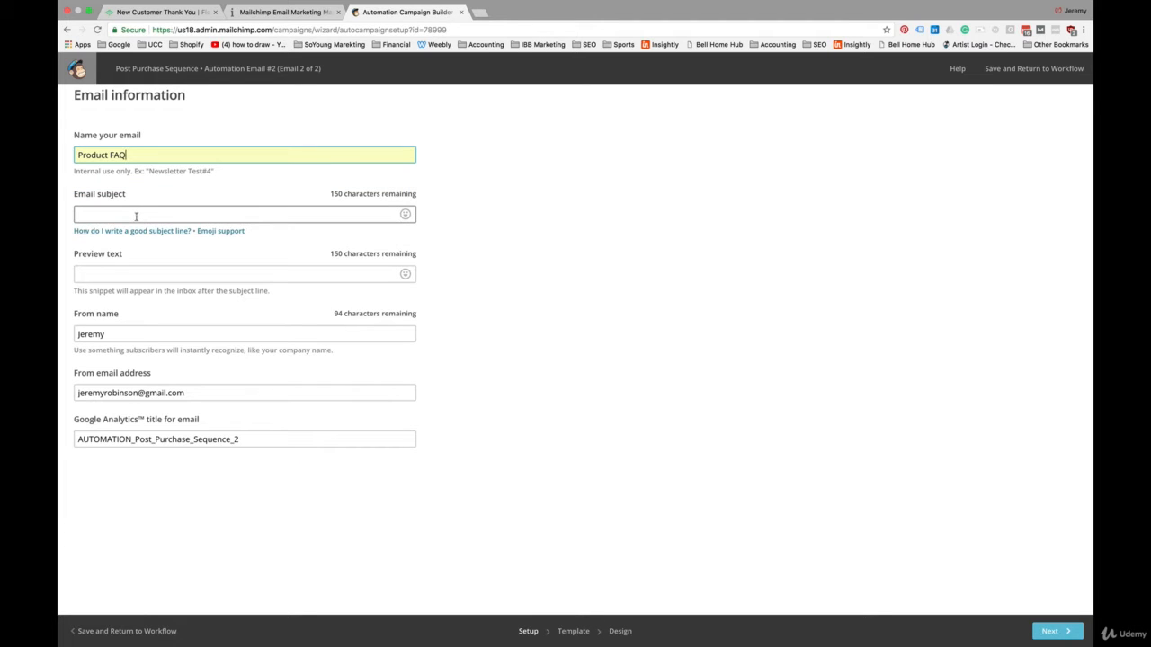
{"action": "left_click", "coordinate": [136, 215]}
{"action": "type", "text": "Getting the most out of your SoYoung Product"}
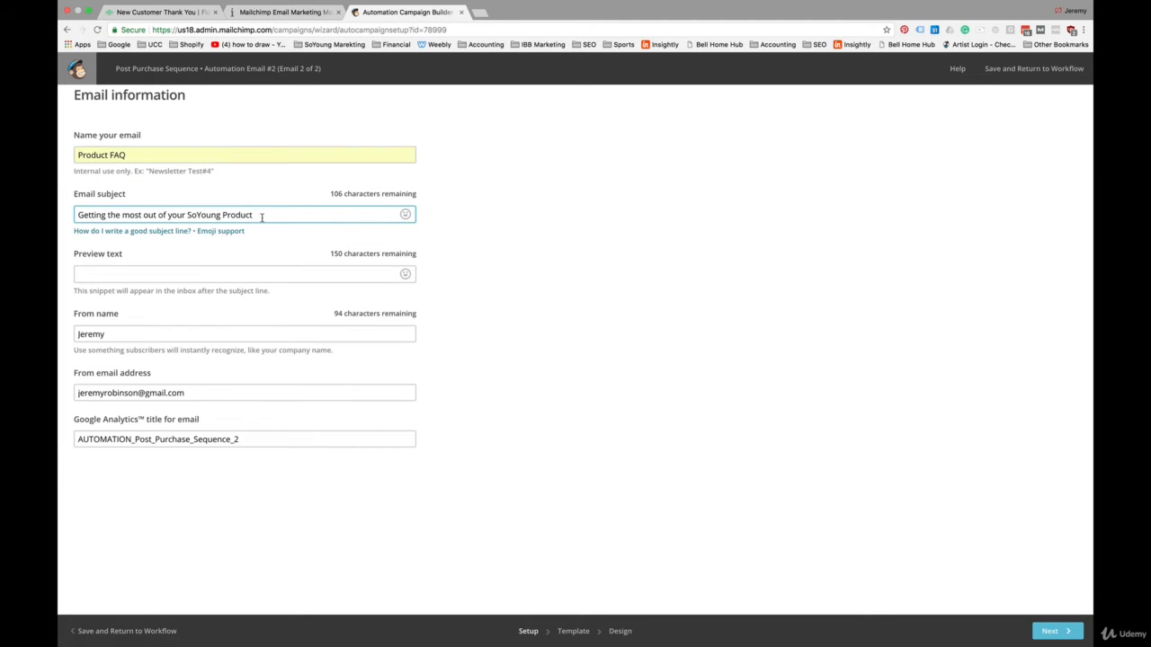
{"action": "double_click", "coordinate": [101, 334]}
{"action": "type", "text": "SoYoung"}
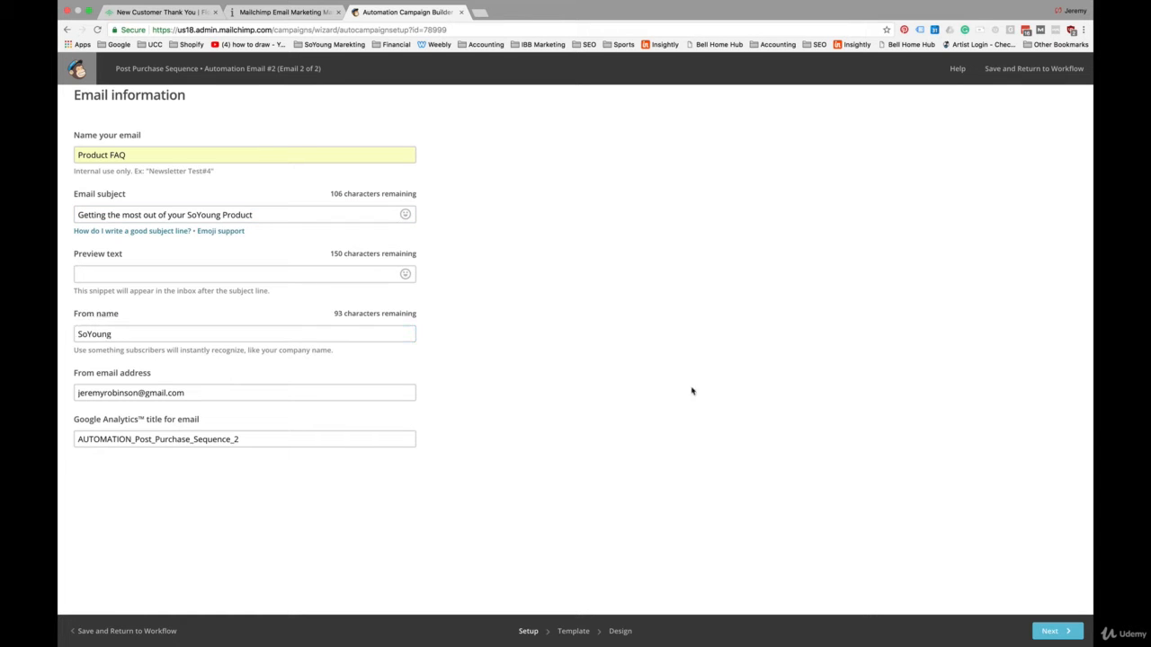
Step: Proceed to template selection and apply the saved "Caring for Your SoYoung Bag" template to the Product FAQ email
{"action": "left_click", "coordinate": [1050, 633]}
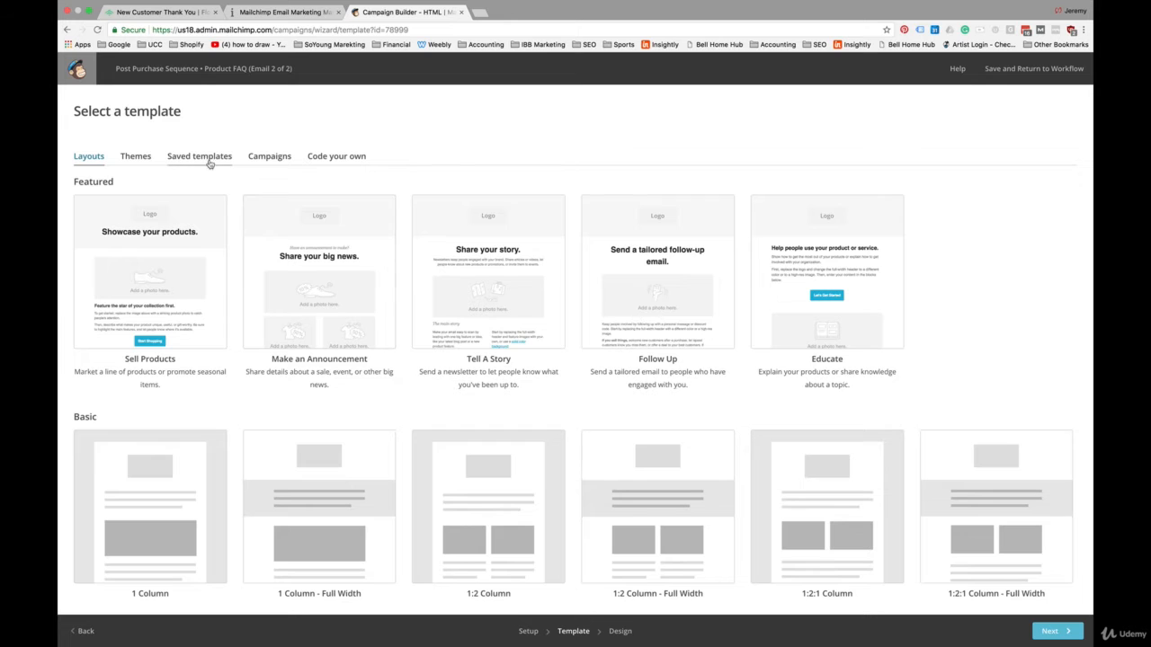
{"action": "left_click", "coordinate": [213, 159]}
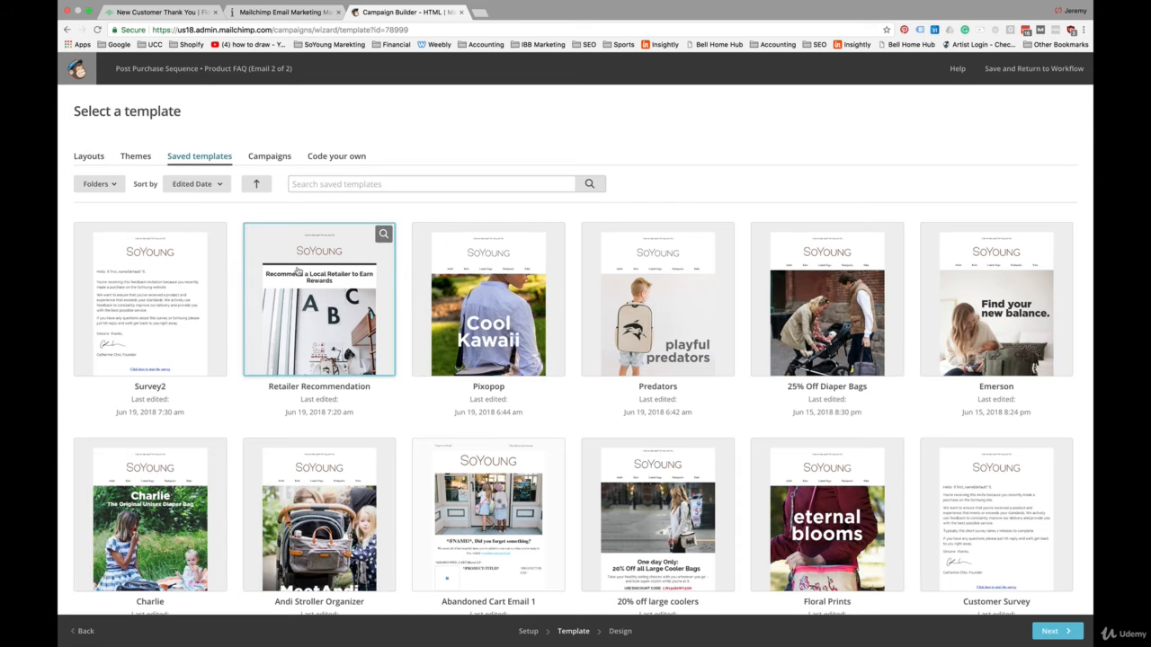
{"action": "left_click", "coordinate": [336, 345]}
{"action": "scroll", "coordinate": [323, 434], "scroll_direction": "down", "scroll_amount": 5}
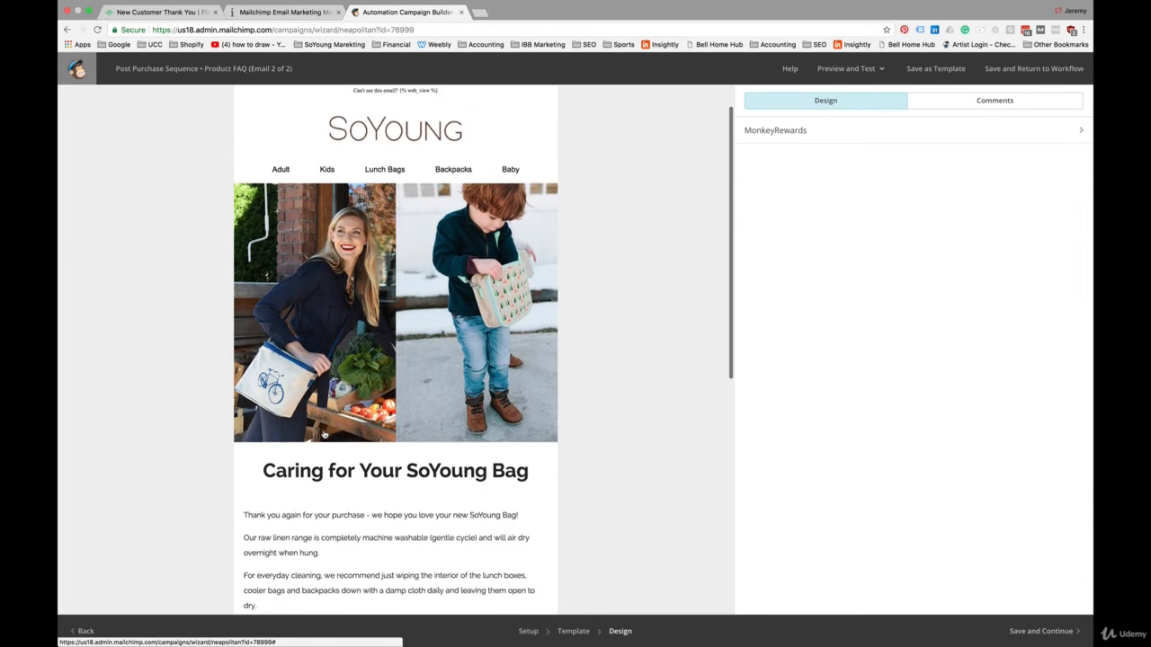
Step: Review the Product FAQ email's layout, from the header images through the bag care instructions to the FAQ button and feature icons
{"action": "scroll", "coordinate": [324, 434], "scroll_direction": "down", "scroll_amount": 10}
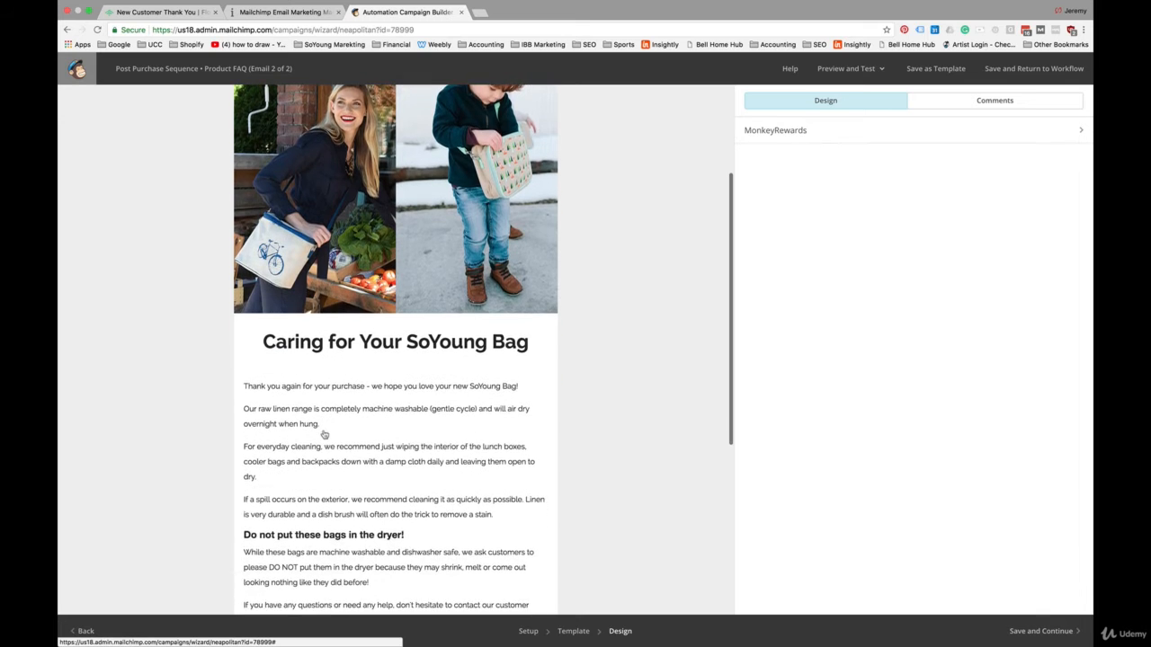
{"action": "scroll", "coordinate": [324, 434], "scroll_direction": "up", "scroll_amount": 7}
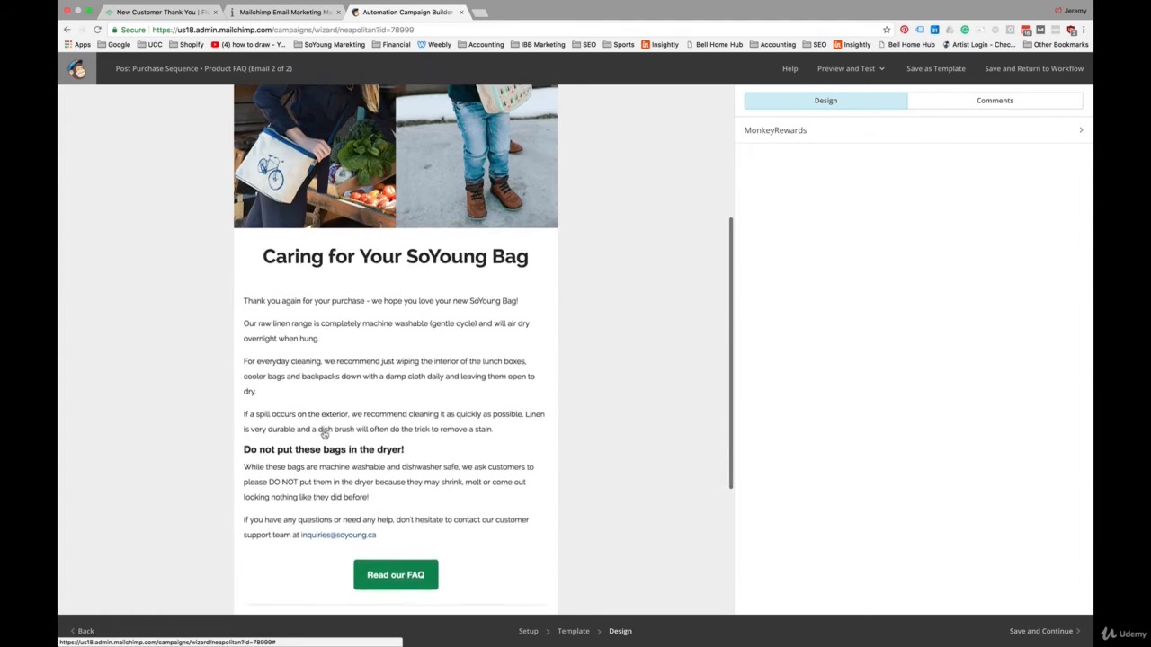
{"action": "scroll", "coordinate": [323, 434], "scroll_direction": "up", "scroll_amount": 7}
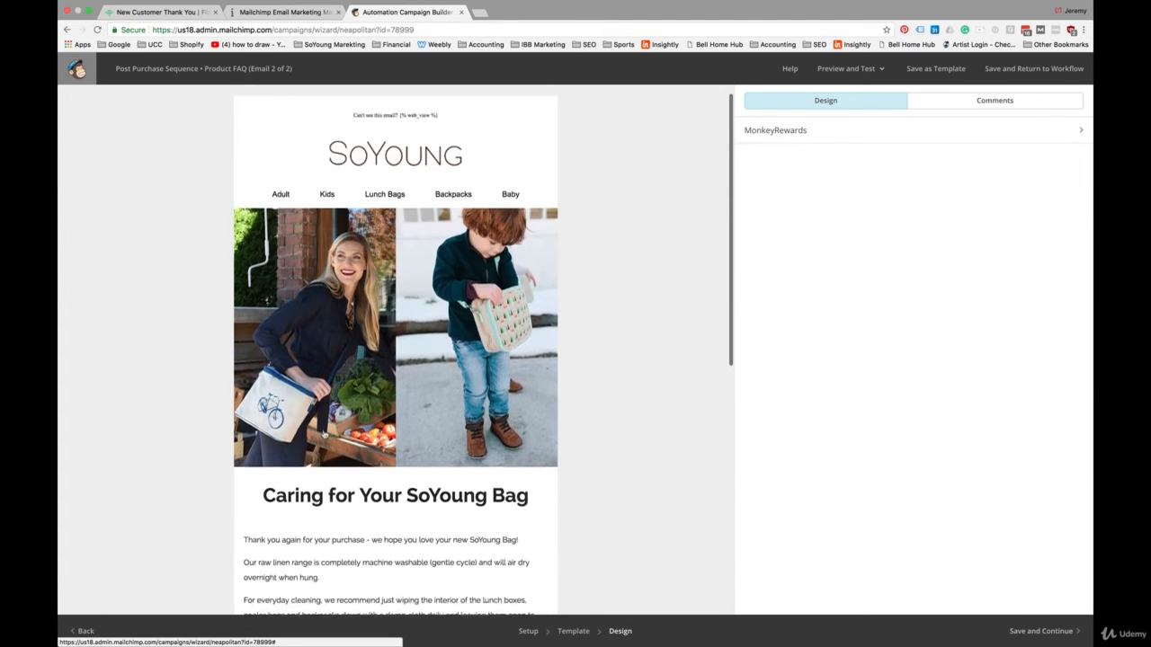
{"action": "scroll", "coordinate": [323, 434], "scroll_direction": "down", "scroll_amount": 5}
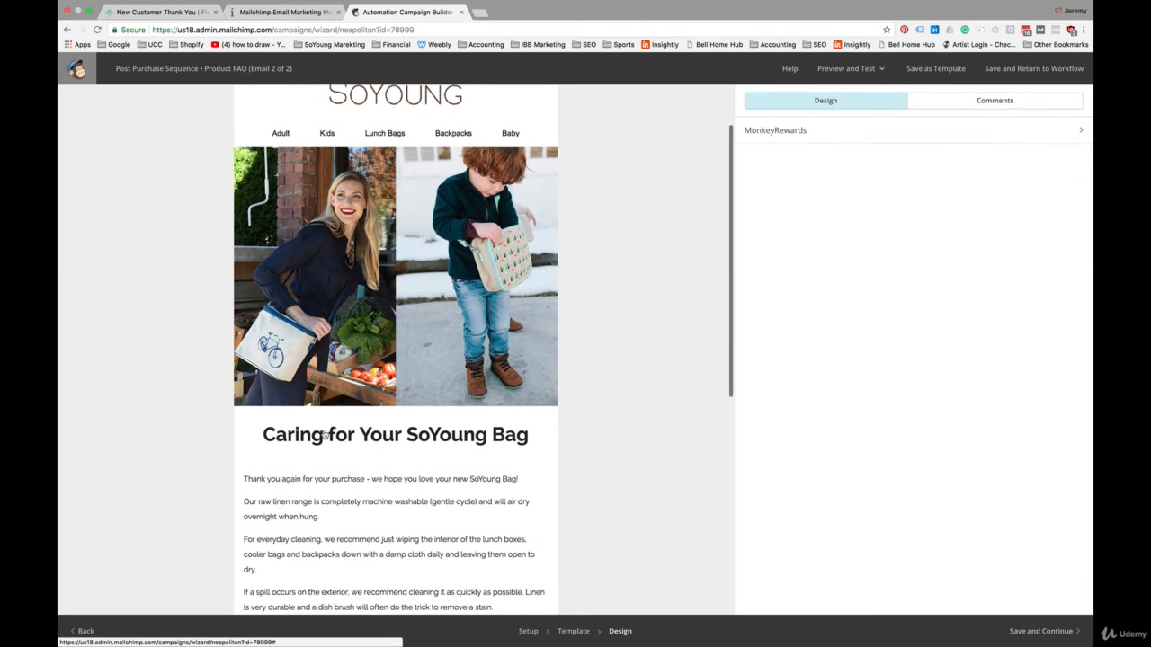
{"action": "scroll", "coordinate": [324, 435], "scroll_direction": "down", "scroll_amount": 1}
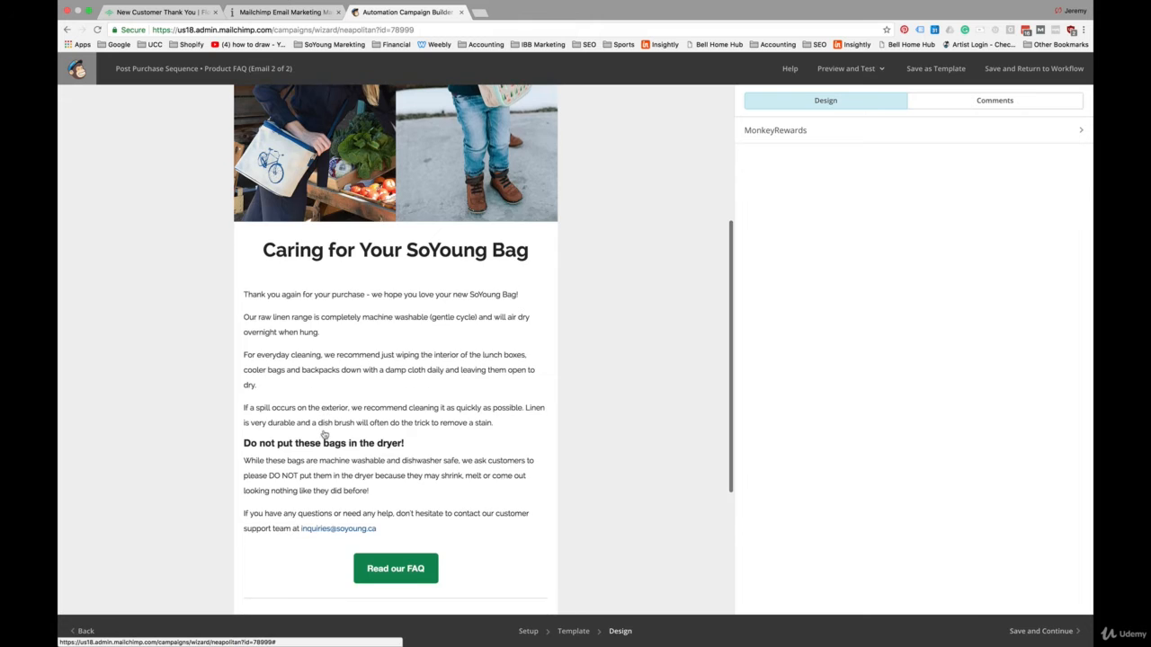
{"action": "scroll", "coordinate": [324, 434], "scroll_direction": "up", "scroll_amount": 1}
{"action": "scroll", "coordinate": [324, 434], "scroll_direction": "down", "scroll_amount": 1}
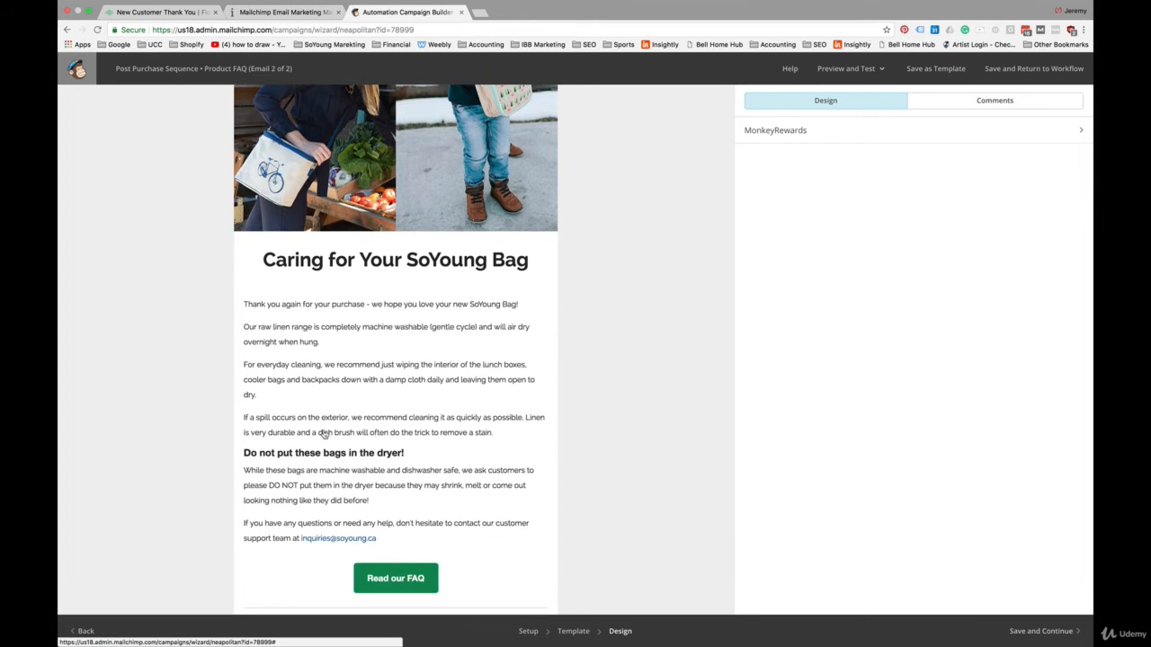
{"action": "scroll", "coordinate": [324, 434], "scroll_direction": "up", "scroll_amount": 7}
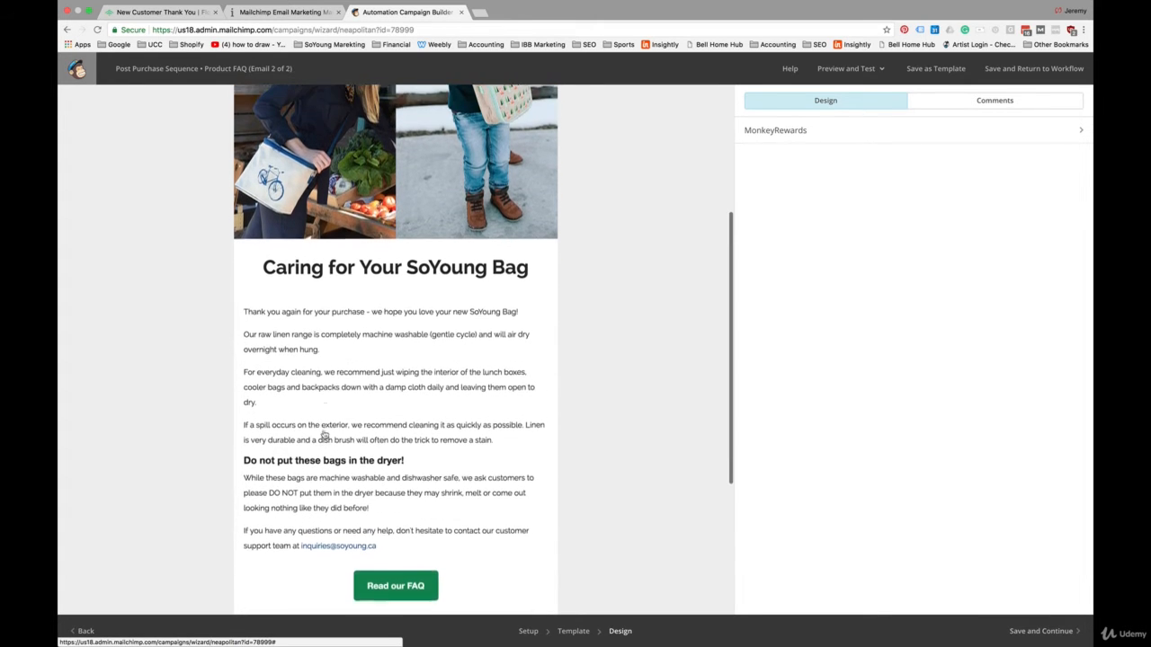
{"action": "scroll", "coordinate": [323, 434], "scroll_direction": "down", "scroll_amount": 10}
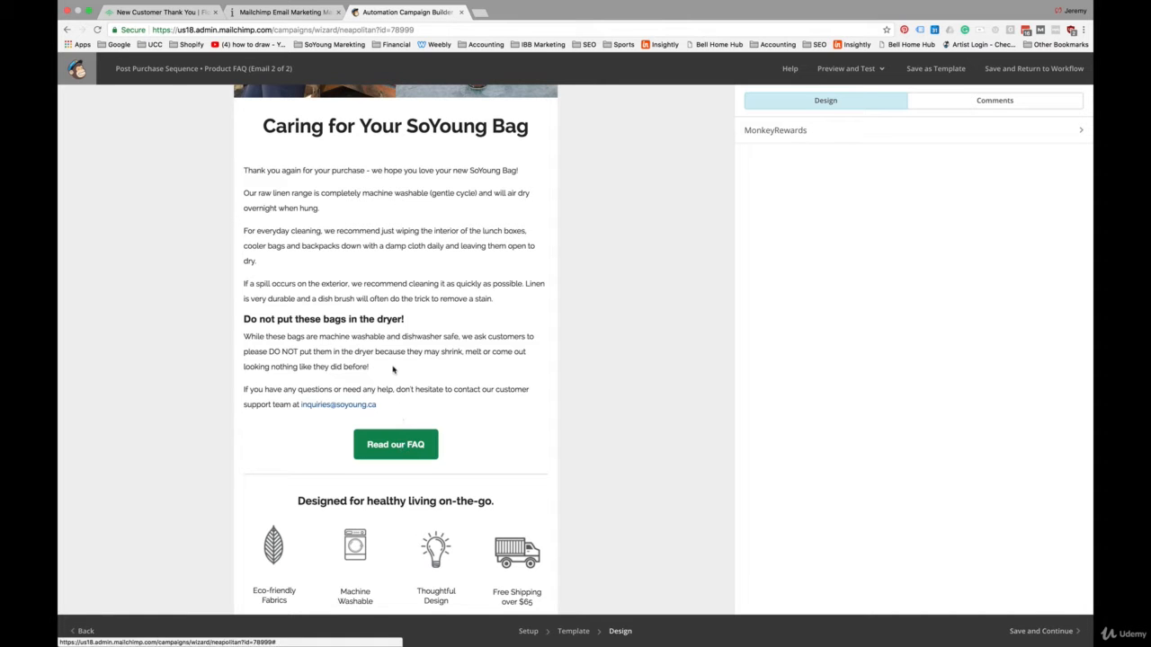
{"action": "scroll", "coordinate": [392, 369], "scroll_direction": "up", "scroll_amount": 4}
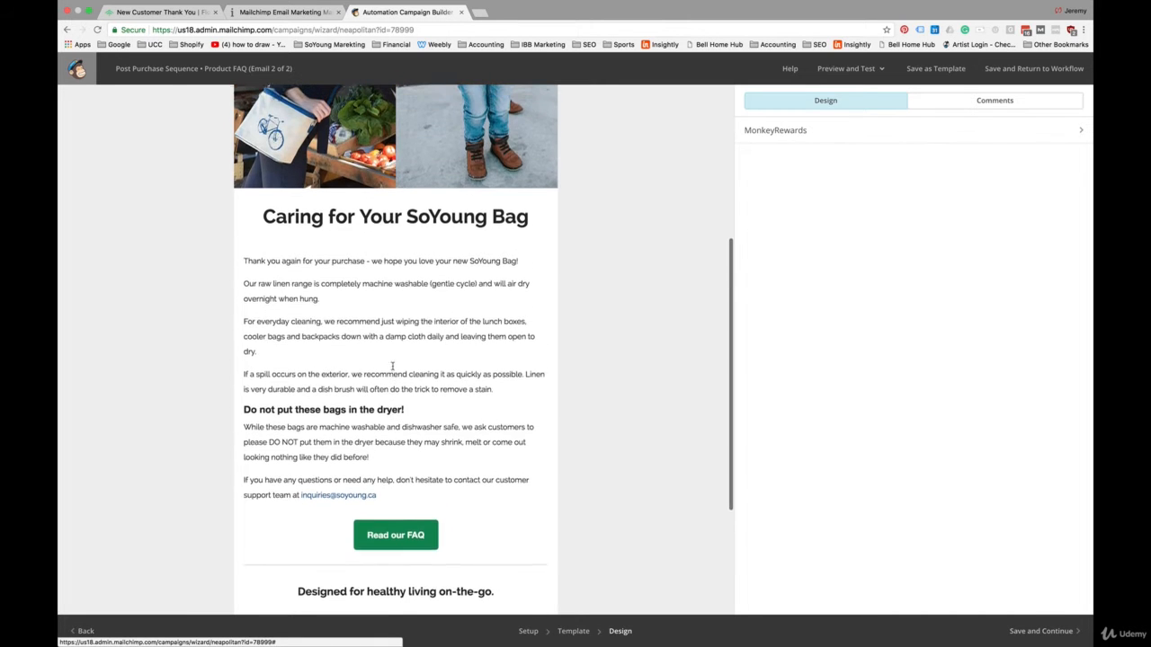
{"action": "scroll", "coordinate": [392, 366], "scroll_direction": "up", "scroll_amount": 4}
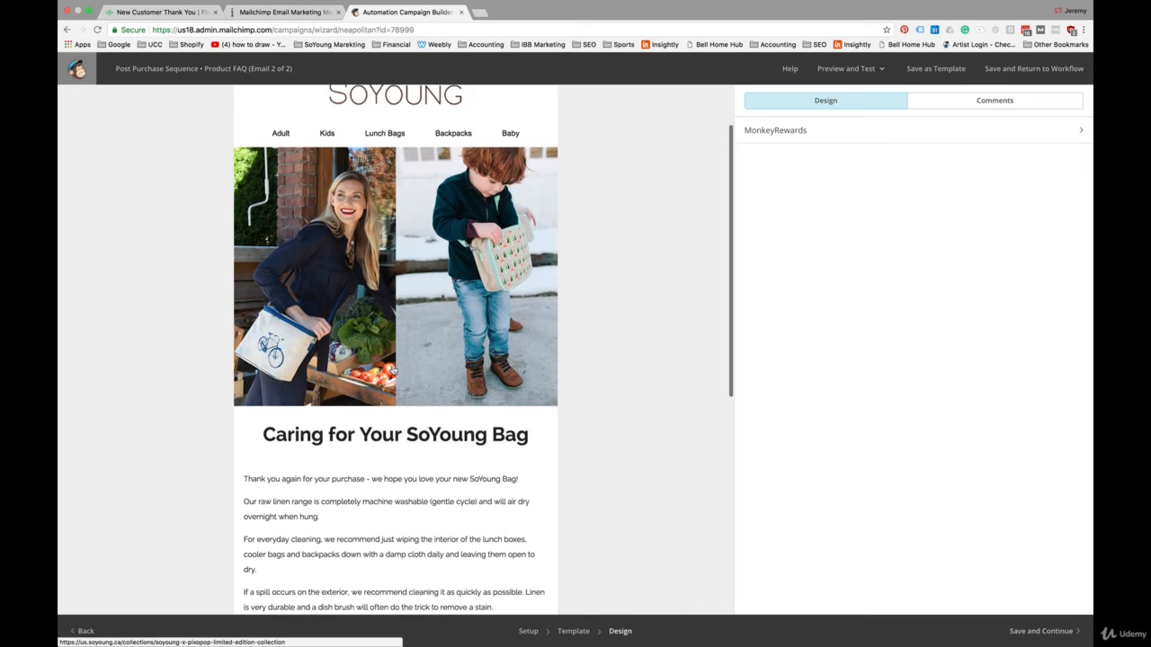
{"action": "scroll", "coordinate": [393, 369], "scroll_direction": "down", "scroll_amount": 4}
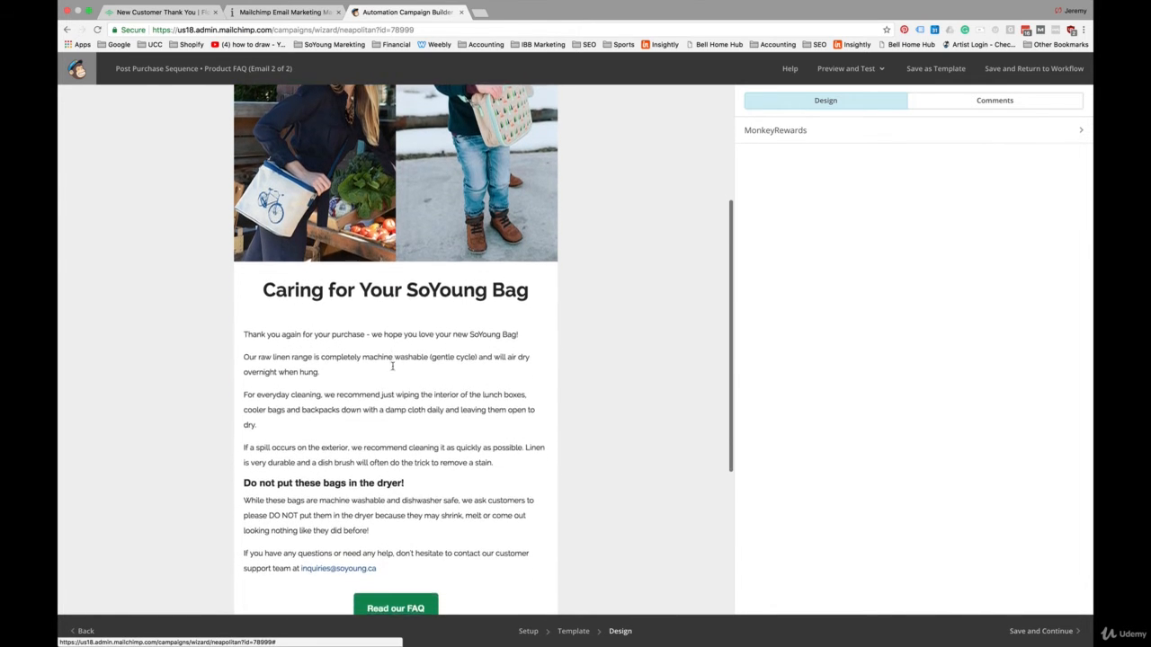
{"action": "scroll", "coordinate": [392, 367], "scroll_direction": "down", "scroll_amount": 4}
{"action": "scroll", "coordinate": [393, 369], "scroll_direction": "down", "scroll_amount": 1}
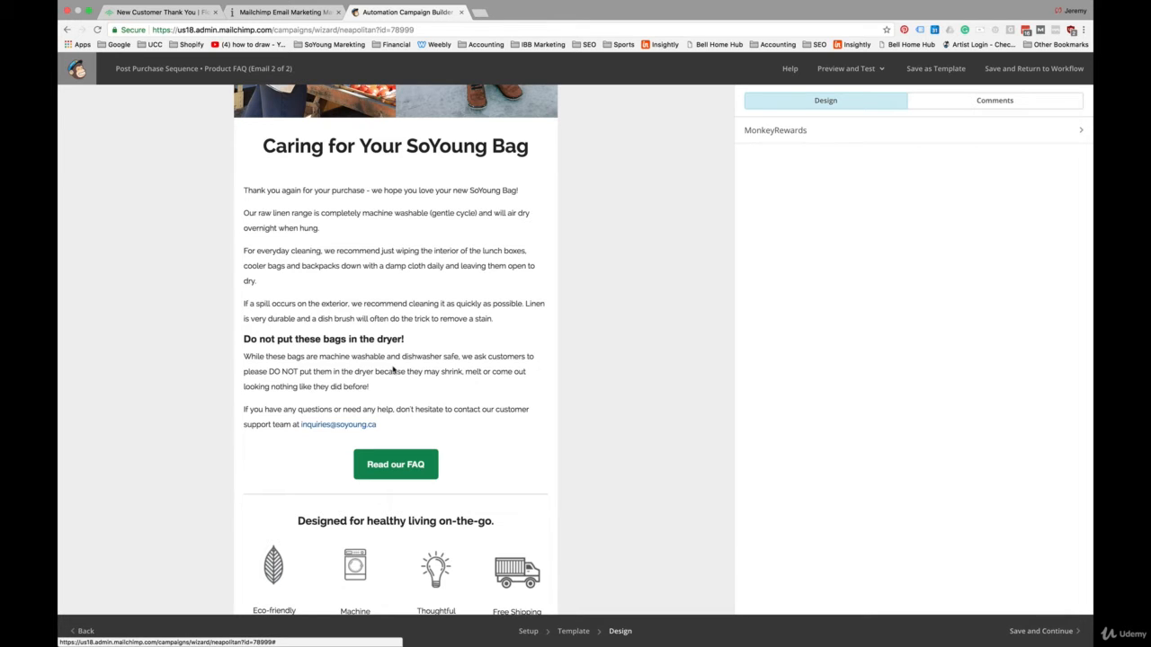
{"action": "scroll", "coordinate": [393, 369], "scroll_direction": "up", "scroll_amount": 5}
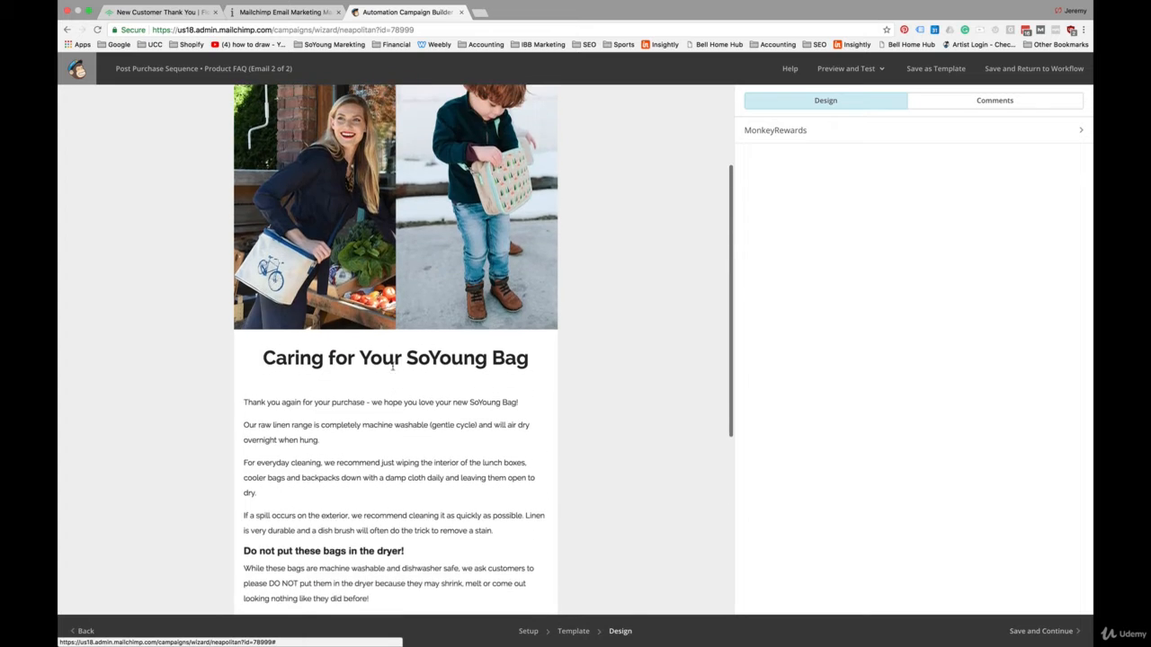
{"action": "scroll", "coordinate": [393, 369], "scroll_direction": "down", "scroll_amount": 5}
{"action": "scroll", "coordinate": [393, 367], "scroll_direction": "down", "scroll_amount": 1}
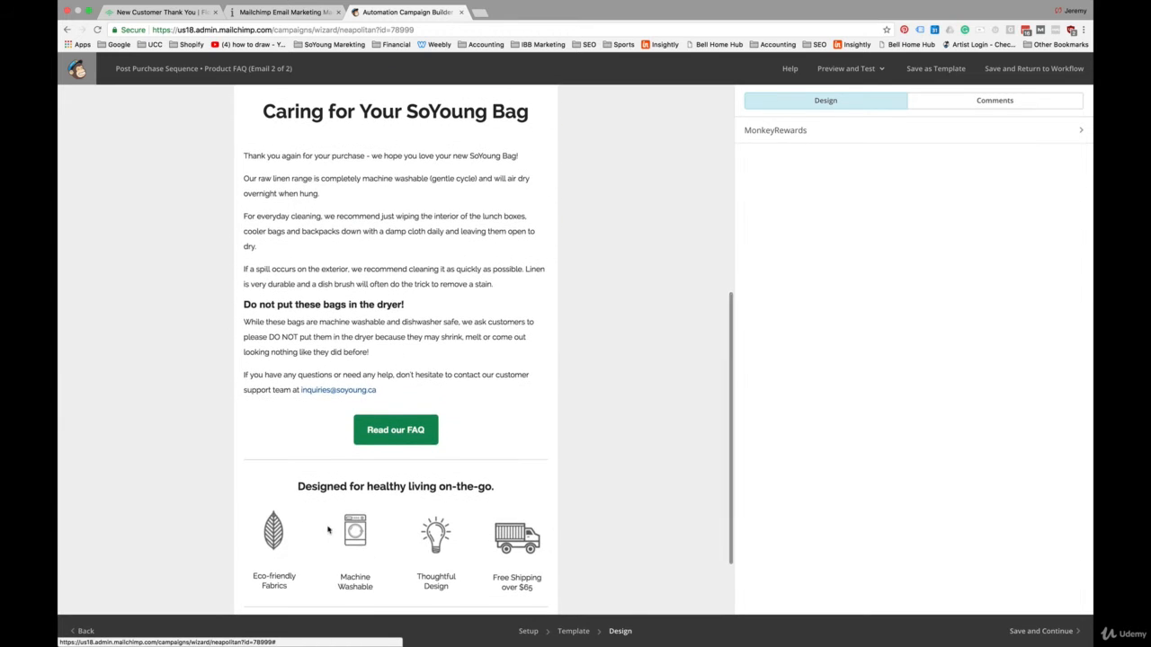
{"action": "scroll", "coordinate": [521, 363], "scroll_direction": "up", "scroll_amount": 9}
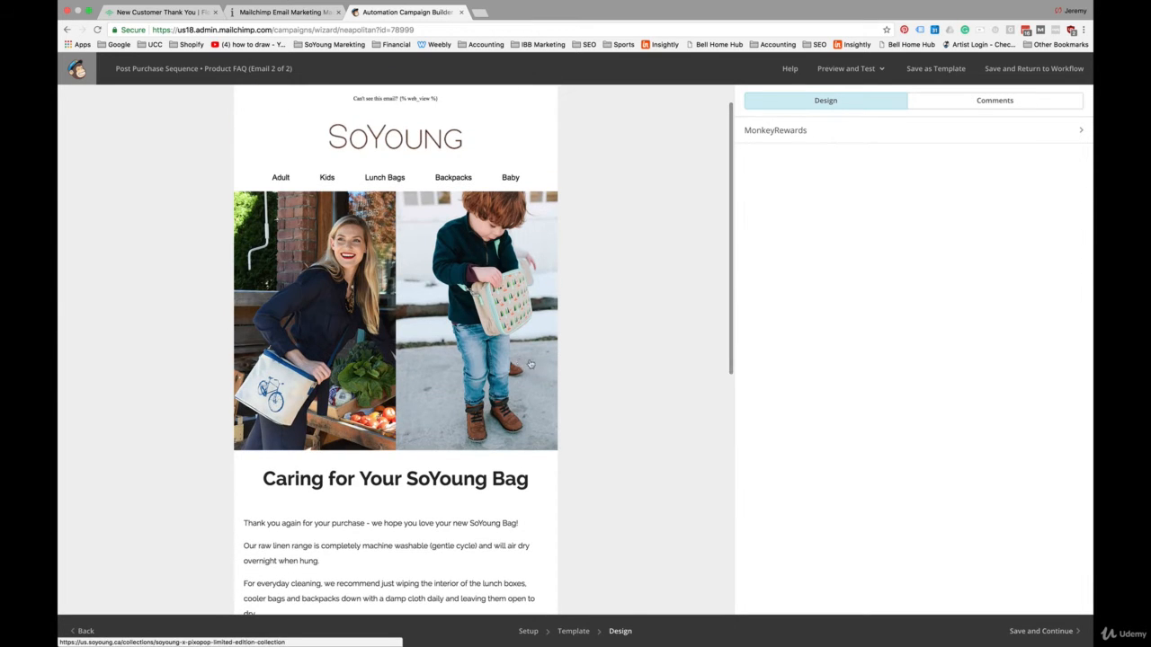
Step: Save the Product FAQ email's design and add a third email to the workflow
{"action": "left_click", "coordinate": [1057, 637]}
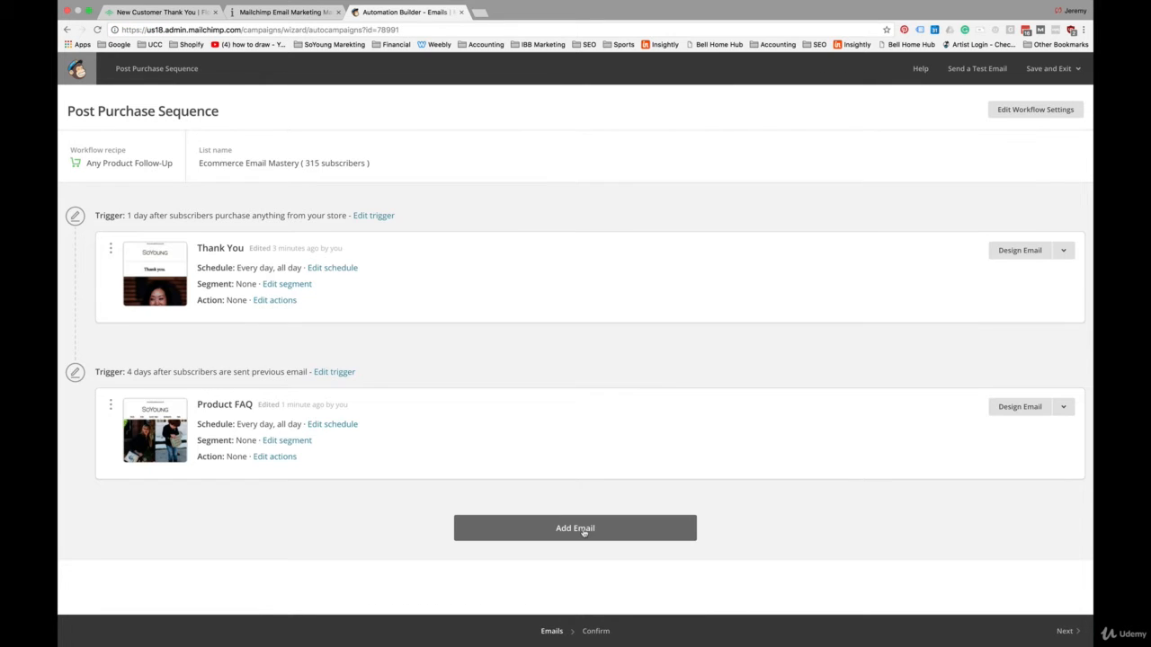
{"action": "left_click", "coordinate": [582, 528]}
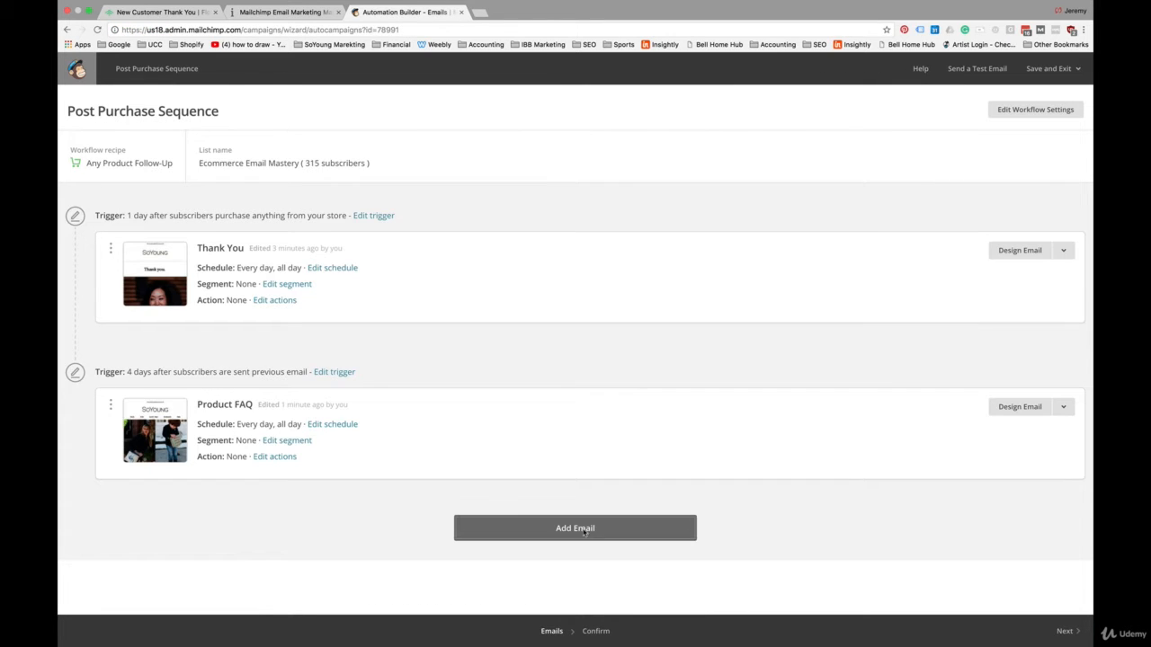
Step: Set the third email's trigger delay to 7 days after the previous email is sent
{"action": "scroll", "coordinate": [521, 486], "scroll_direction": "down", "scroll_amount": 2}
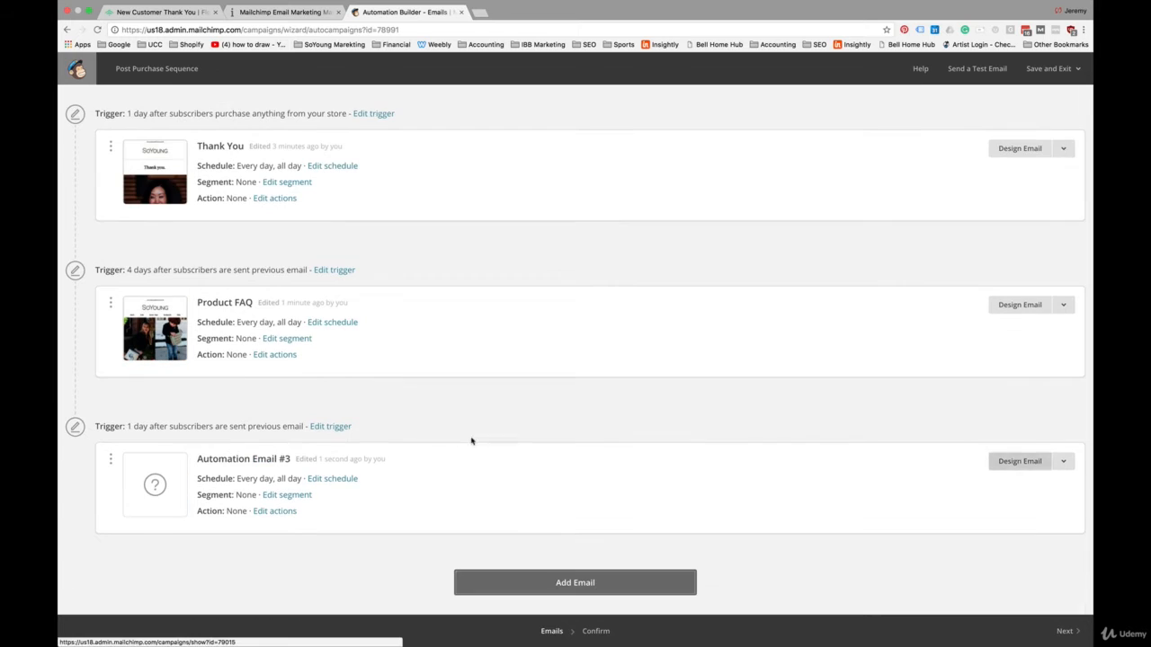
{"action": "left_click", "coordinate": [331, 426]}
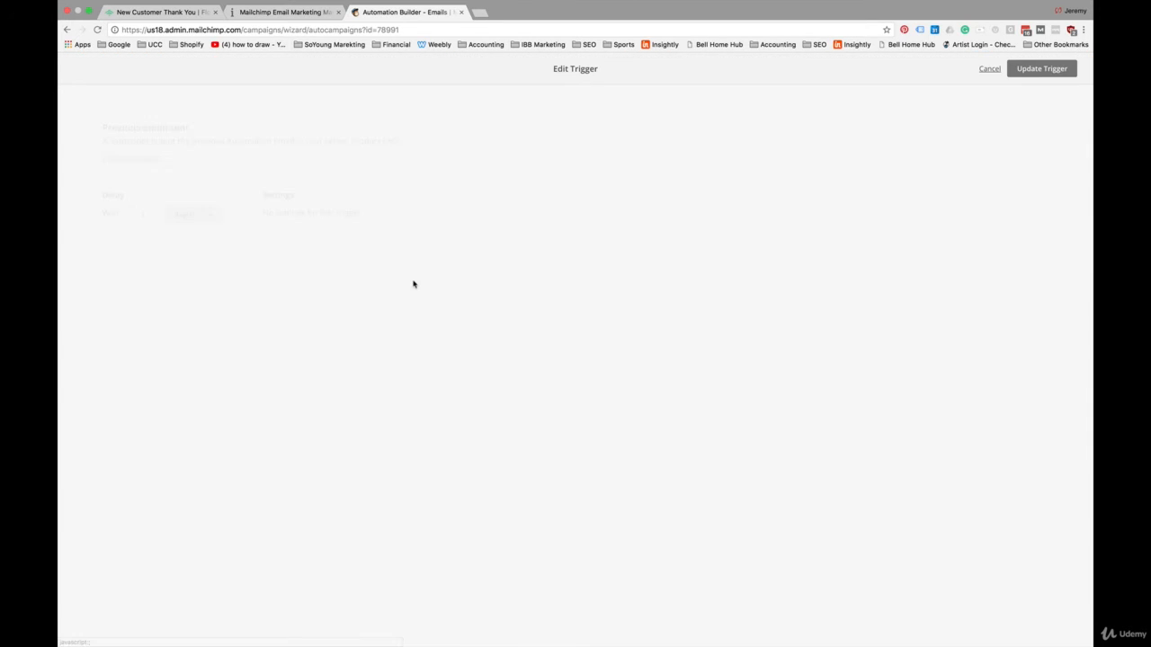
{"action": "type", "text": "7"}
{"action": "left_click", "coordinate": [588, 307]}
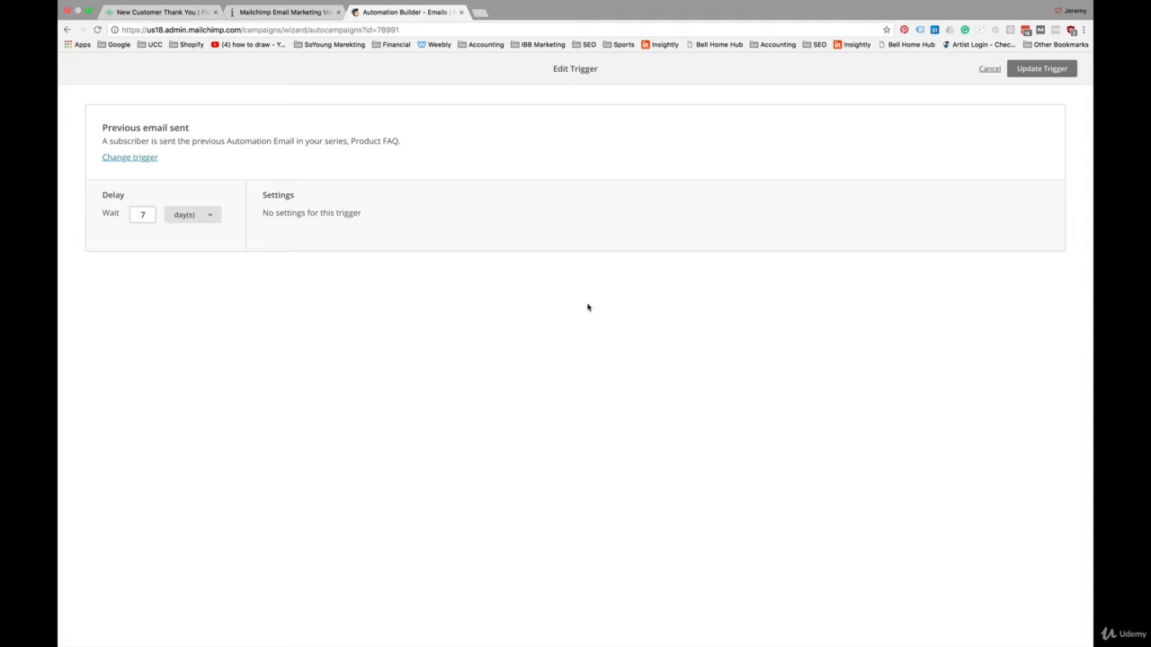
{"action": "left_click", "coordinate": [1040, 69]}
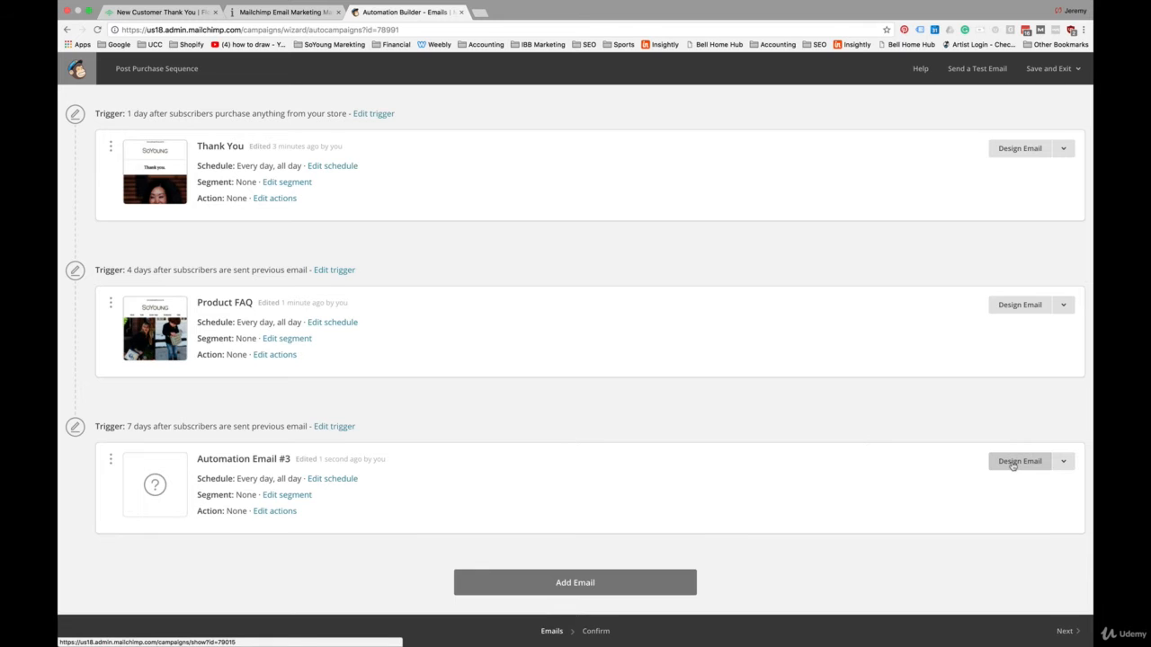
Step: Open the third email's setup, name it "Social Share Email" and enter the subject "Share your SoYoung Product to Win"
{"action": "left_click", "coordinate": [1012, 463]}
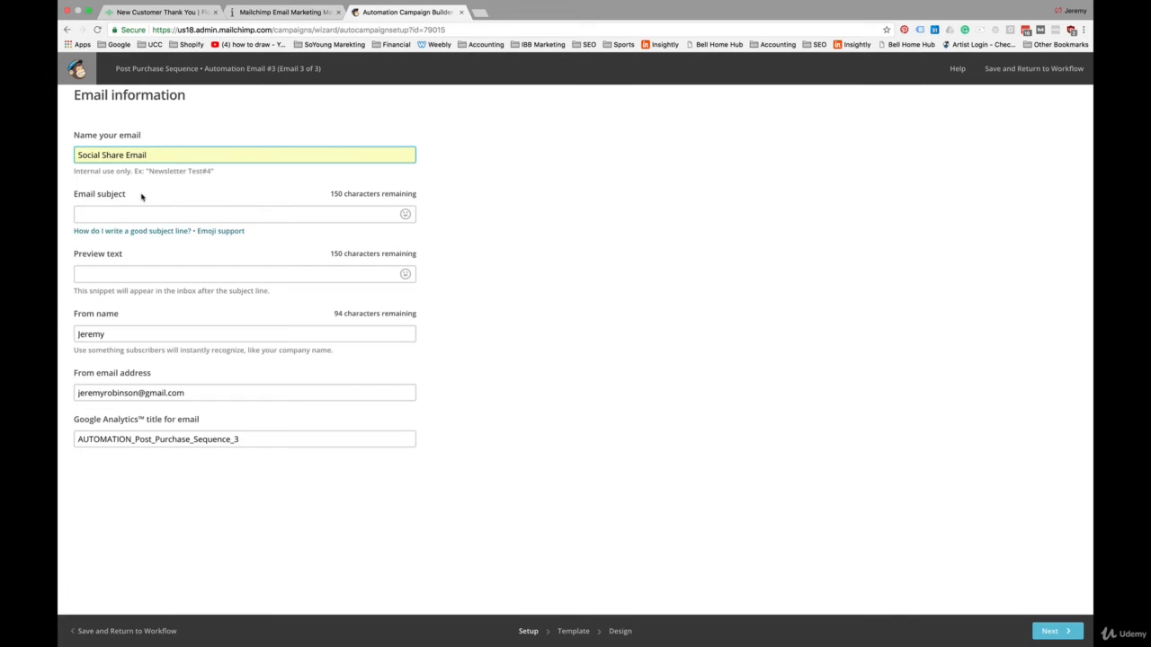
{"action": "left_click", "coordinate": [115, 216]}
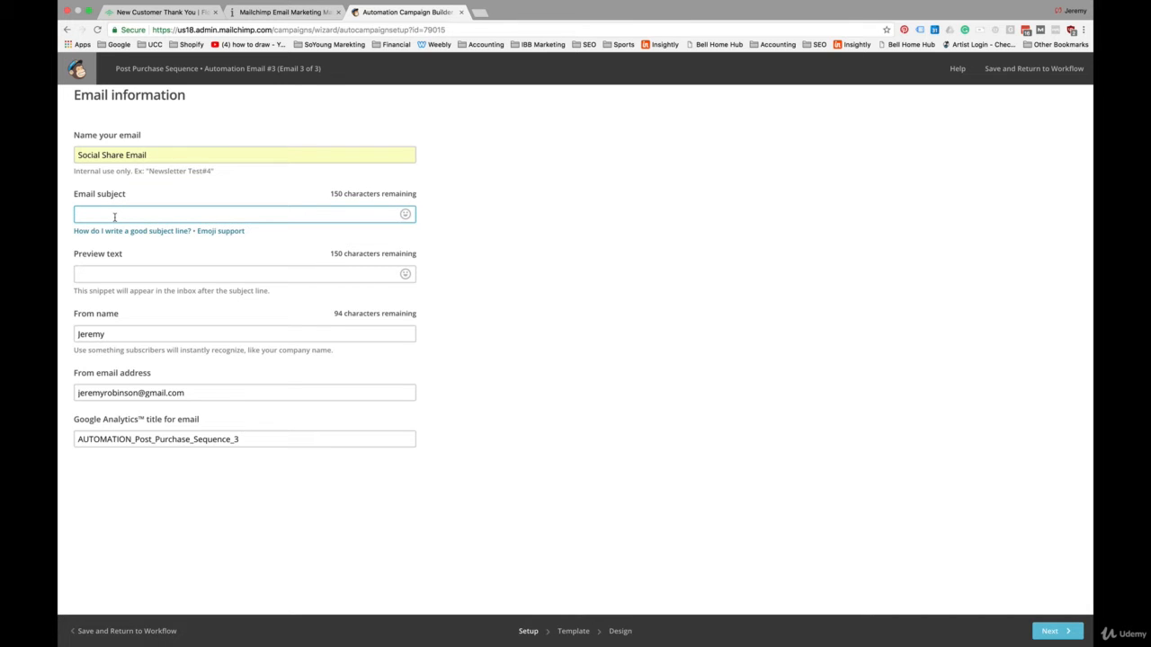
{"action": "type", "text": "Share your SoYoung Product to Win"}
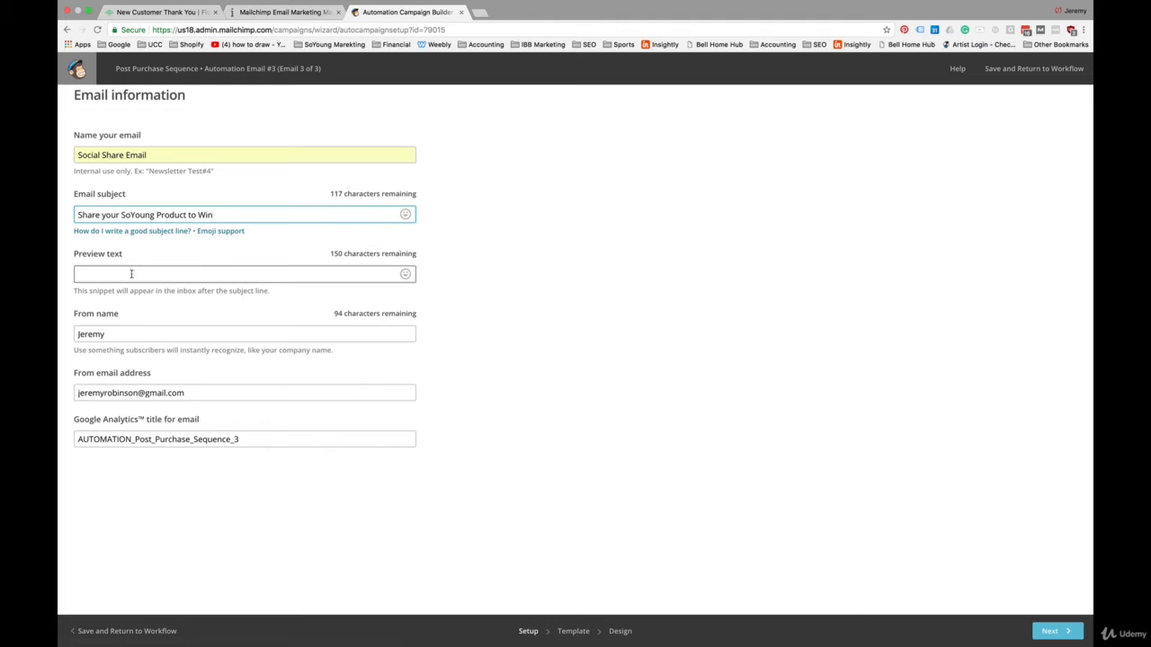
Step: Proceed to template selection and apply the saved Instagram photo contest template to the Social Share Email
{"action": "left_click", "coordinate": [1054, 631]}
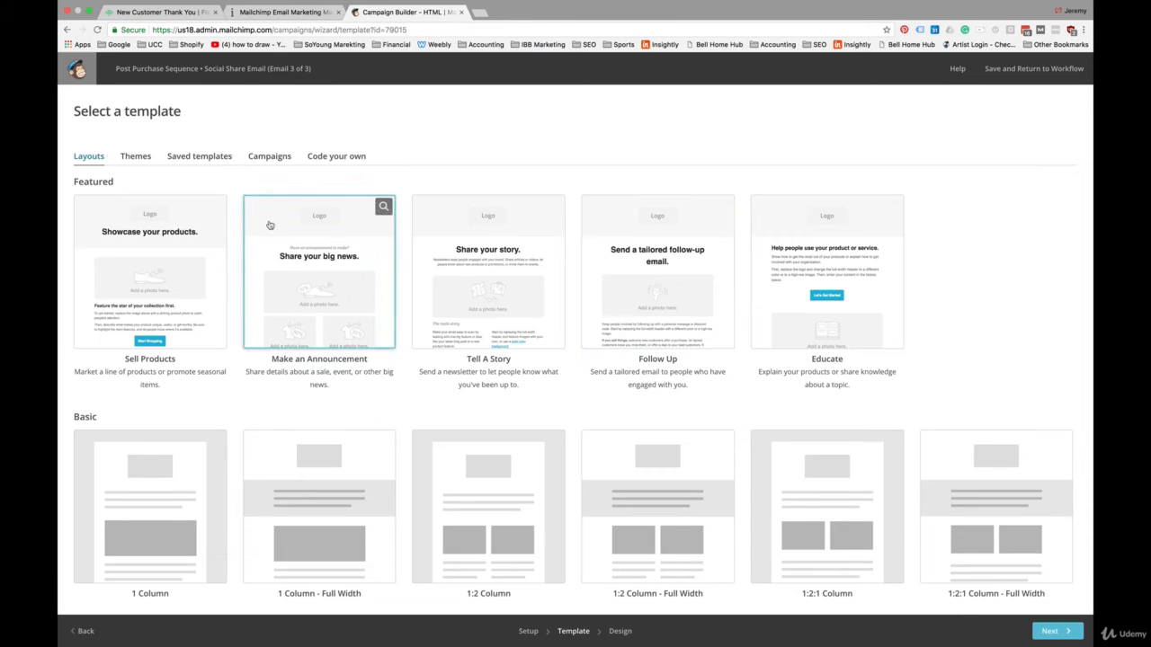
{"action": "left_click", "coordinate": [211, 162]}
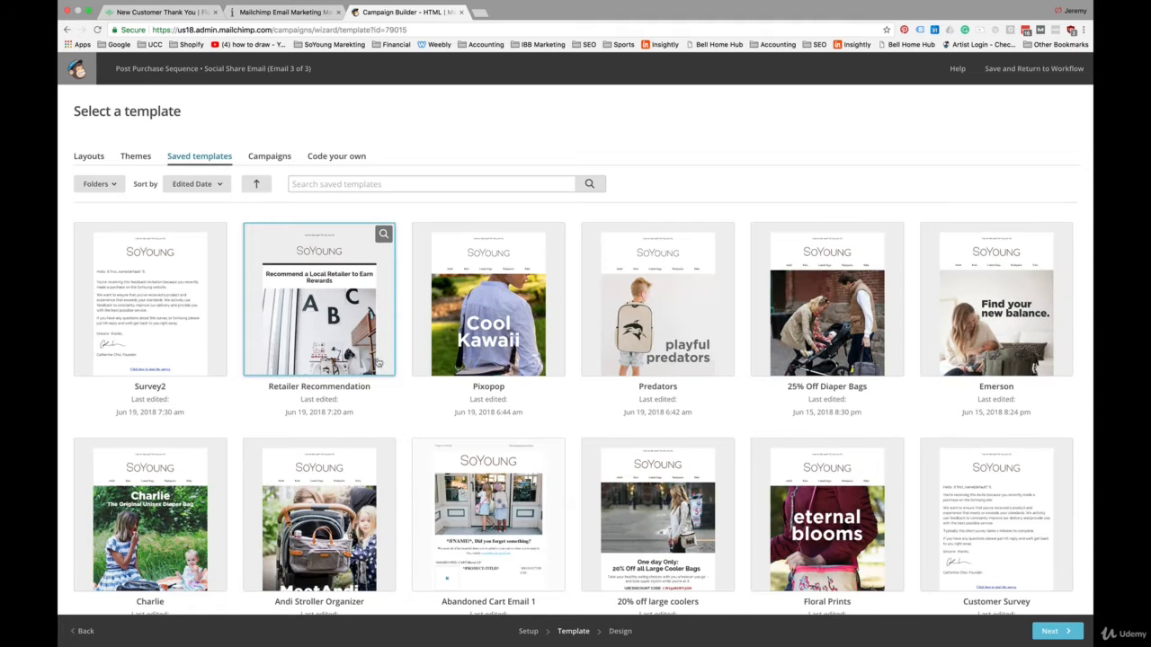
{"action": "left_click", "coordinate": [152, 390]}
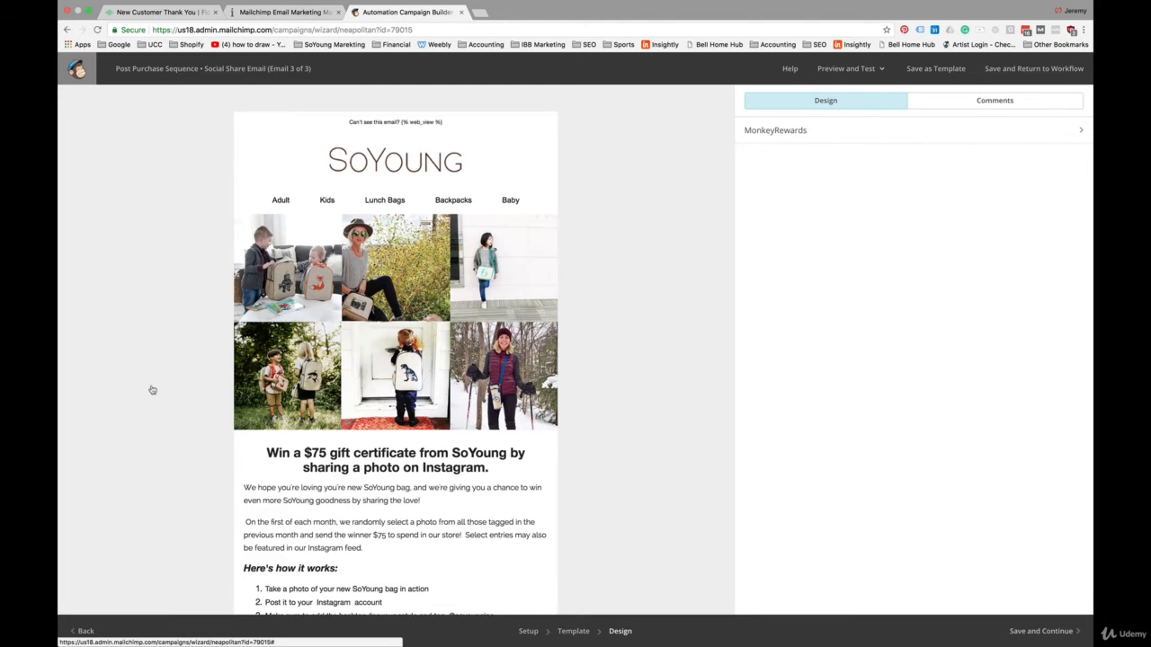
Step: Review the Social Share Email's photo grid, gift certificate offer, contest instructions, Instagram button and social links
{"action": "scroll", "coordinate": [152, 390], "scroll_direction": "down", "scroll_amount": 3}
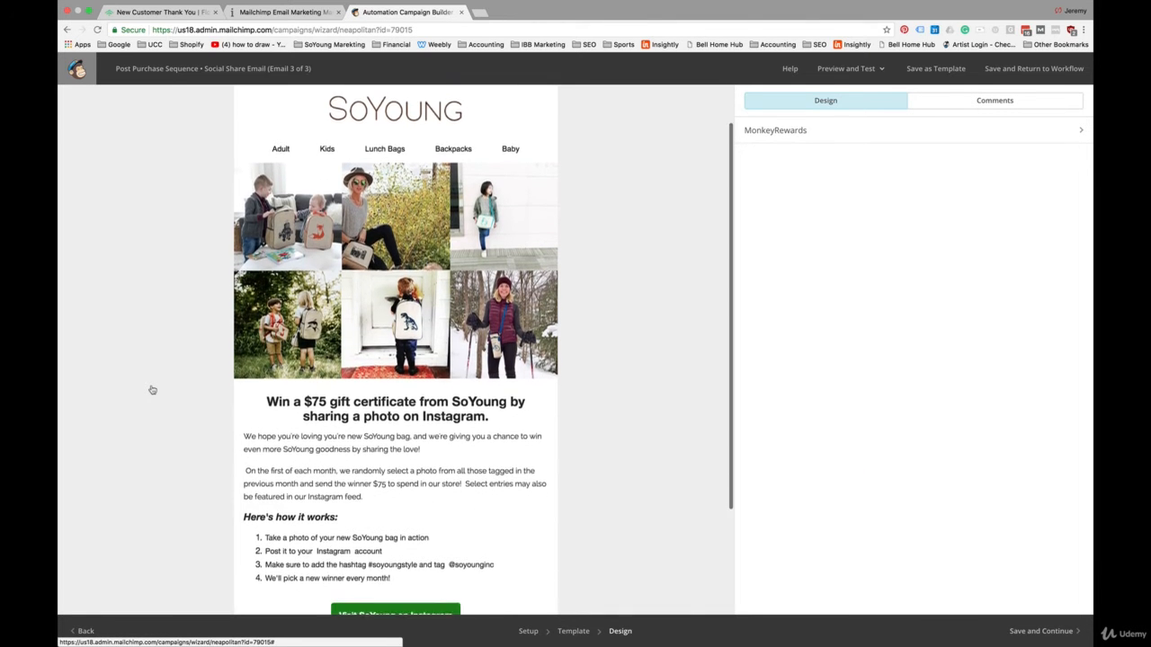
{"action": "scroll", "coordinate": [152, 390], "scroll_direction": "down", "scroll_amount": 2}
{"action": "scroll", "coordinate": [152, 390], "scroll_direction": "up", "scroll_amount": 5}
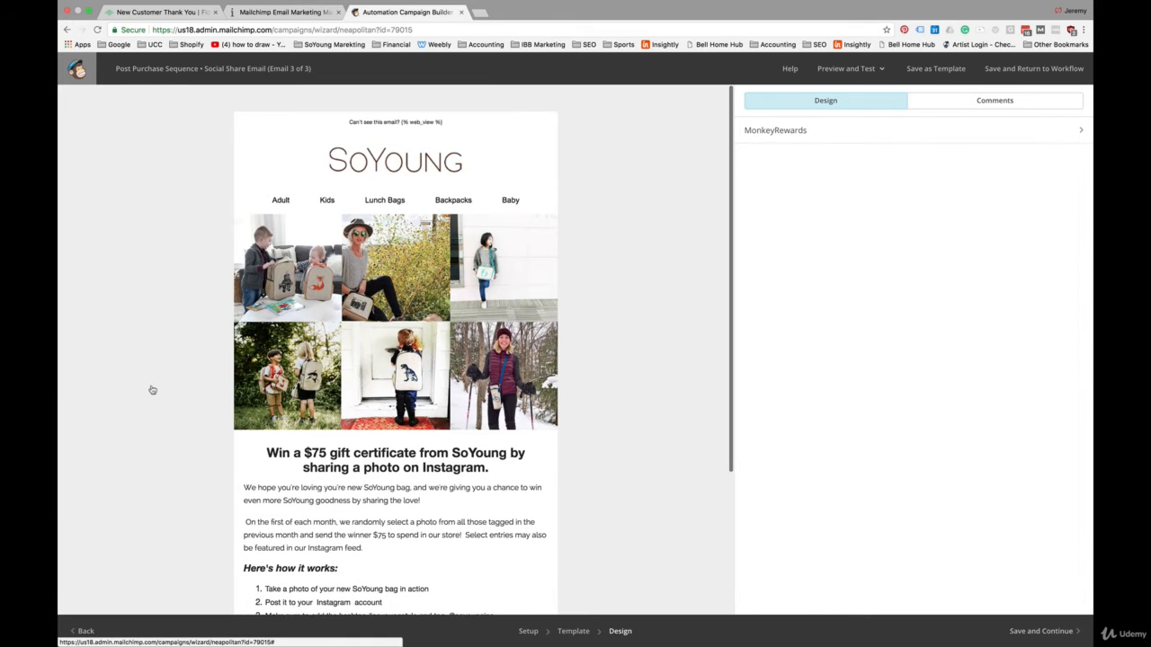
{"action": "scroll", "coordinate": [152, 389], "scroll_direction": "down", "scroll_amount": 5}
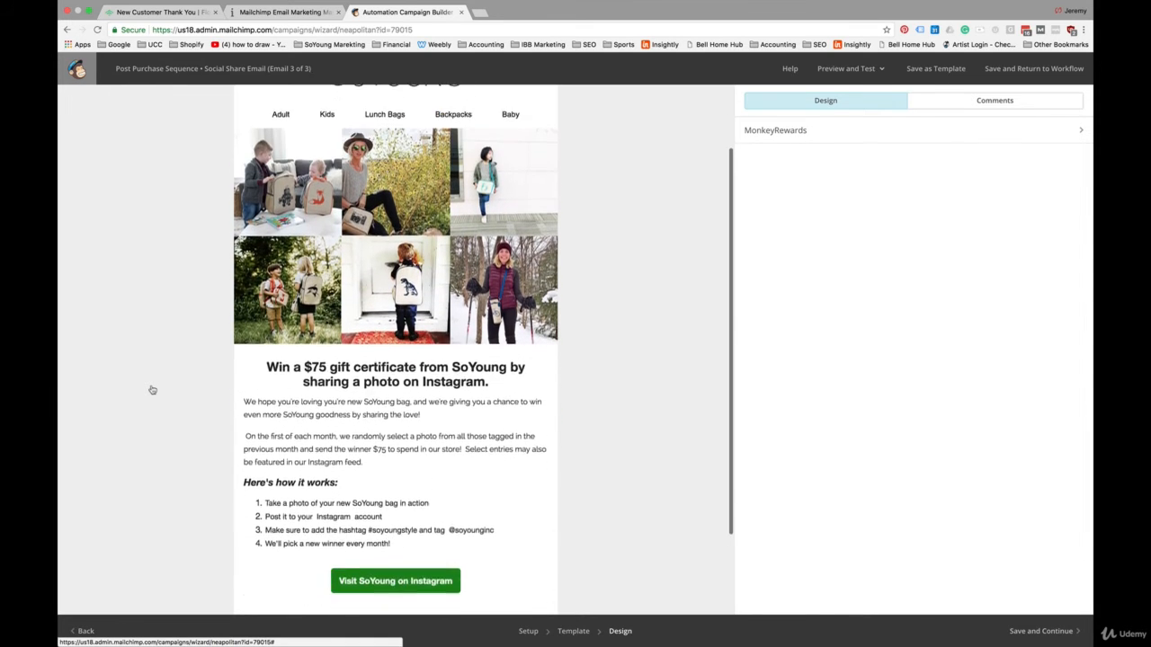
{"action": "scroll", "coordinate": [152, 389], "scroll_direction": "up", "scroll_amount": 5}
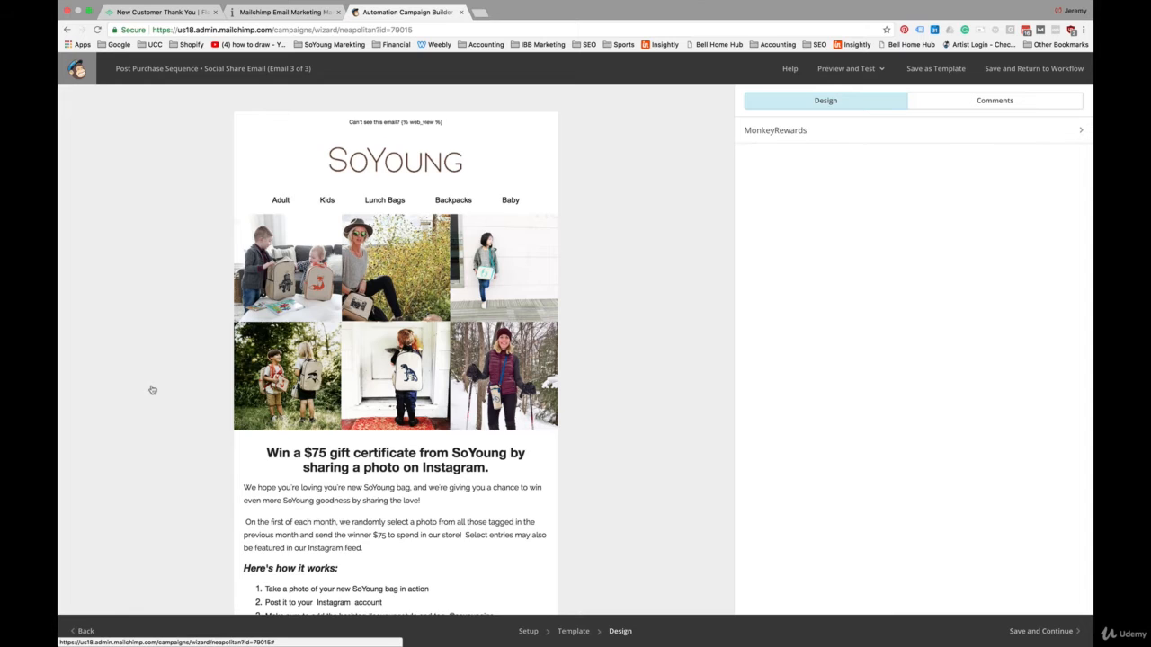
{"action": "scroll", "coordinate": [152, 389], "scroll_direction": "down", "scroll_amount": 3}
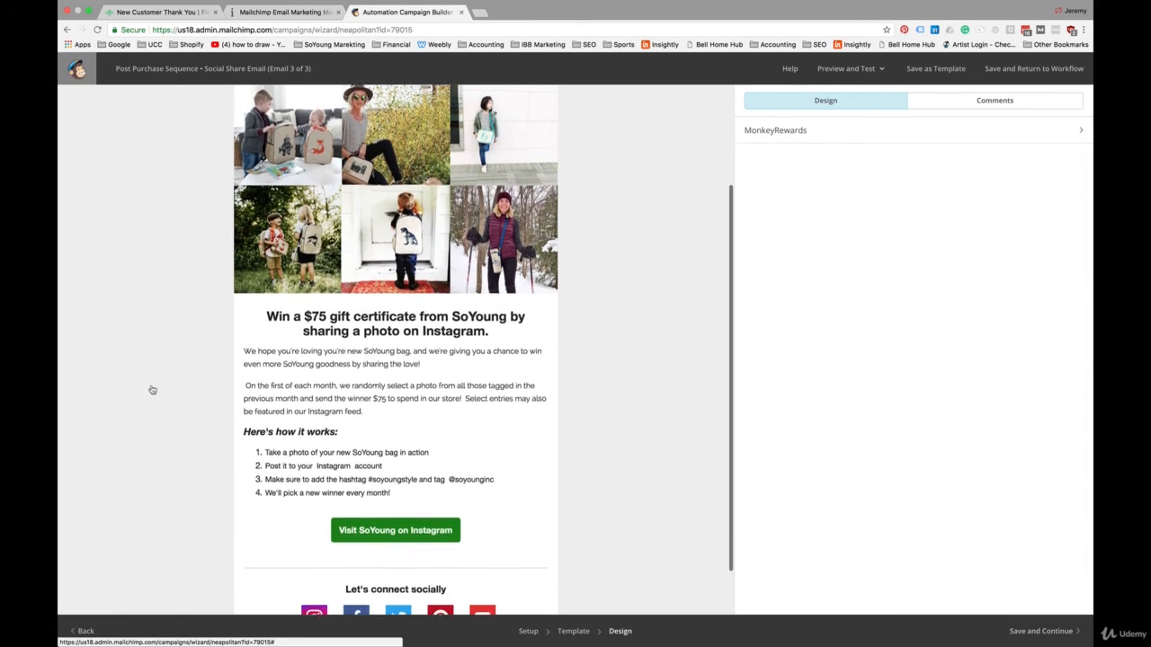
{"action": "scroll", "coordinate": [152, 390], "scroll_direction": "down", "scroll_amount": 2}
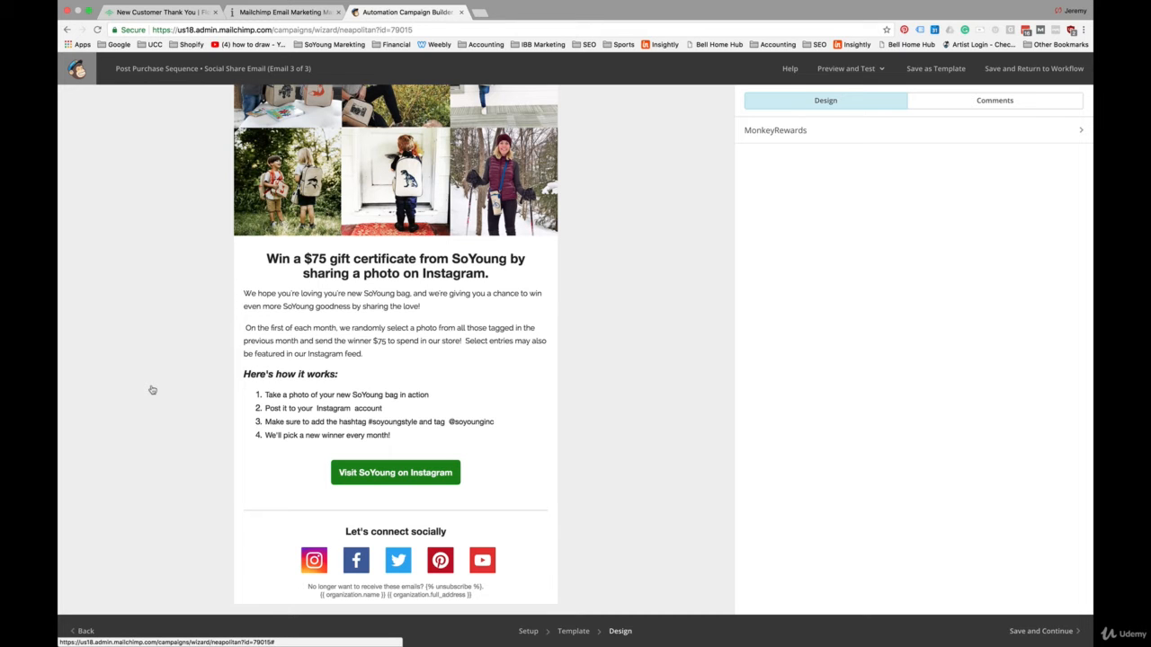
{"action": "scroll", "coordinate": [152, 390], "scroll_direction": "up", "scroll_amount": 5}
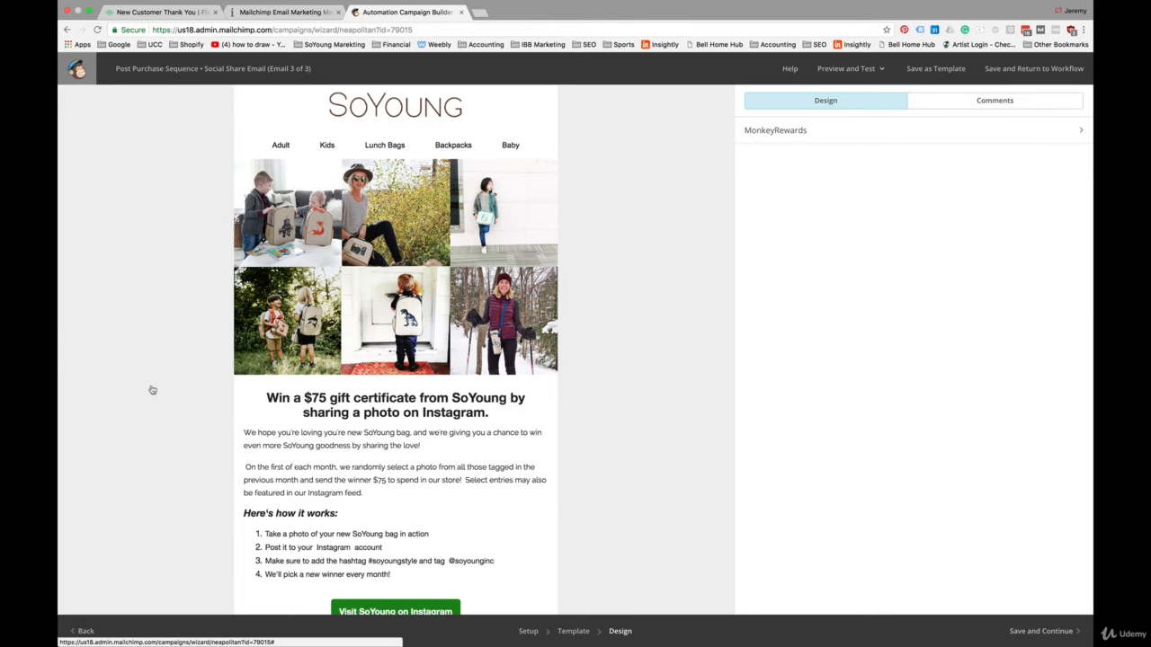
{"action": "scroll", "coordinate": [152, 389], "scroll_direction": "down", "scroll_amount": 3}
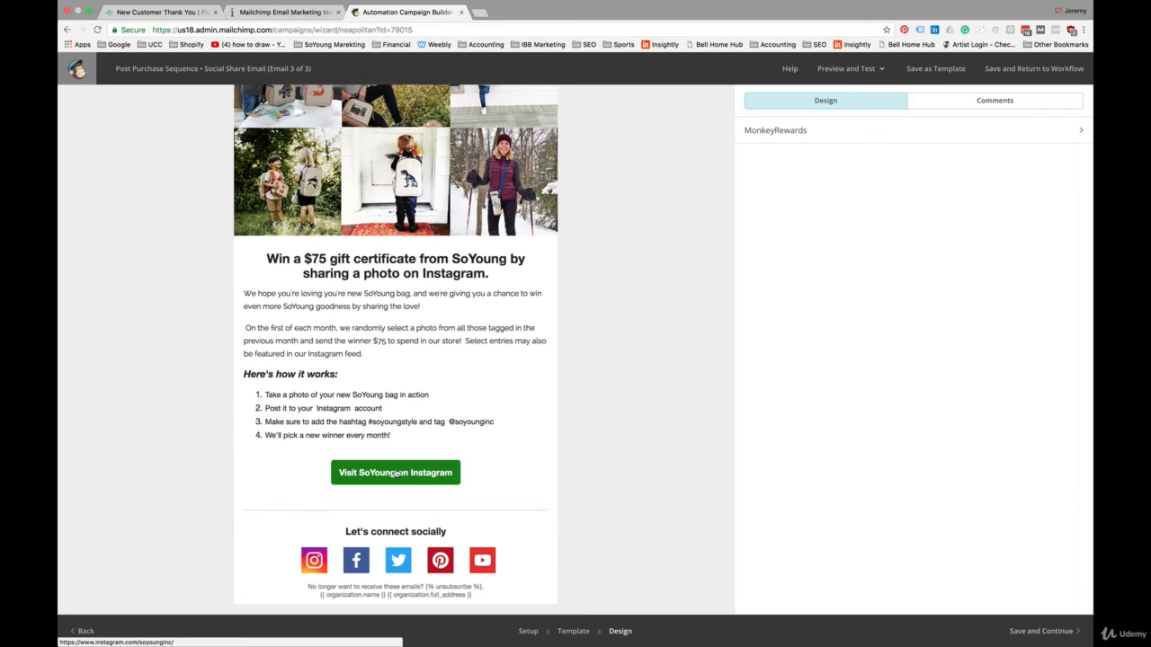
Step: Save the Social Share Email design and add a fourth email to the Post Purchase Sequence workflow
{"action": "scroll", "coordinate": [503, 431], "scroll_direction": "up", "scroll_amount": 1}
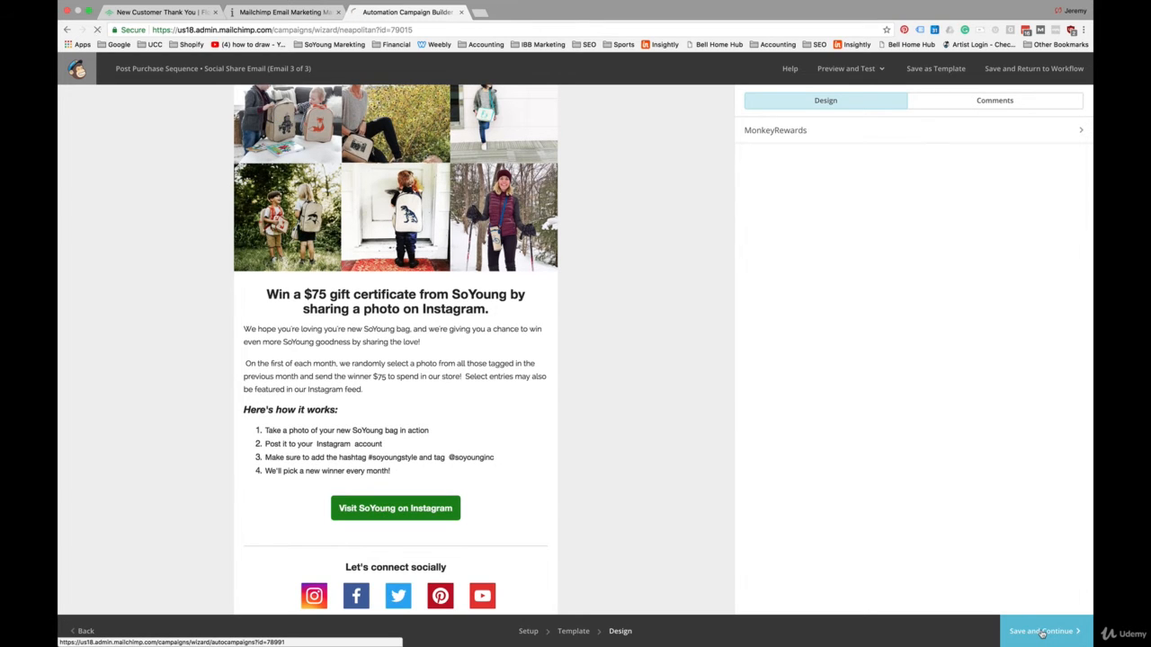
{"action": "left_click", "coordinate": [1040, 631]}
{"action": "left_click", "coordinate": [583, 582]}
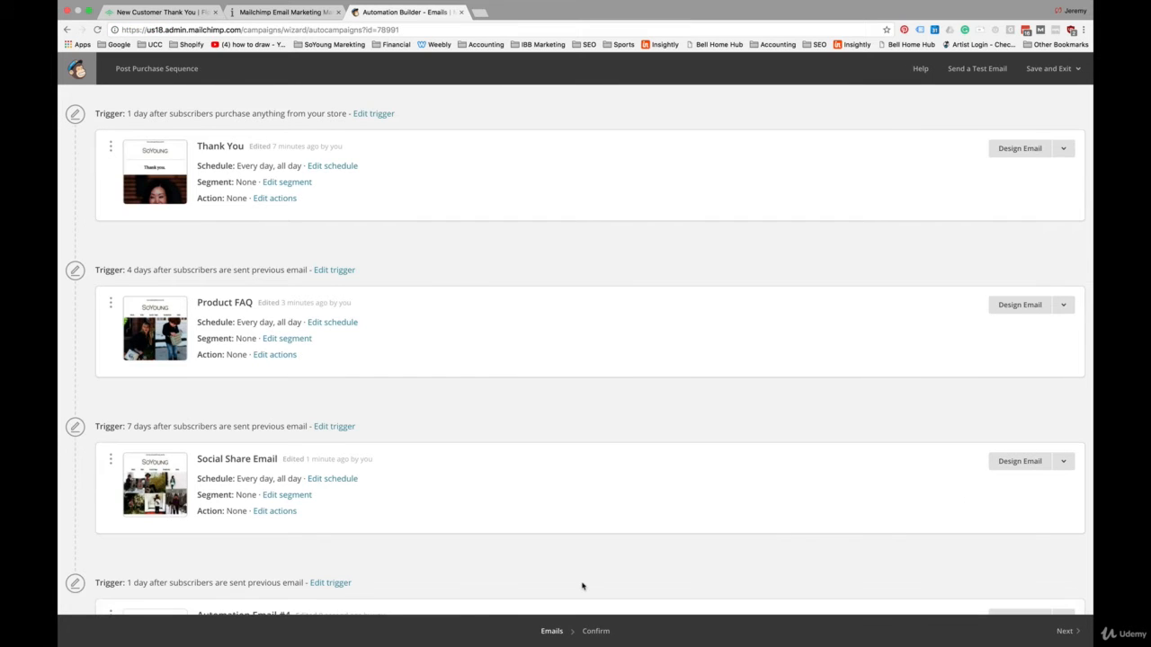
Step: Set the fourth email's trigger delay to 7 days after the previous email is sent
{"action": "scroll", "coordinate": [467, 511], "scroll_direction": "down", "scroll_amount": 2}
{"action": "scroll", "coordinate": [468, 511], "scroll_direction": "down", "scroll_amount": 2}
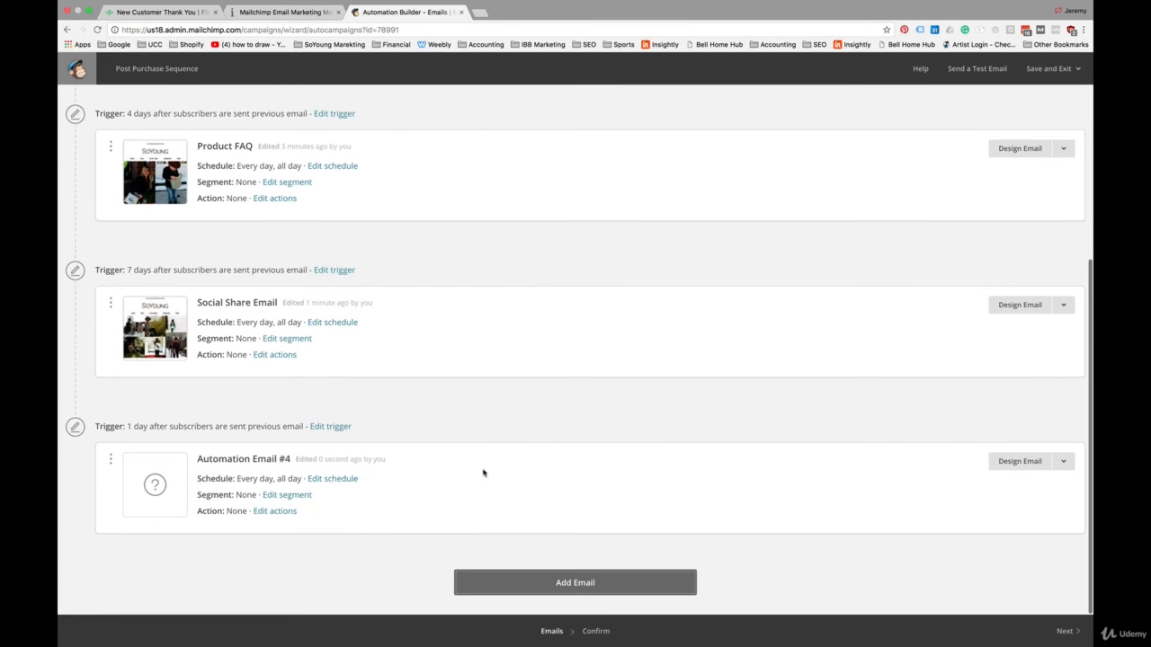
{"action": "left_click", "coordinate": [324, 431]}
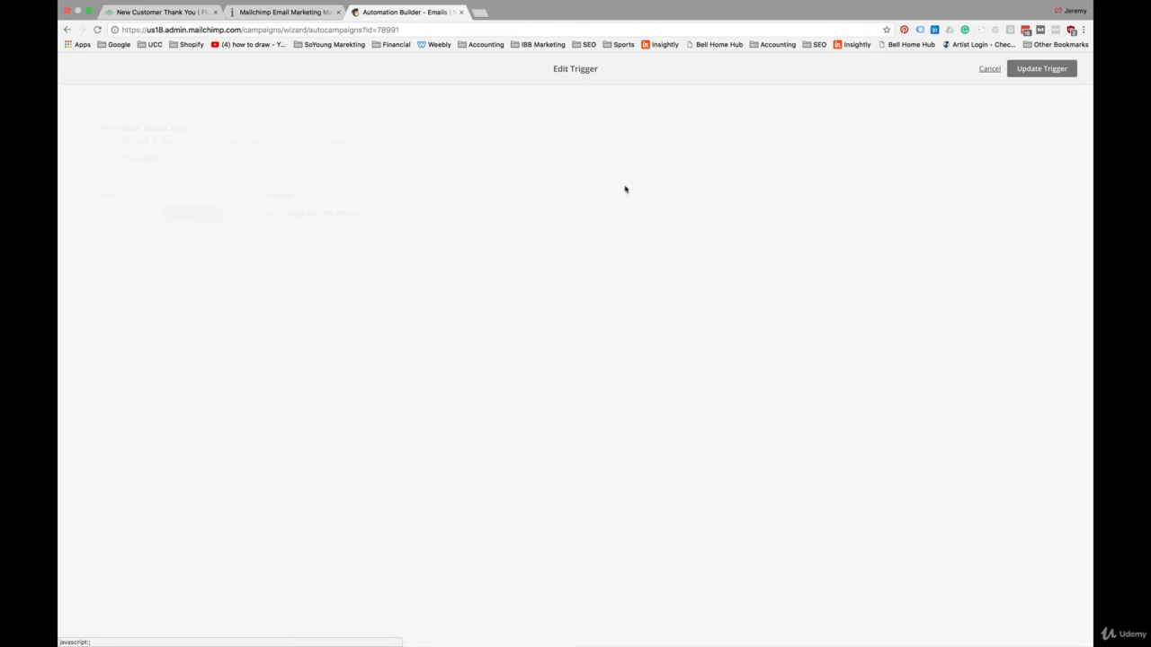
{"action": "left_click", "coordinate": [1030, 70]}
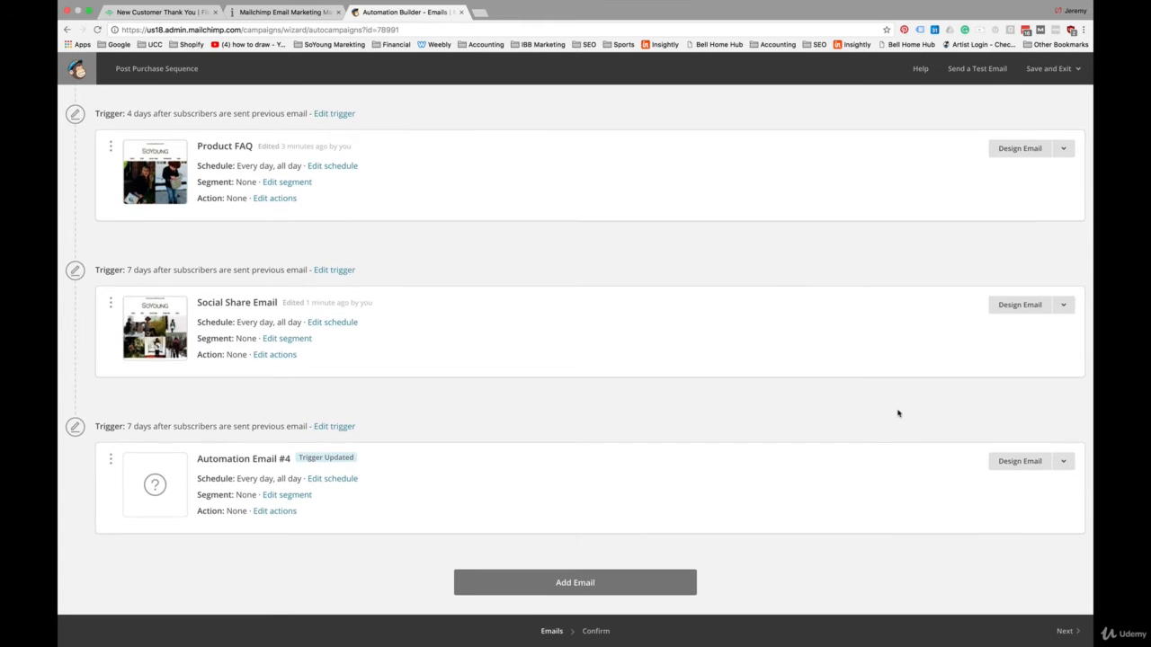
Step: Open the fourth email's setup and name the email "Product Upsell 1"
{"action": "left_click", "coordinate": [1017, 462]}
{"action": "triple_click", "coordinate": [213, 155]}
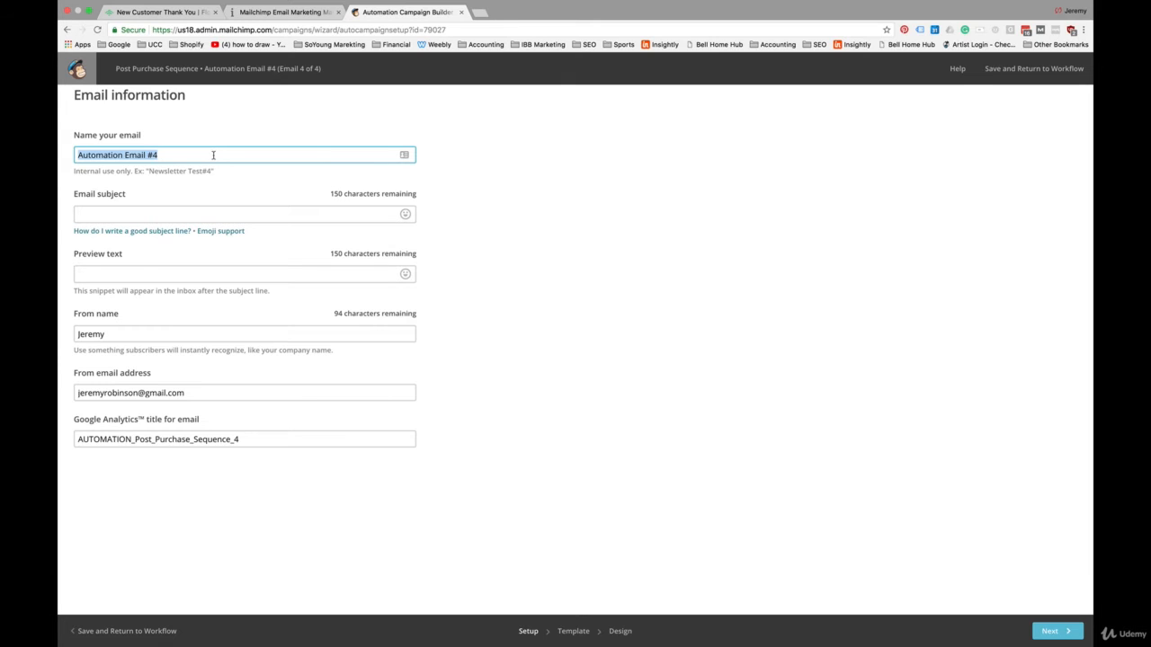
{"action": "type", "text": "Product"}
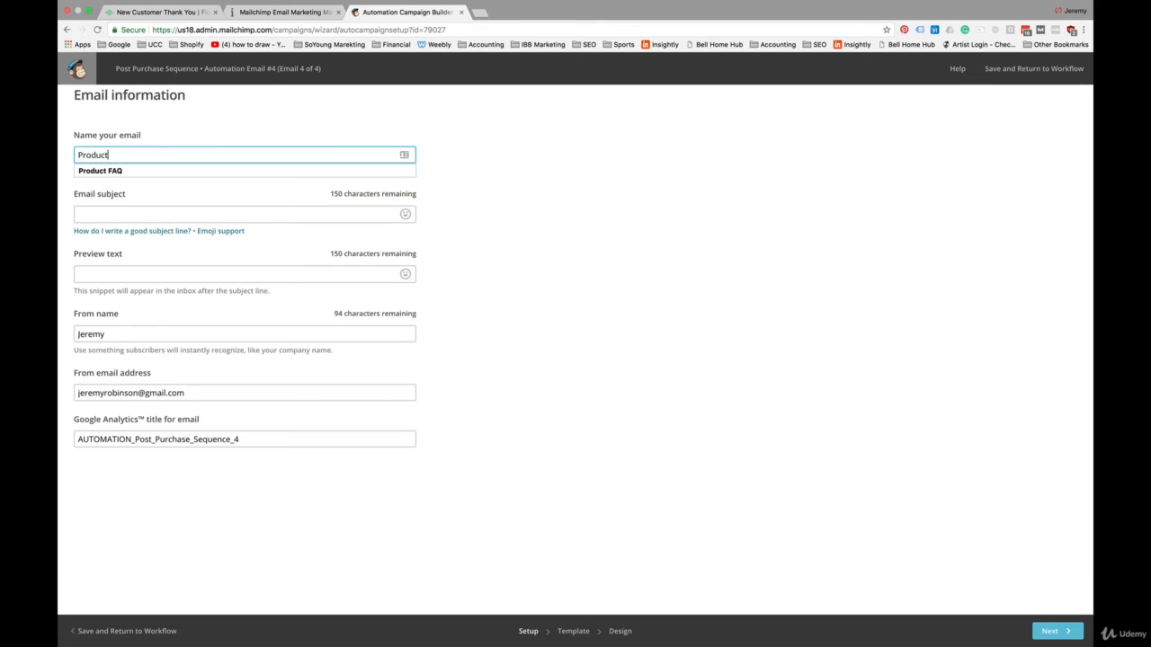
{"action": "type", "text": " Upsell 1"}
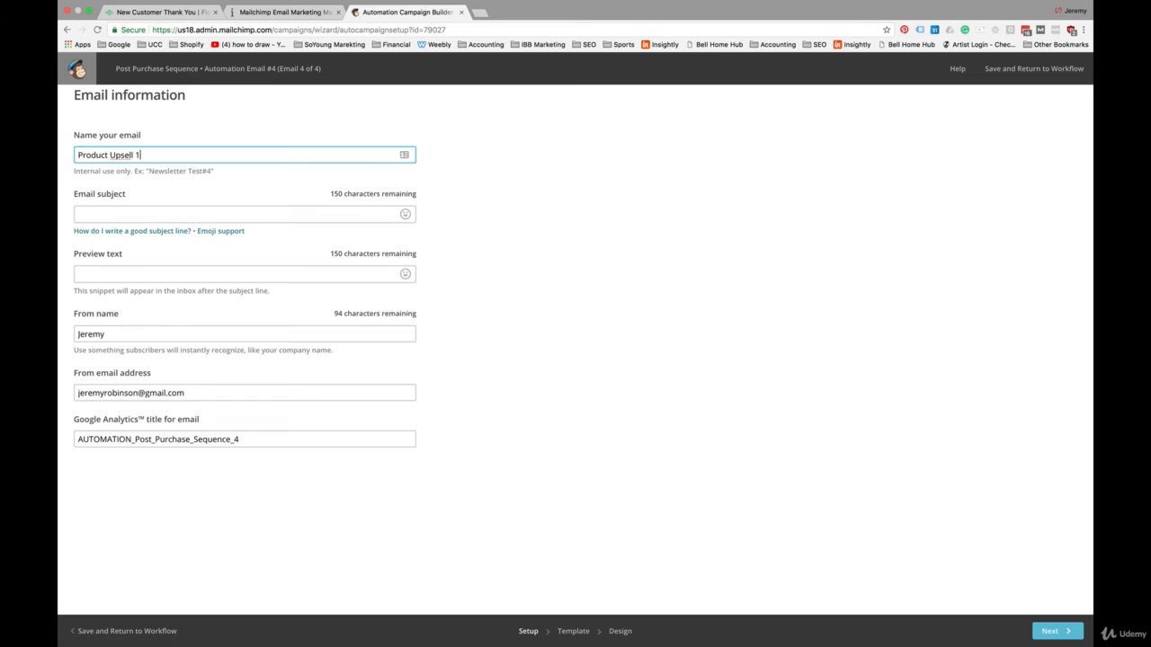
Step: Enter the subject "Show some teeth" and apply the saved "playful predators" product template to the fourth email
{"action": "left_click", "coordinate": [124, 216]}
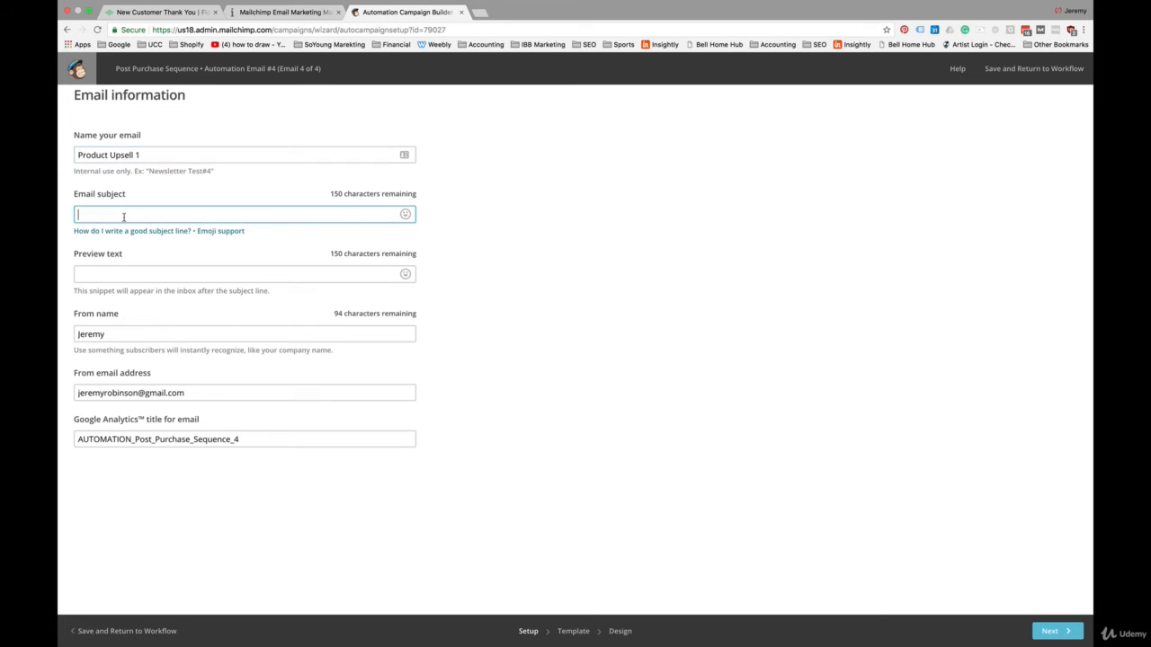
{"action": "type", "text": "Show some teeth"}
{"action": "left_click", "coordinate": [116, 275]}
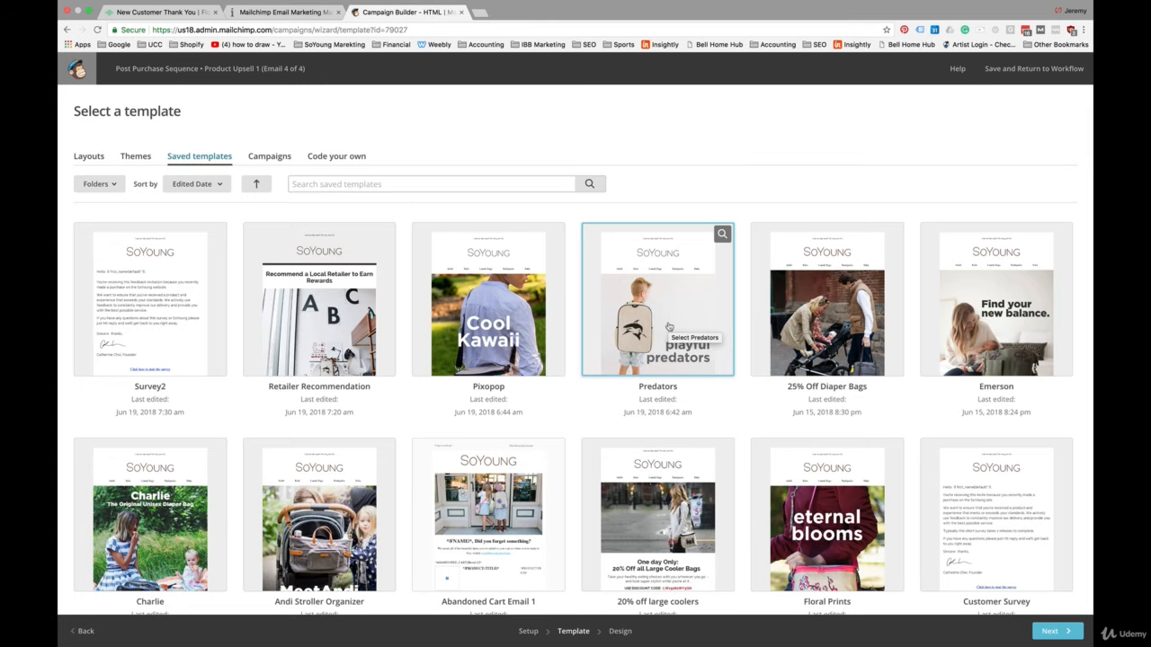
{"action": "left_click", "coordinate": [668, 326]}
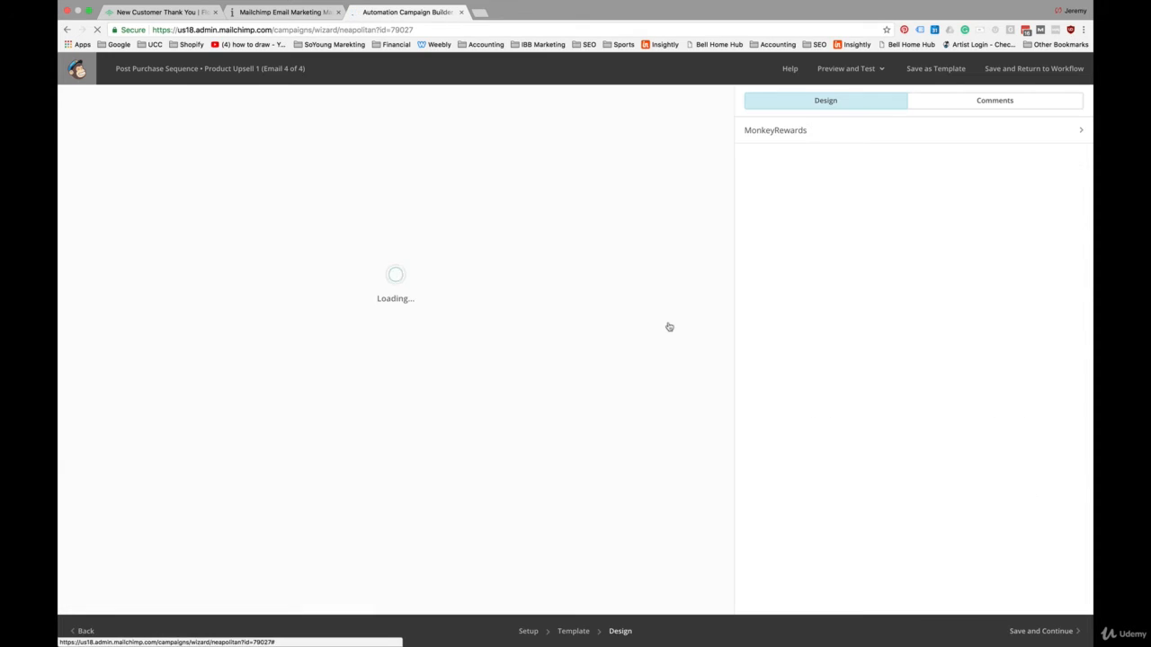
Step: Review the Product Upsell 1 email's hero image, headline text and the featured products with their prices and shop links
{"action": "scroll", "coordinate": [453, 462], "scroll_direction": "down", "scroll_amount": 5}
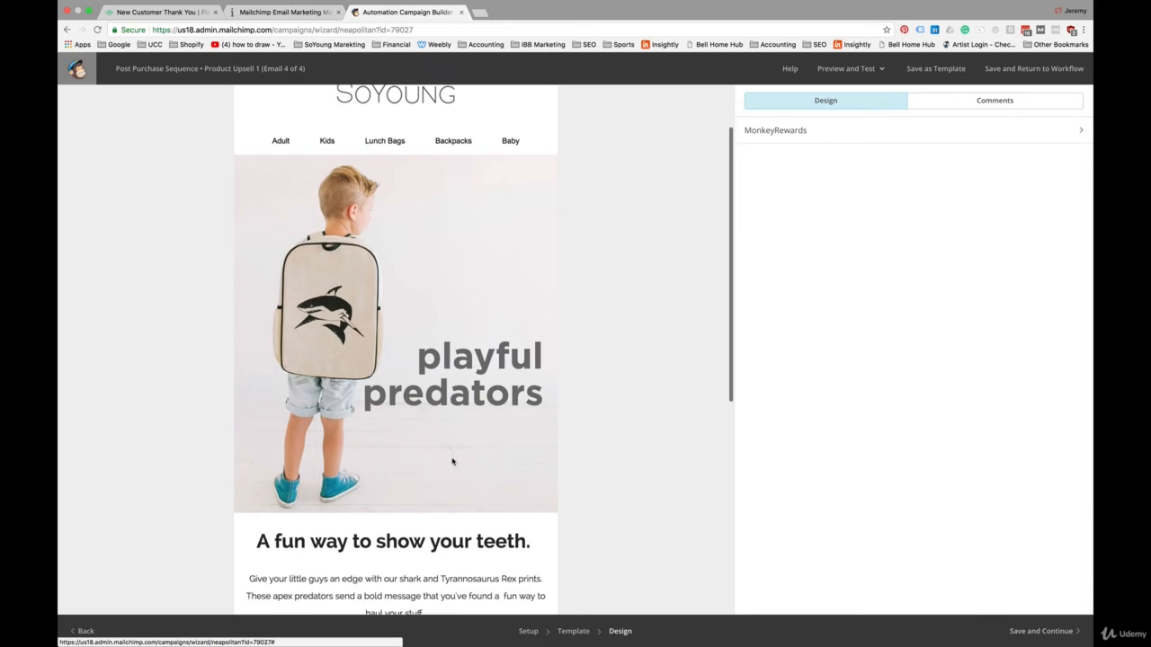
{"action": "scroll", "coordinate": [452, 462], "scroll_direction": "down", "scroll_amount": 2}
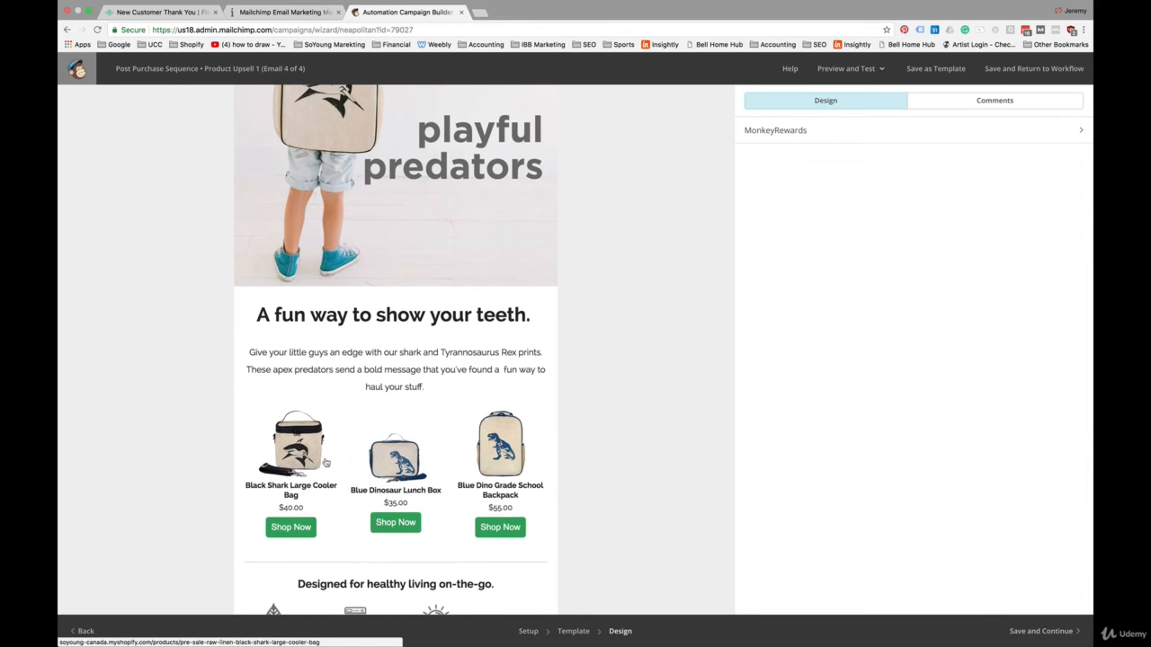
{"action": "scroll", "coordinate": [462, 458], "scroll_direction": "up", "scroll_amount": 7}
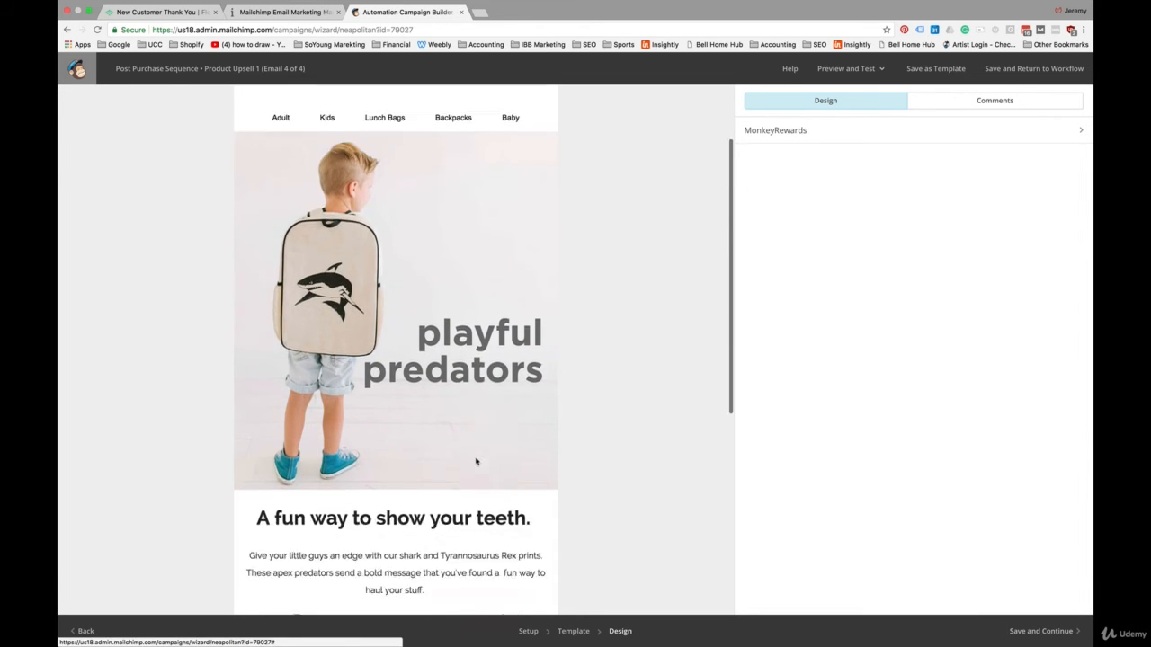
{"action": "scroll", "coordinate": [476, 460], "scroll_direction": "down", "scroll_amount": 4}
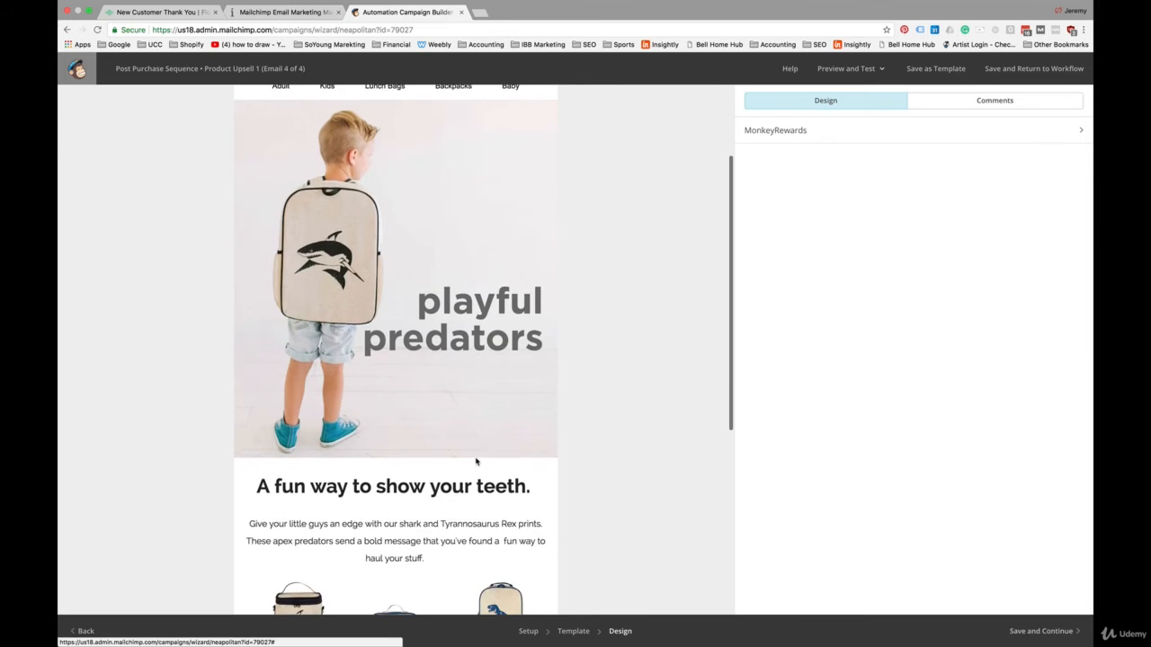
{"action": "scroll", "coordinate": [475, 461], "scroll_direction": "down", "scroll_amount": 3}
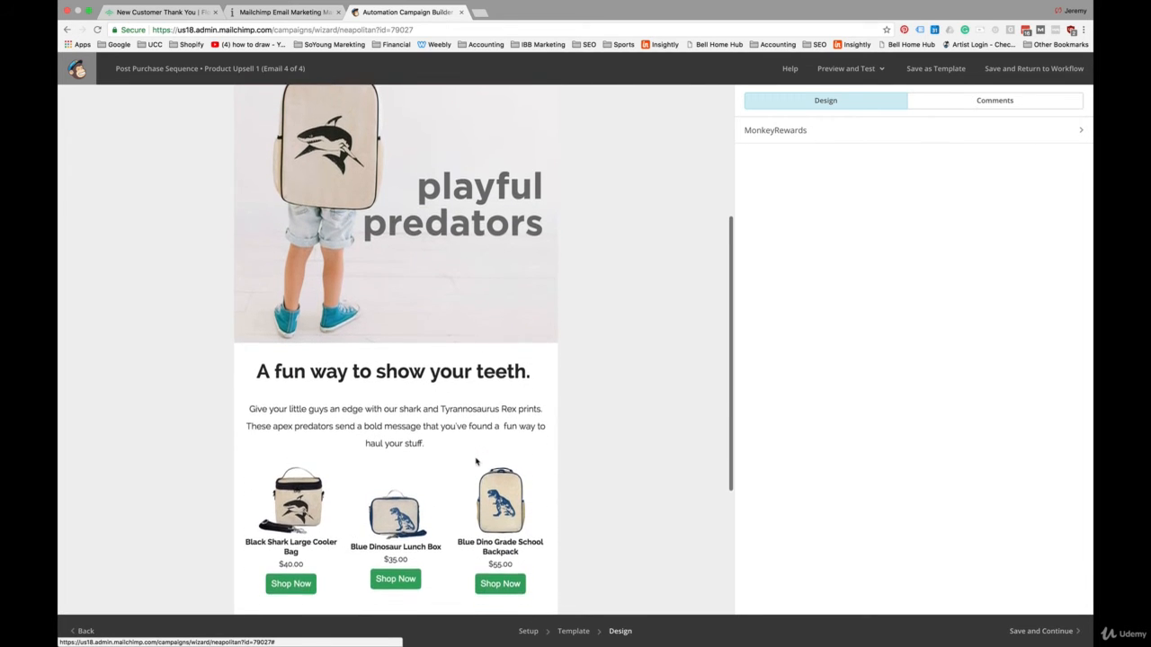
{"action": "scroll", "coordinate": [477, 461], "scroll_direction": "up", "scroll_amount": 5}
{"action": "scroll", "coordinate": [477, 461], "scroll_direction": "down", "scroll_amount": 4}
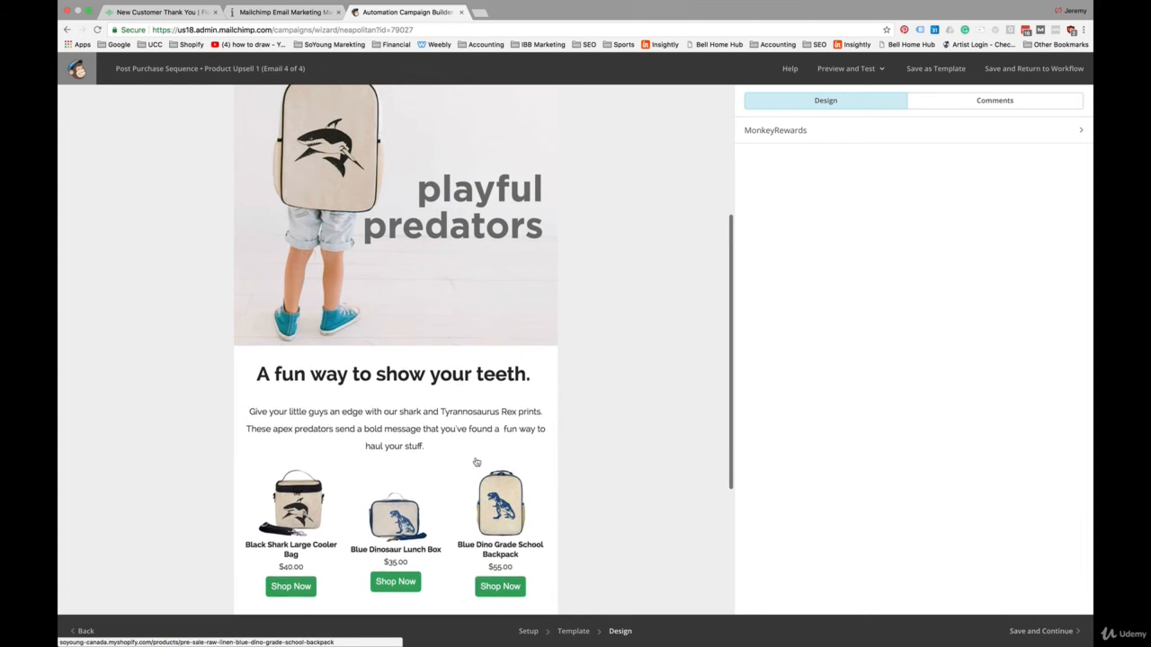
{"action": "scroll", "coordinate": [476, 462], "scroll_direction": "up", "scroll_amount": 4}
{"action": "scroll", "coordinate": [477, 462], "scroll_direction": "up", "scroll_amount": 2}
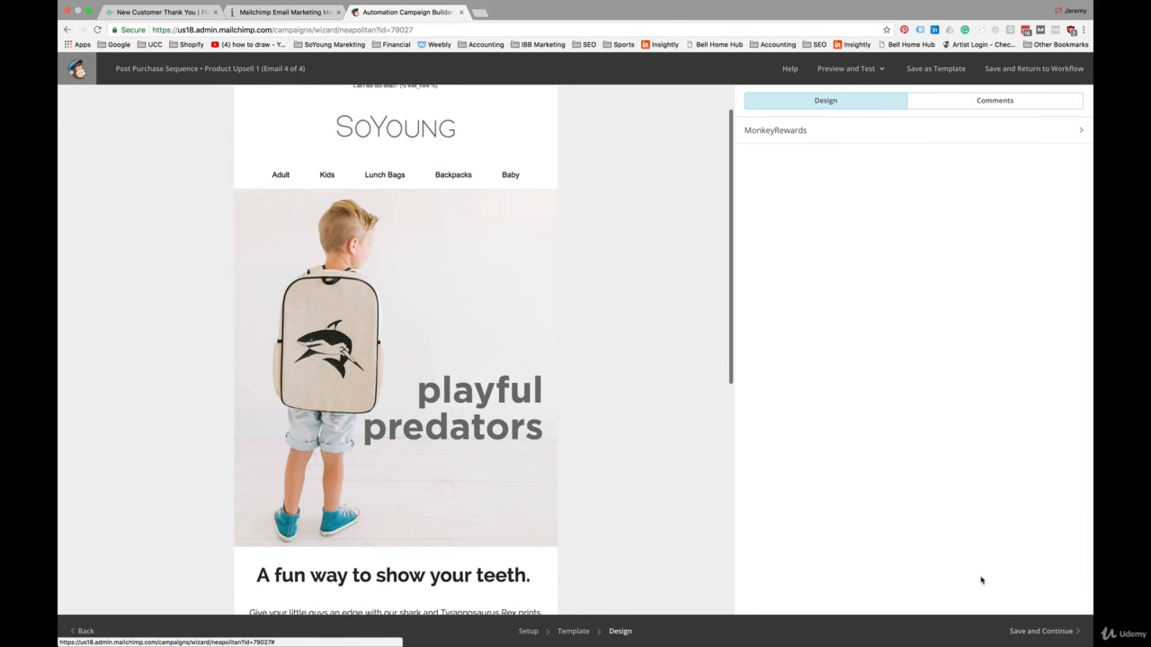
Step: Save the Product Upsell 1 design and enable segmentation for that email based on subscribers matching conditions
{"action": "left_click", "coordinate": [1047, 631]}
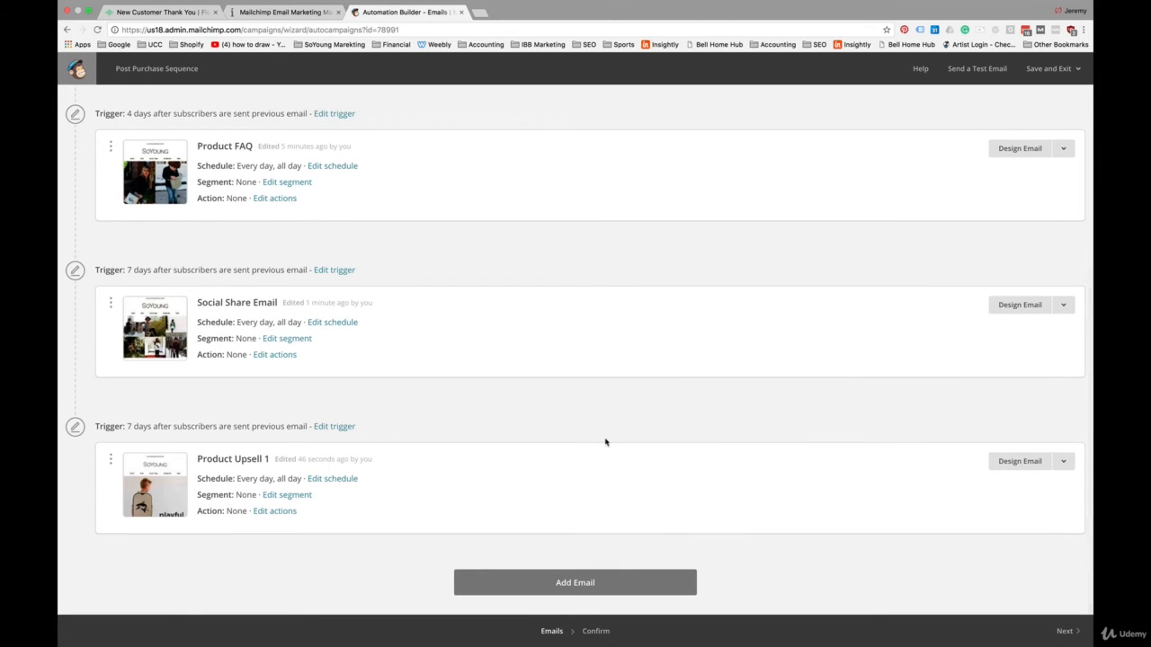
{"action": "left_click", "coordinate": [287, 500]}
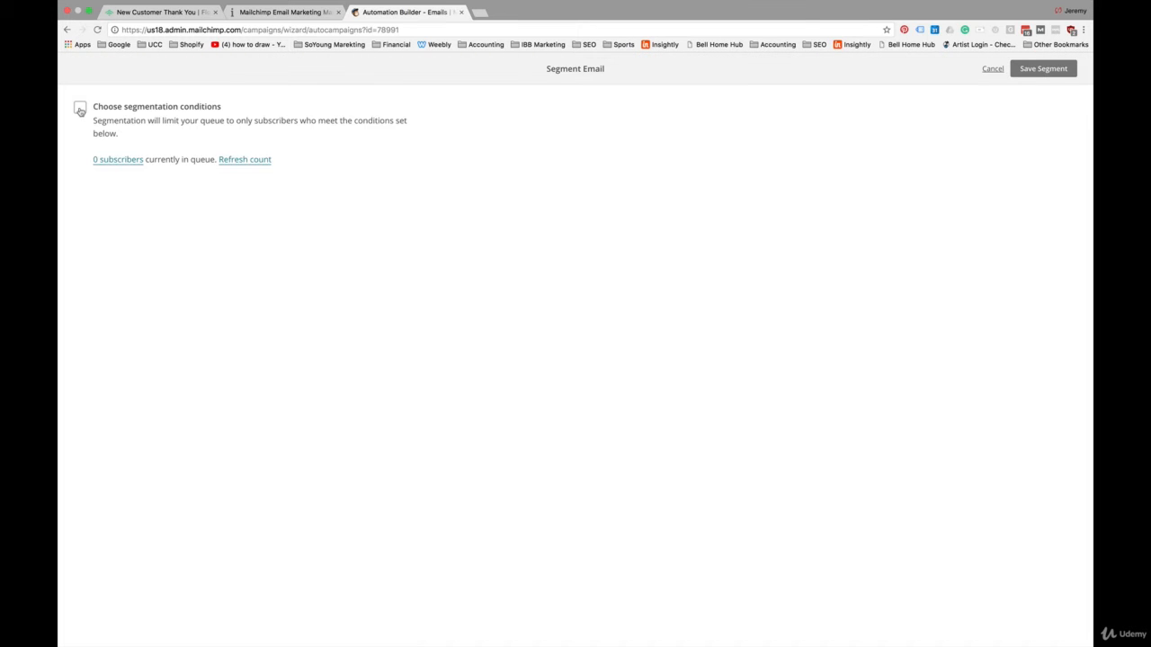
{"action": "left_click", "coordinate": [80, 110]}
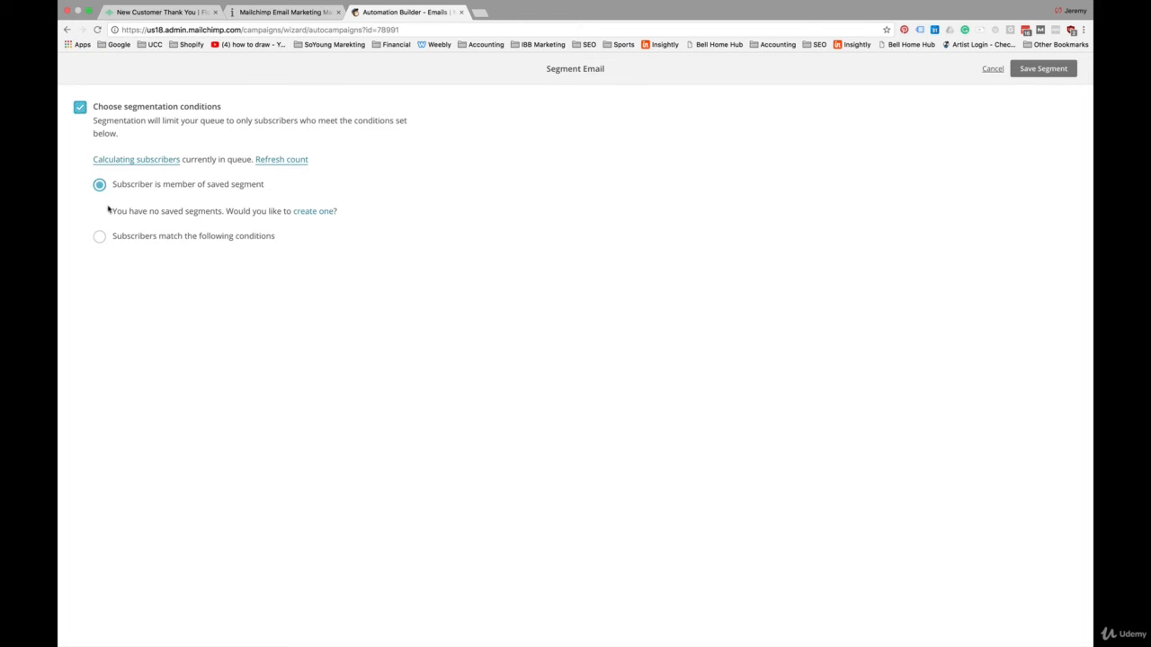
{"action": "left_click", "coordinate": [100, 236]}
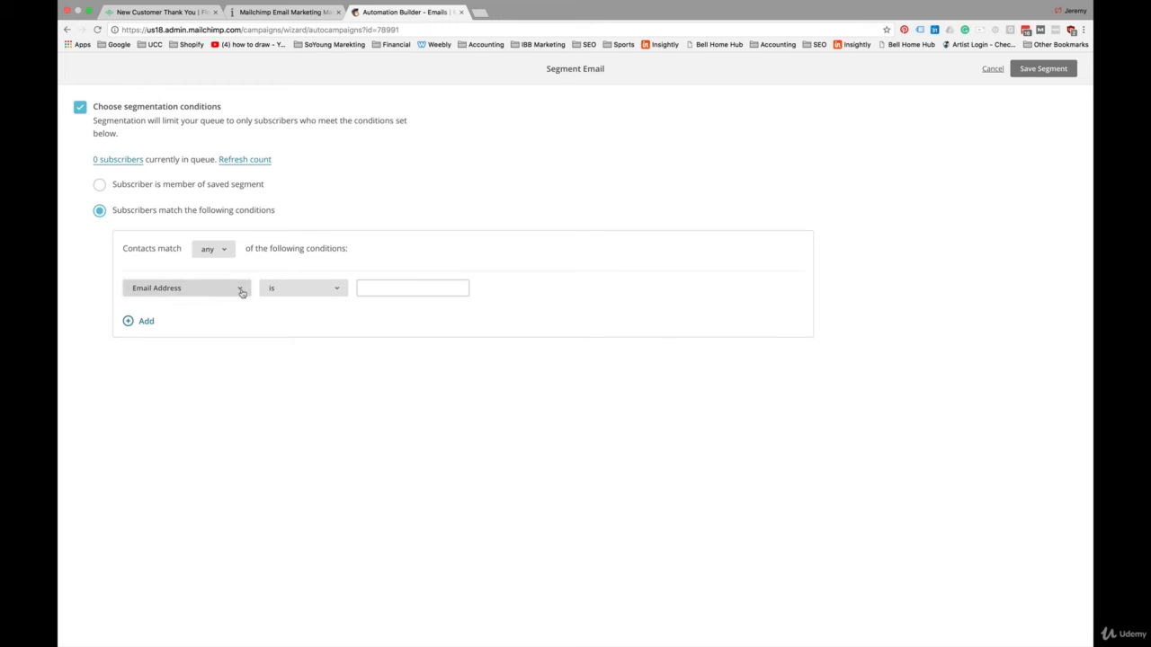
Step: Set the first segment condition to Product Purchased does not contain "shark"
{"action": "left_click", "coordinate": [241, 292]}
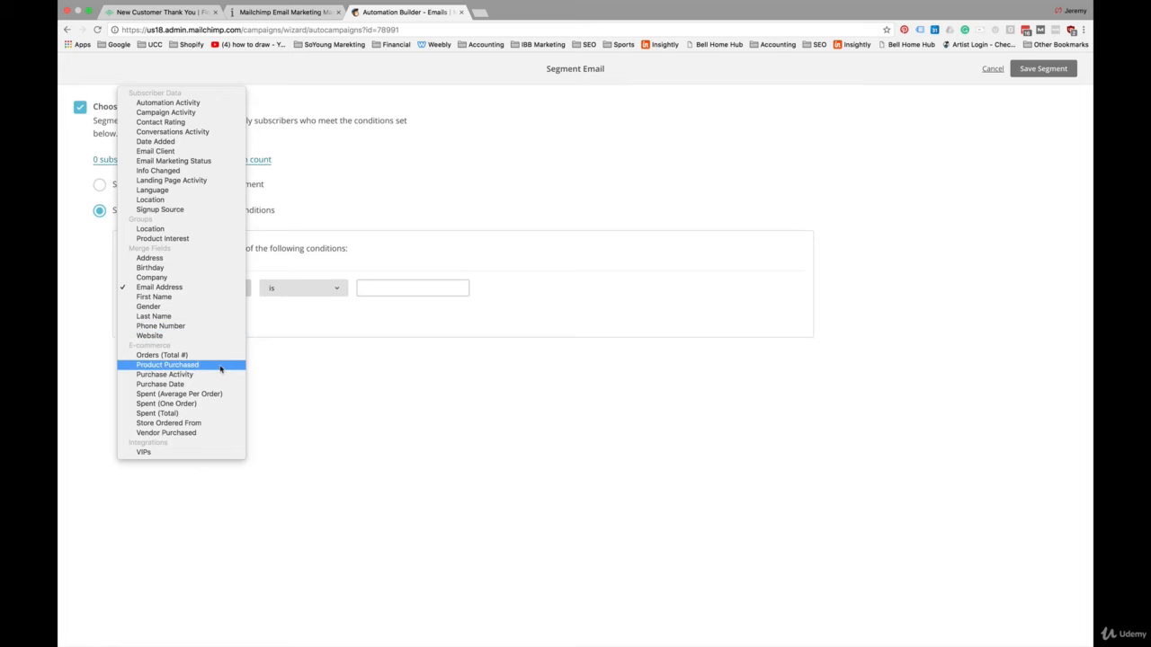
{"action": "left_click", "coordinate": [221, 366]}
{"action": "left_click", "coordinate": [313, 288]}
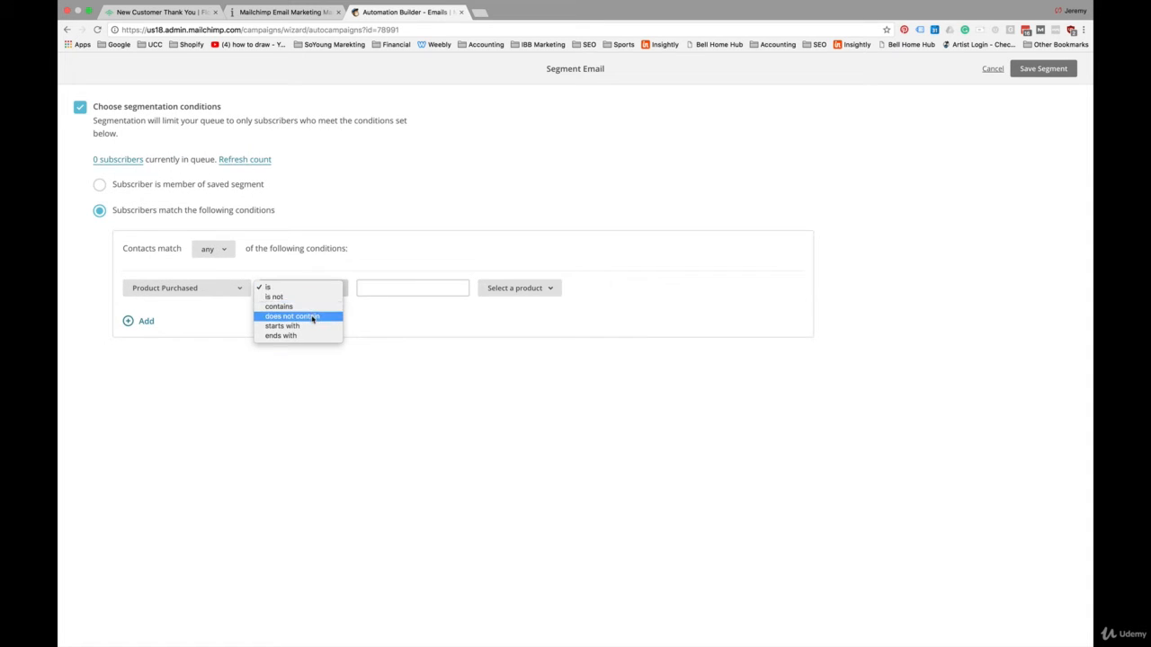
{"action": "left_click", "coordinate": [312, 318]}
{"action": "left_click", "coordinate": [378, 291]}
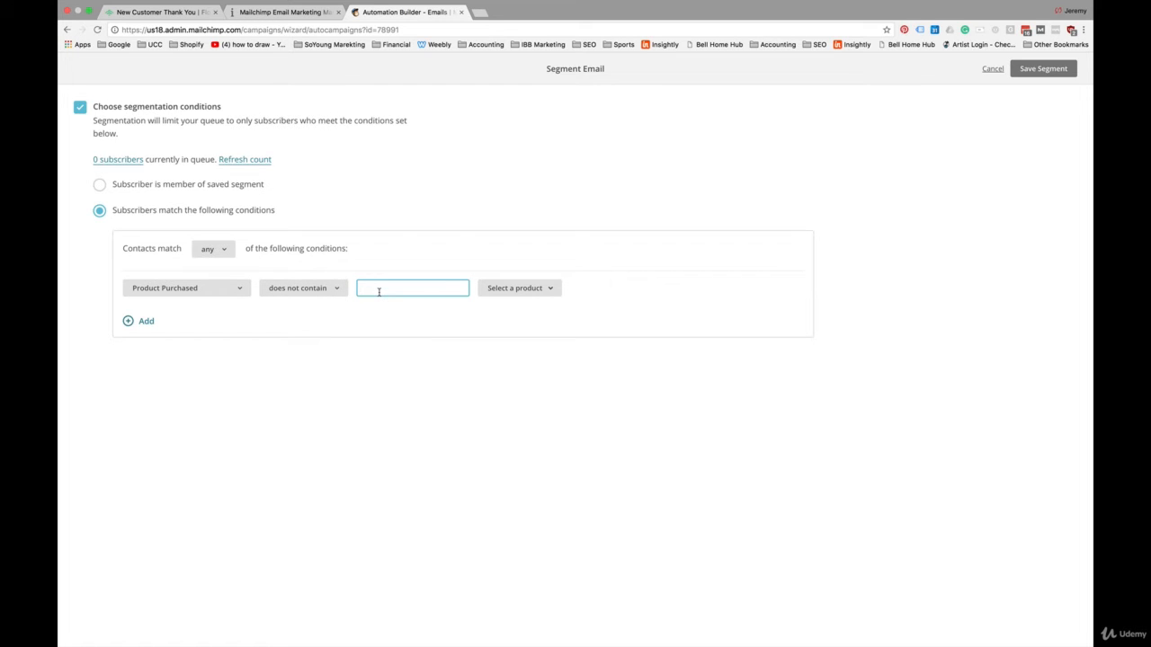
{"action": "type", "text": "sha"}
{"action": "type", "text": "rk"}
{"action": "left_click", "coordinate": [542, 288]}
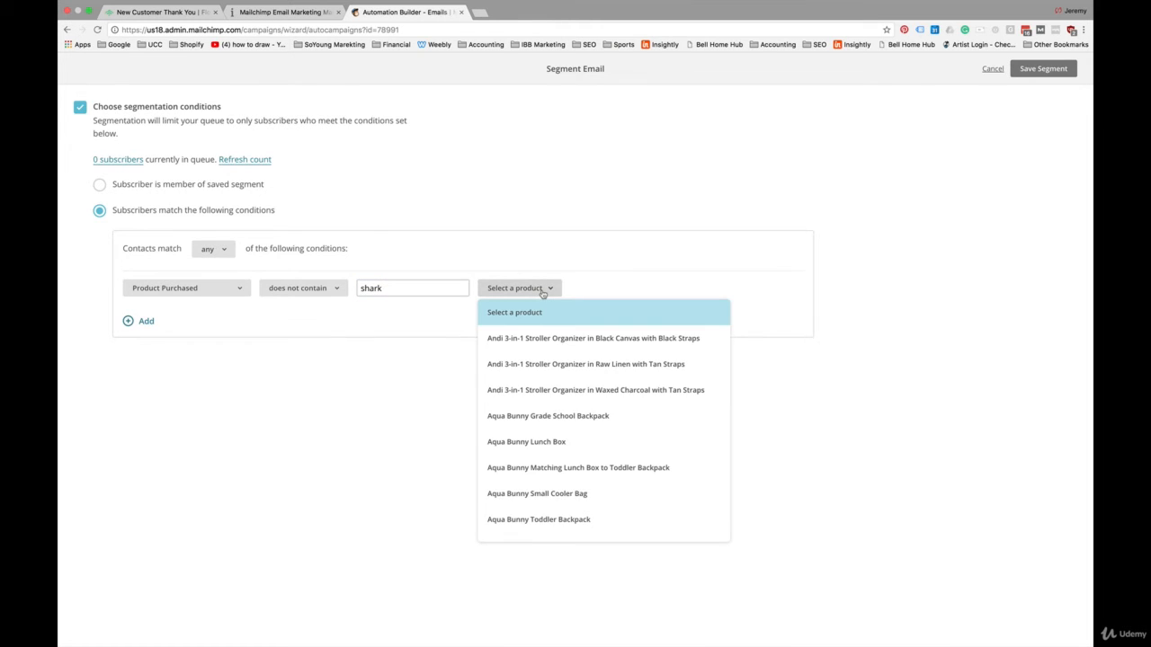
{"action": "left_click", "coordinate": [542, 292]}
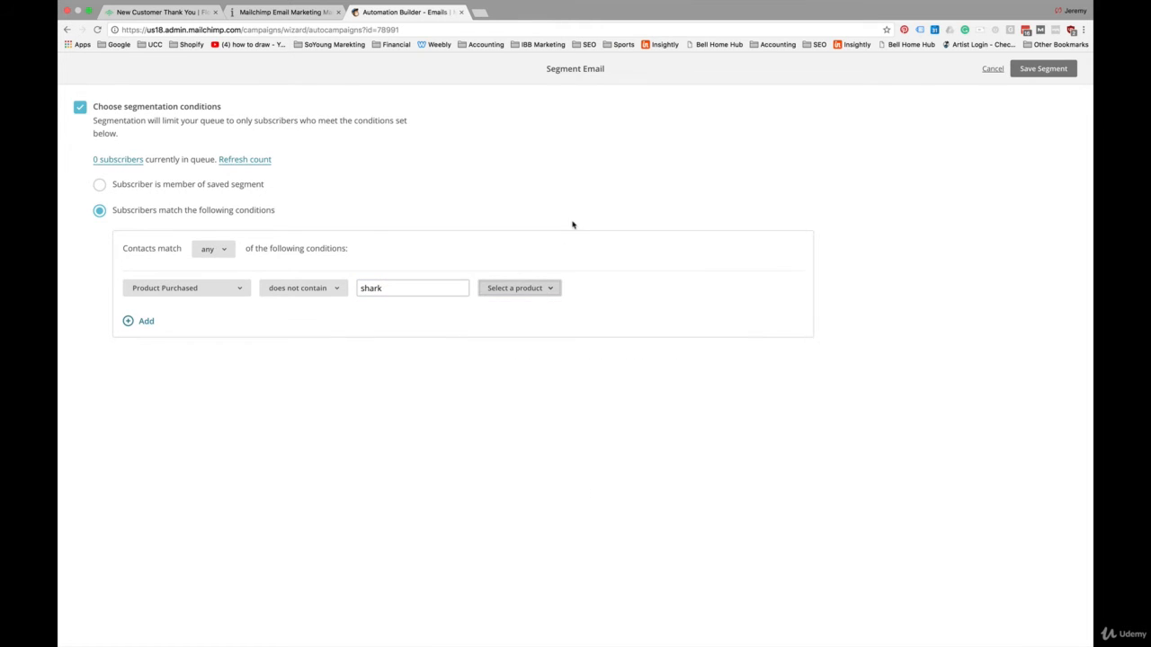
Step: Add a second condition, Product Purchased does not contain "dino", and save the Product Upsell 1 segment
{"action": "left_click", "coordinate": [142, 322]}
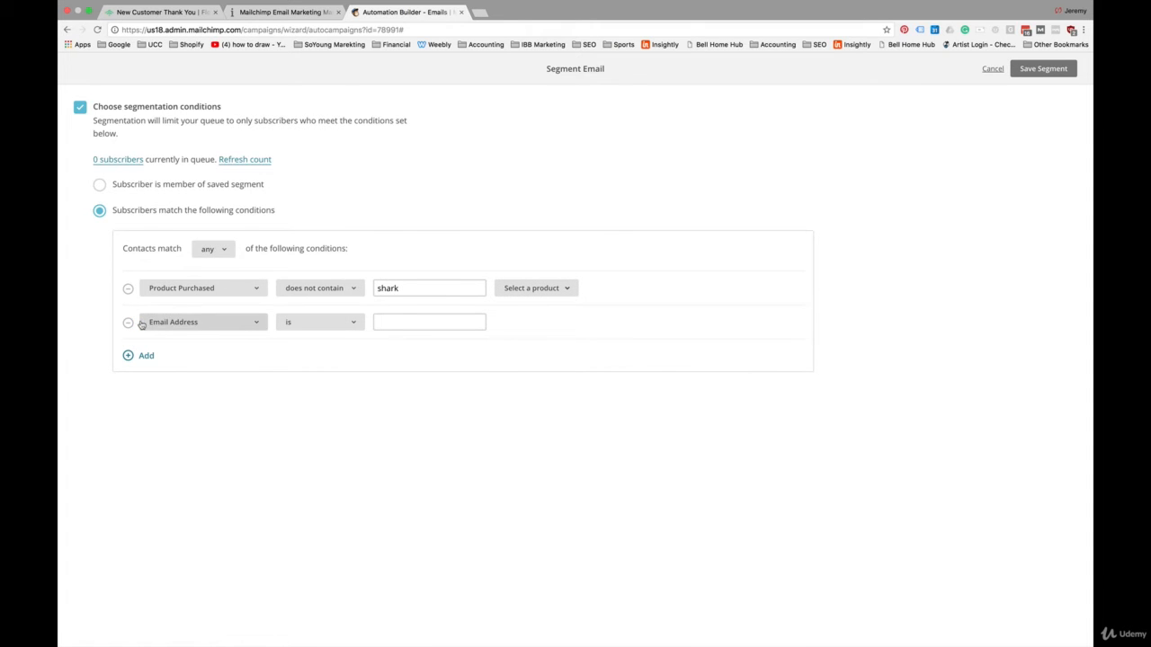
{"action": "left_click", "coordinate": [205, 321]}
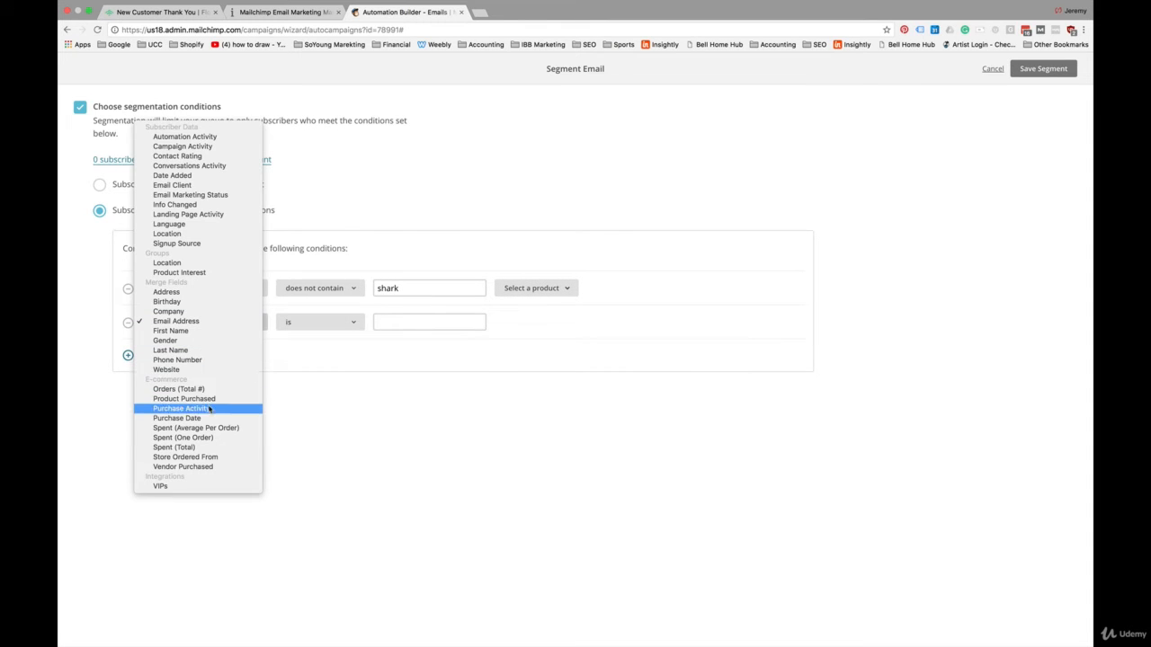
{"action": "left_click", "coordinate": [215, 397]}
{"action": "left_click", "coordinate": [324, 326]}
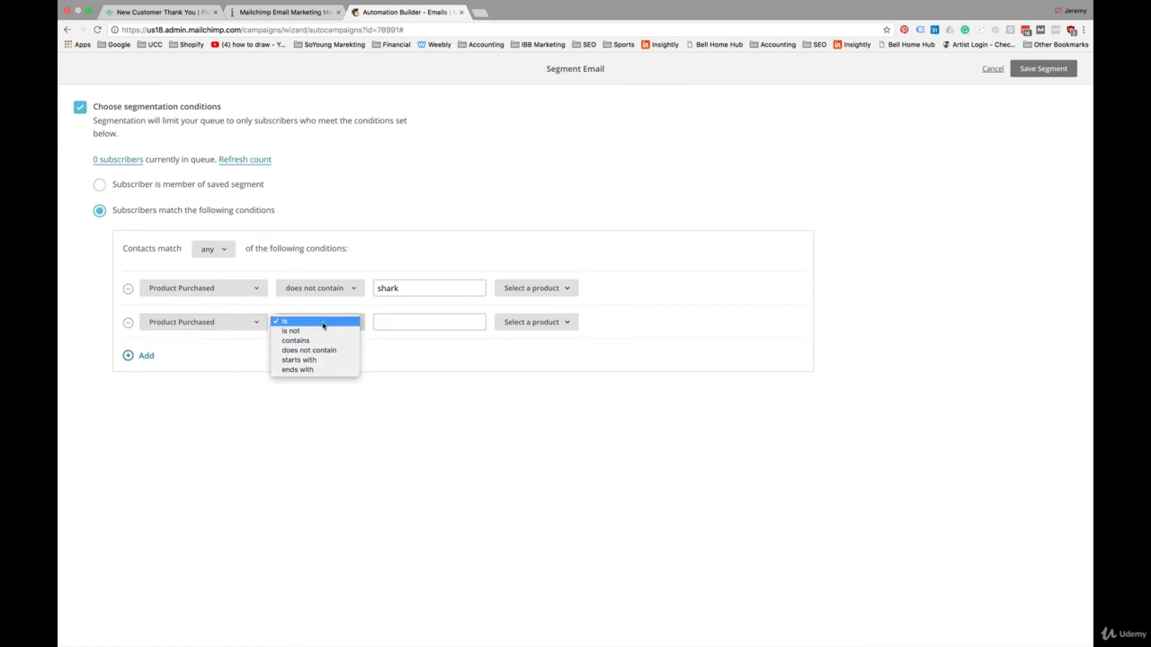
{"action": "left_click", "coordinate": [328, 351]}
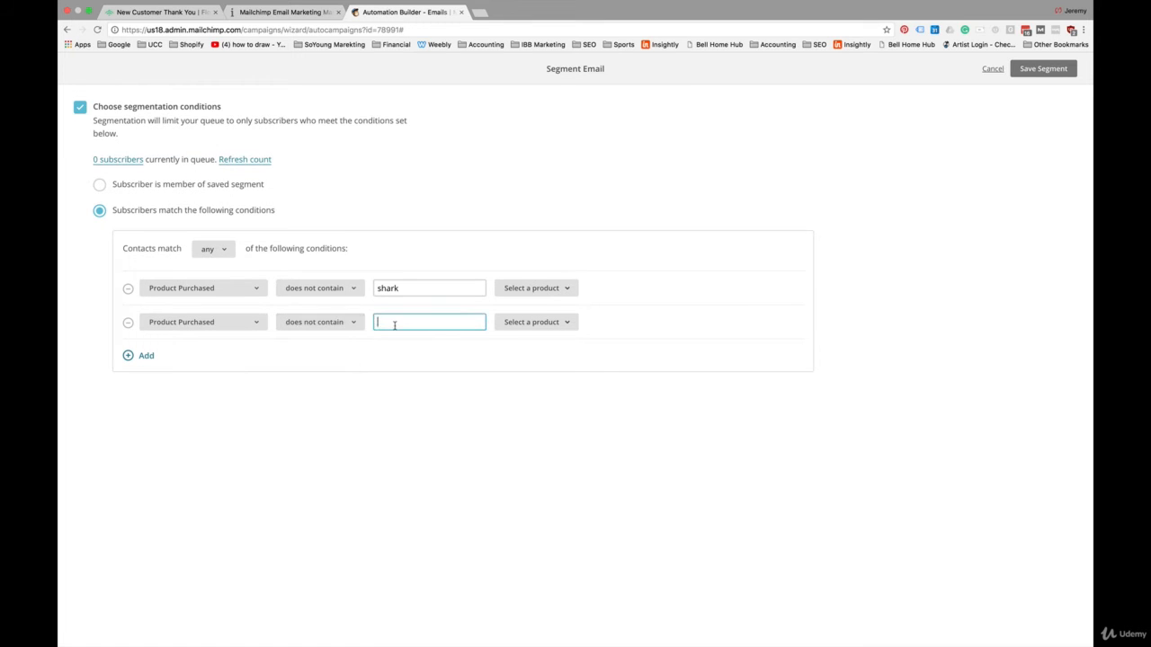
{"action": "type", "text": "dino"}
{"action": "left_click", "coordinate": [469, 363]}
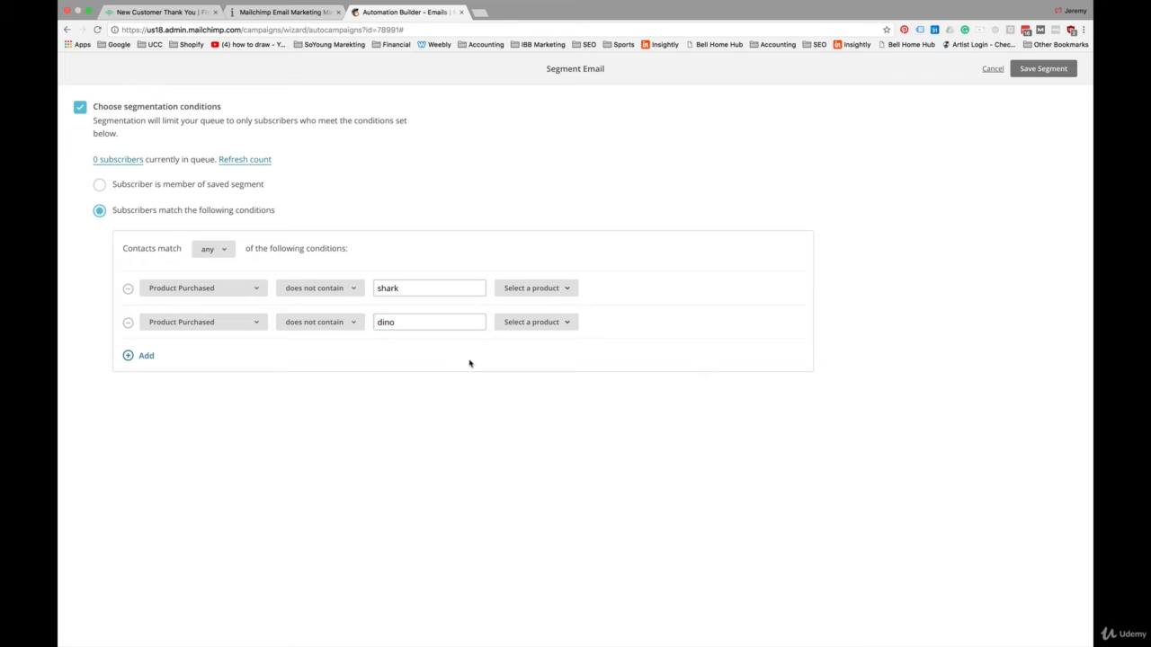
{"action": "left_click", "coordinate": [1035, 70]}
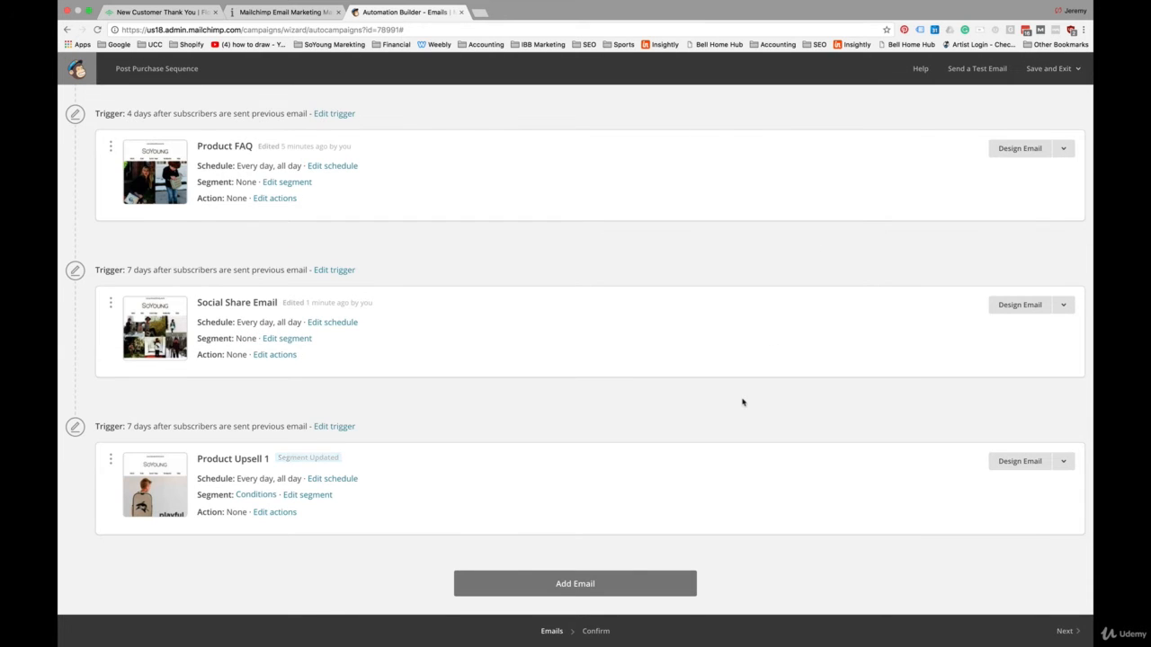
Step: Add a fifth email to the sequence, open it for design and name it "Referral Incentive"
{"action": "left_click", "coordinate": [589, 583]}
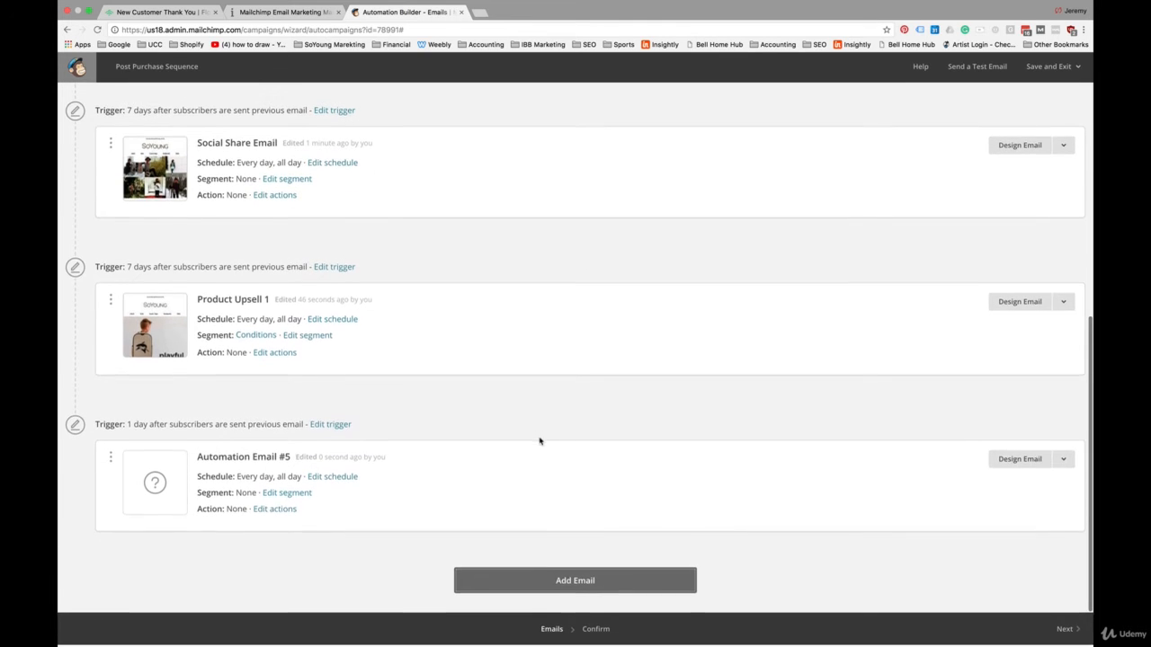
{"action": "left_click", "coordinate": [1019, 459]}
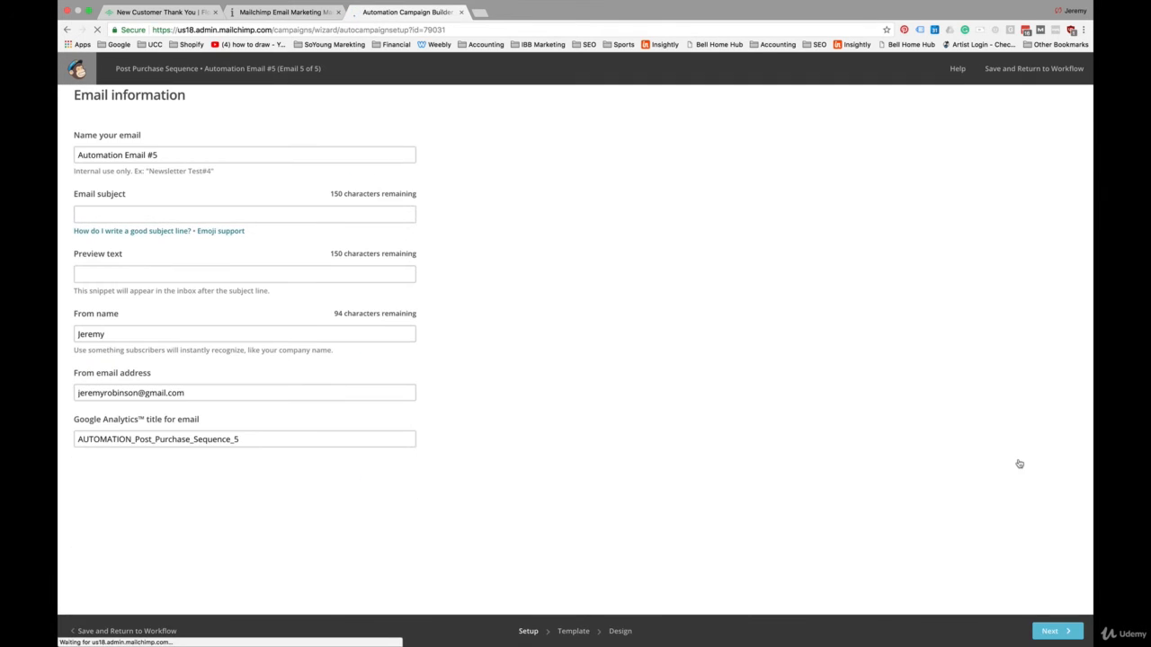
{"action": "triple_click", "coordinate": [180, 156]}
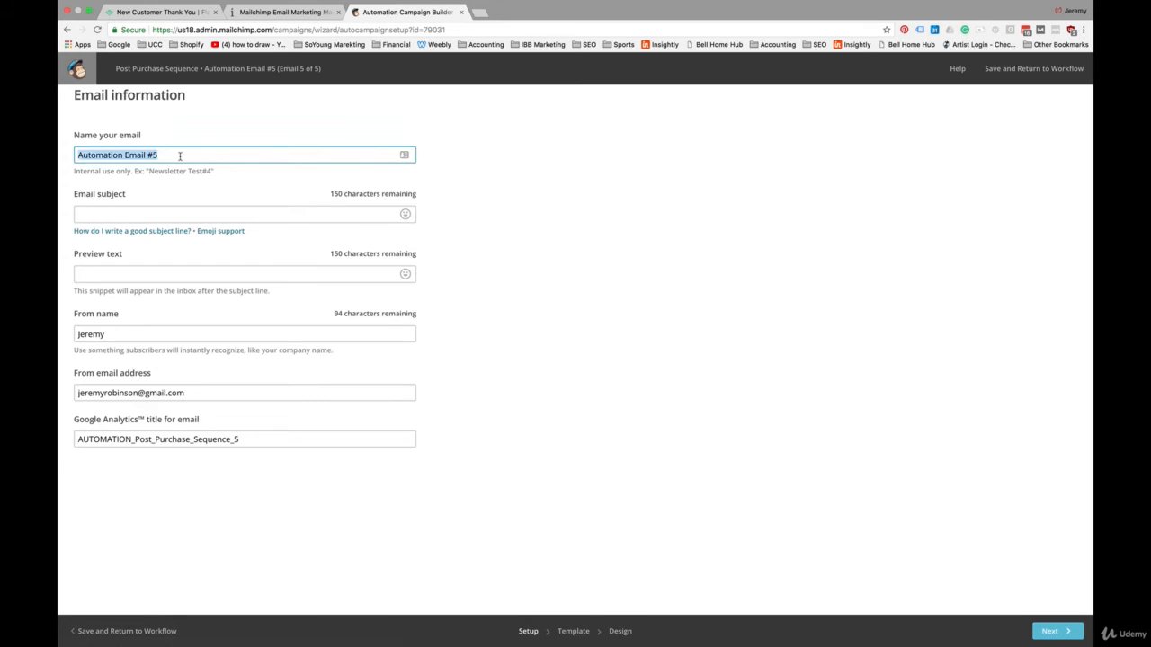
{"action": "type", "text": "Referra"}
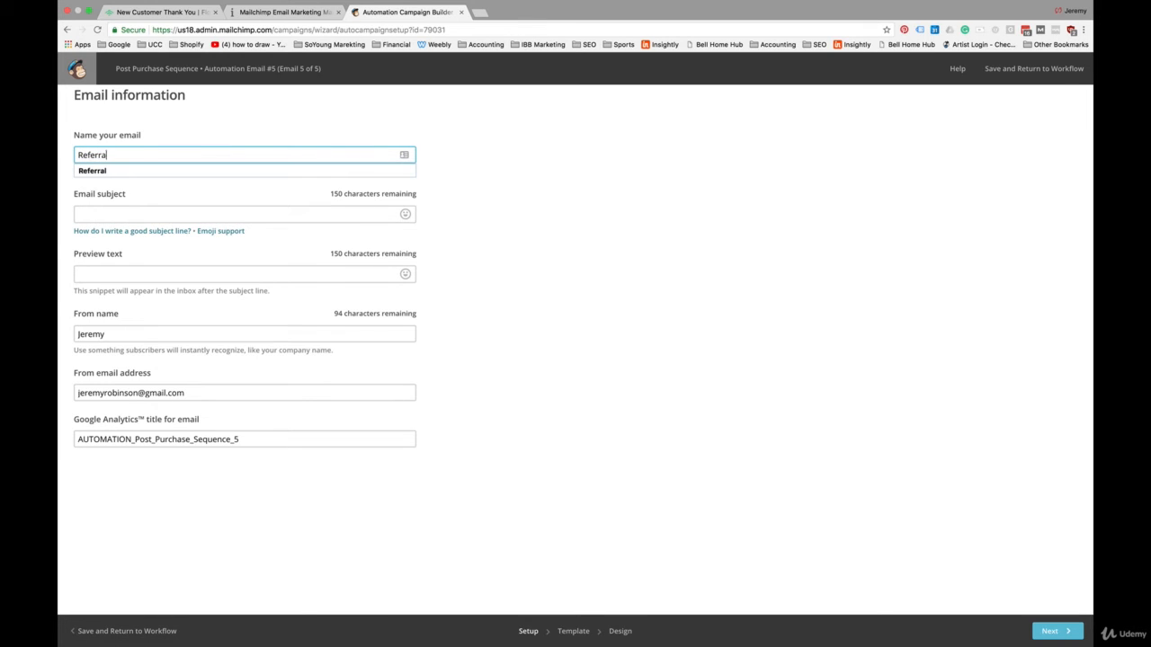
{"action": "type", "text": "l Incentiv"}
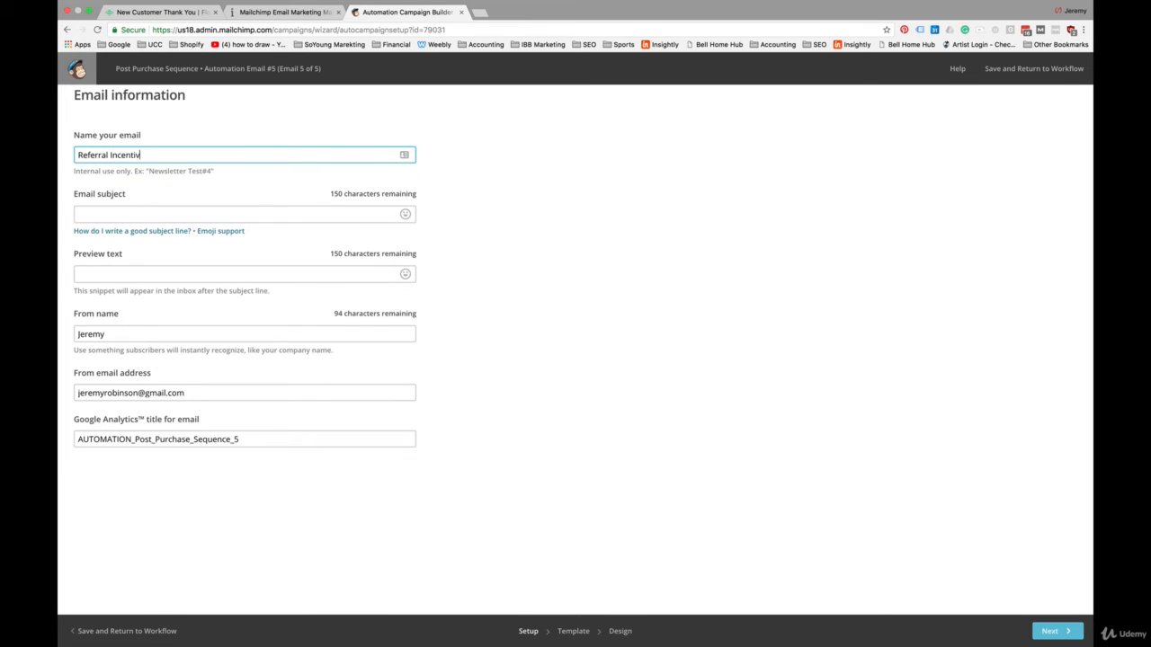
{"action": "type", "text": "e"}
Step: Set the subject to "SoYoung in your 'hood", preview text to "Recommend a retailer in your area to receive free goodies" and from name to "SoYoung"
{"action": "left_click", "coordinate": [176, 214]}
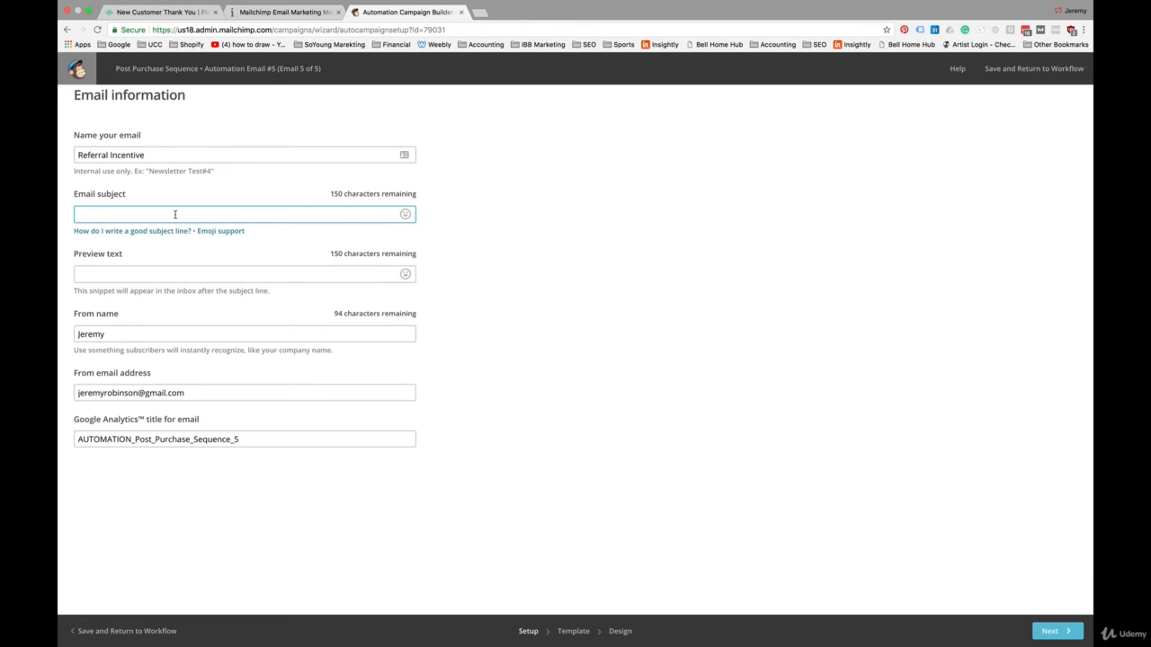
{"action": "type", "text": "SoYoung in your 'hood"}
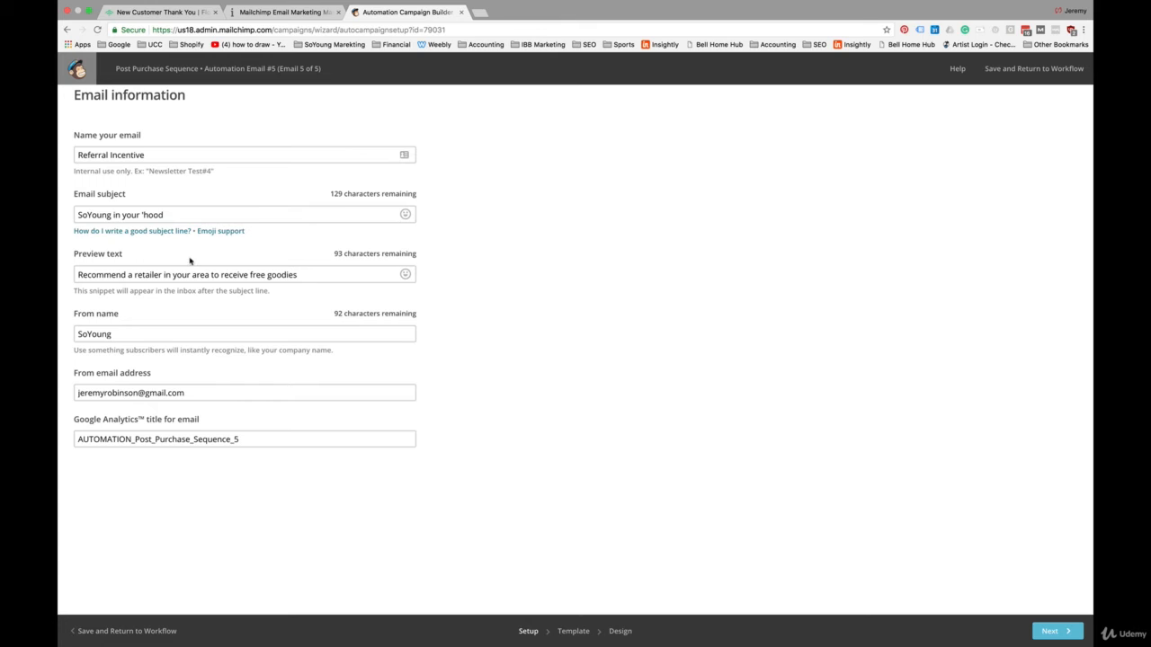
{"action": "left_click", "coordinate": [311, 312]}
{"action": "left_click", "coordinate": [462, 376]}
{"action": "left_click", "coordinate": [345, 277]}
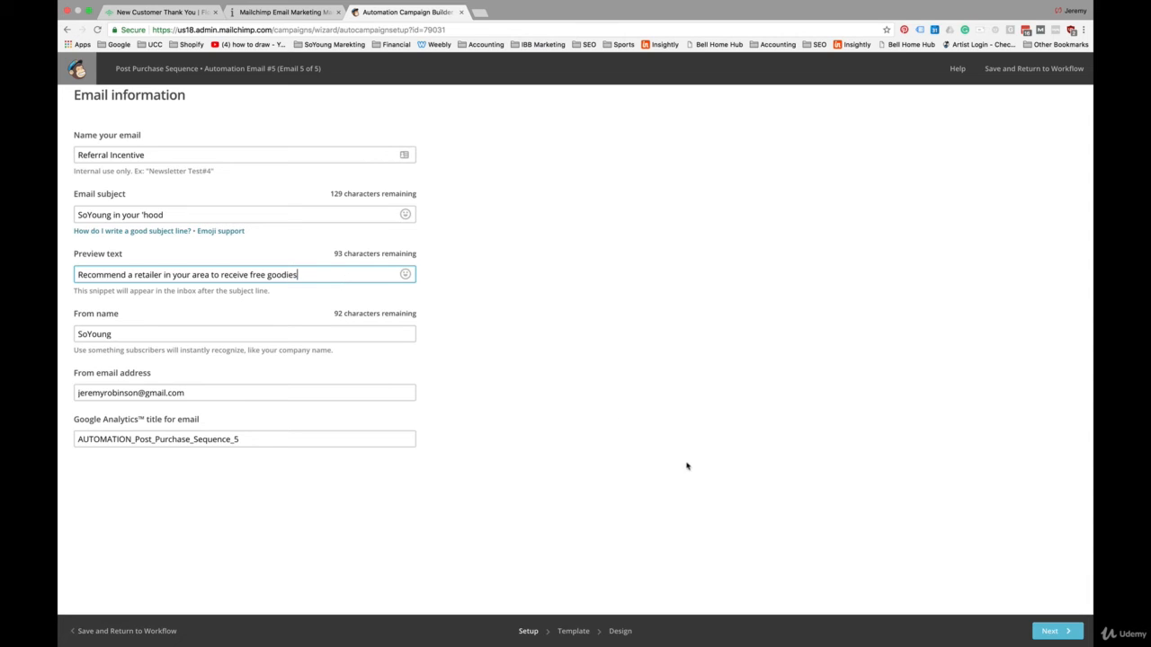
Step: Apply the saved "Recommend a Local Retailer to Earn Rewards" template to the Referral Incentive email, check its content and save the design
{"action": "left_click", "coordinate": [1052, 632]}
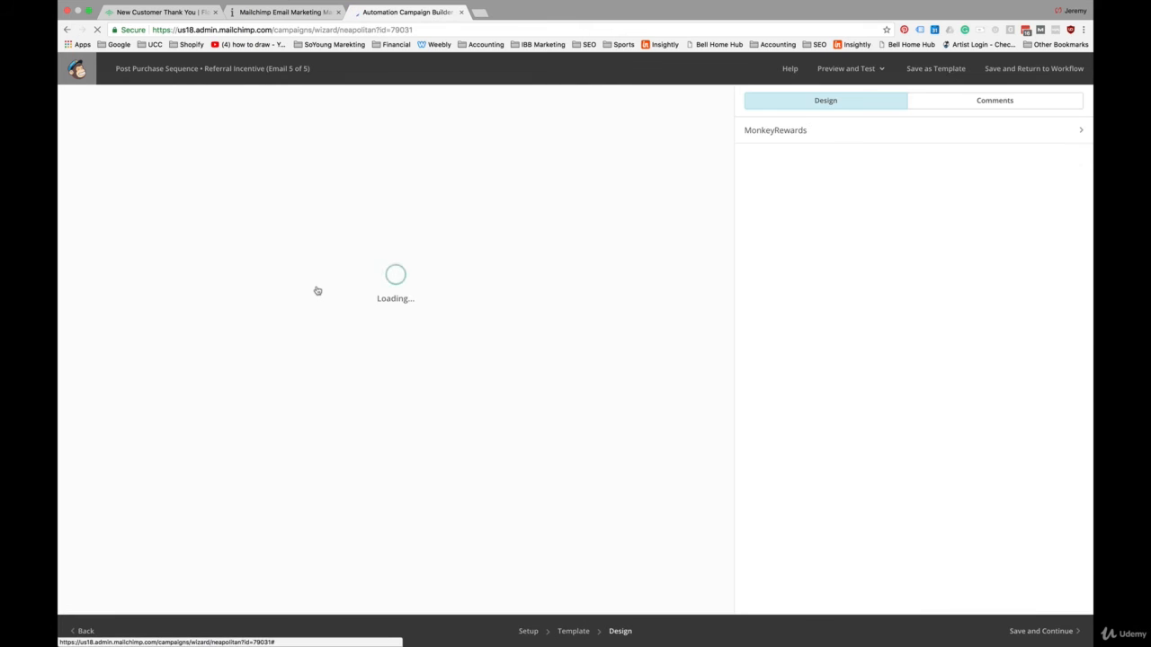
{"action": "scroll", "coordinate": [310, 422], "scroll_direction": "down", "scroll_amount": 3}
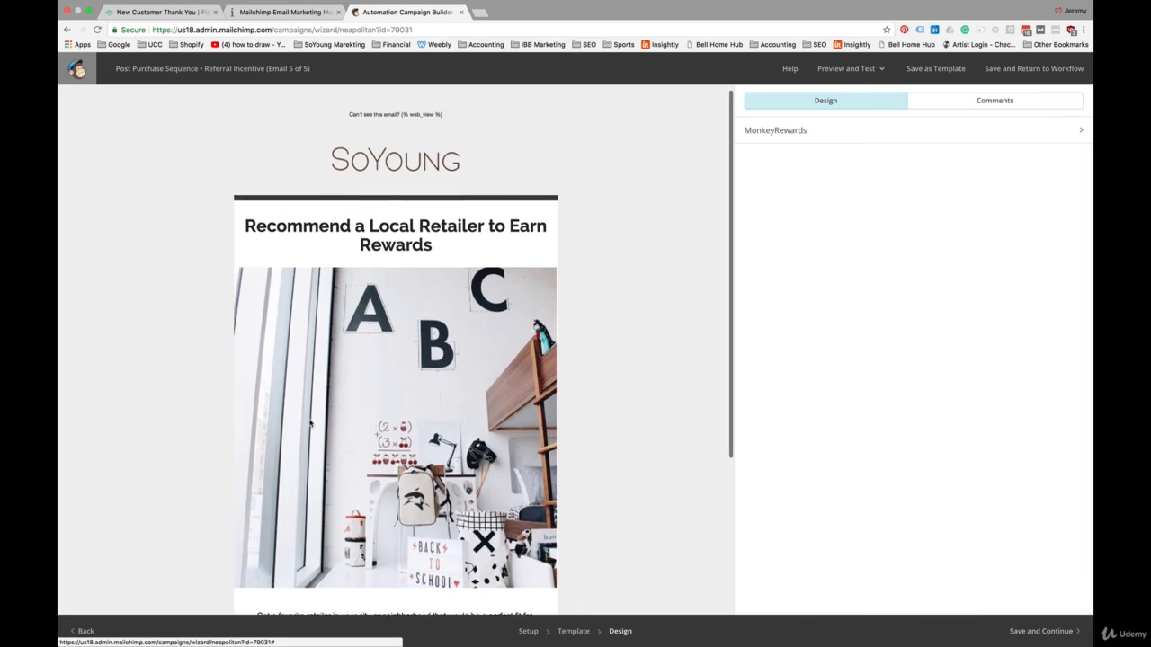
{"action": "scroll", "coordinate": [310, 422], "scroll_direction": "down", "scroll_amount": 5}
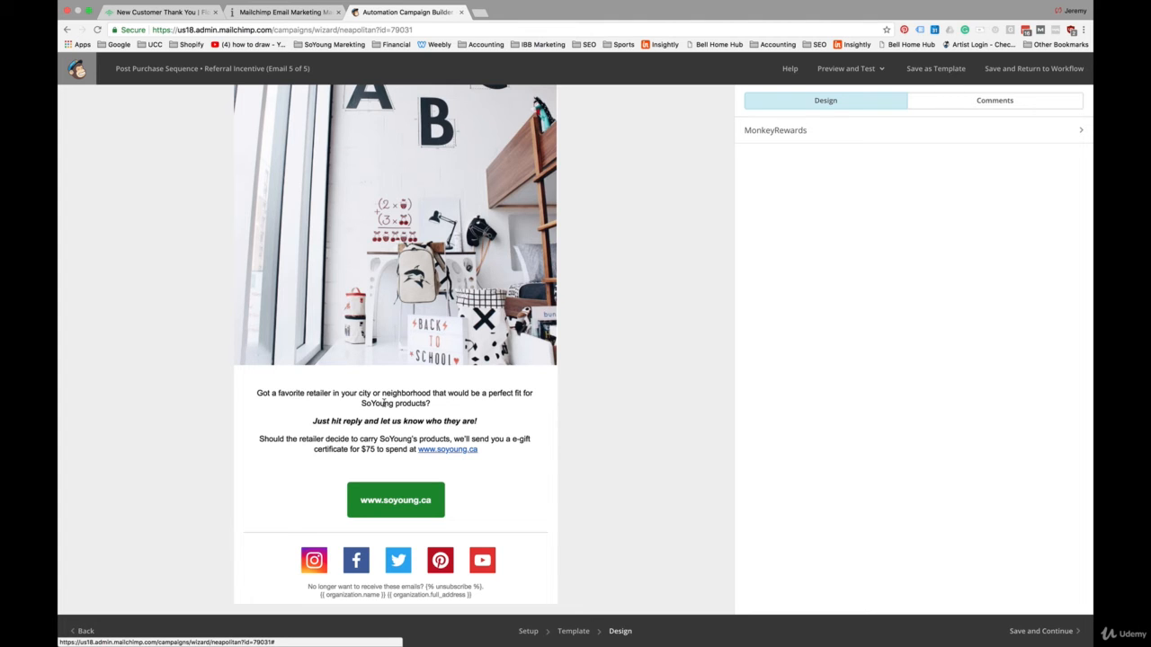
{"action": "scroll", "coordinate": [384, 404], "scroll_direction": "up", "scroll_amount": 3}
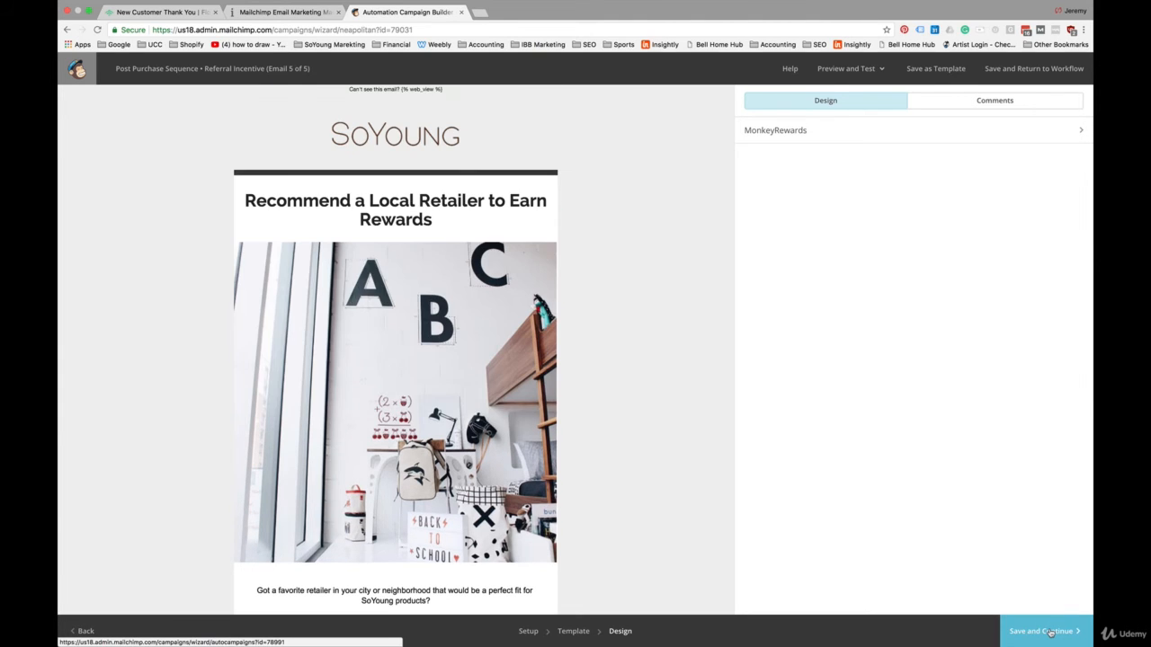
{"action": "left_click", "coordinate": [1048, 631]}
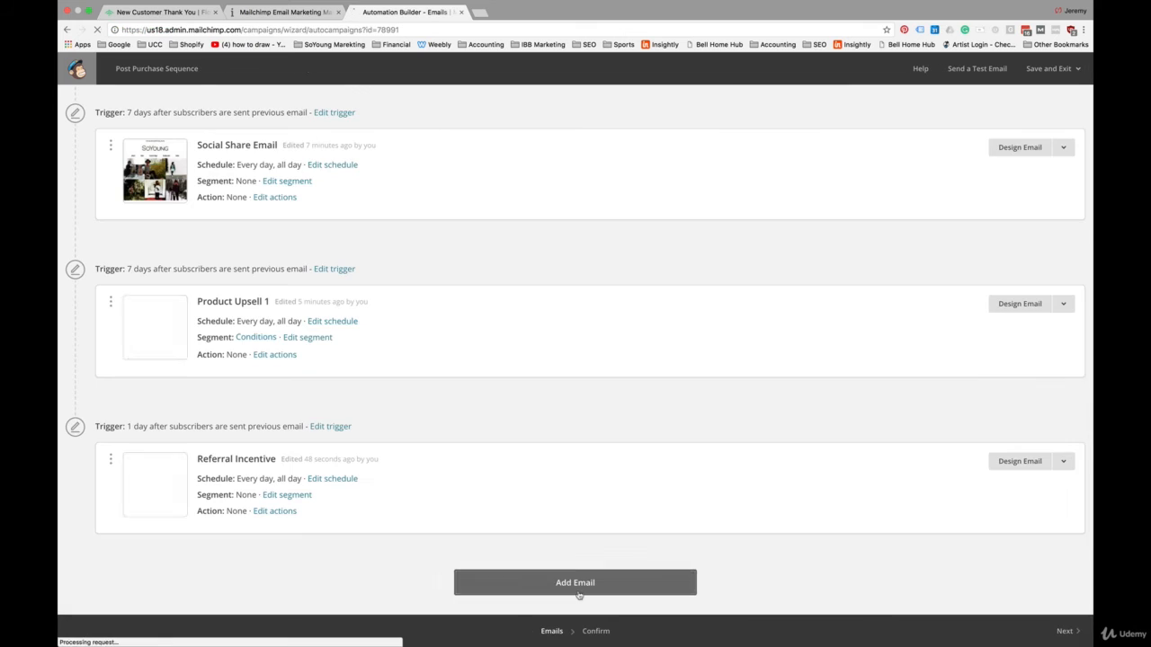
Step: Add a sixth email to the sequence and set the Referral Incentive trigger to 7 days after the previous email
{"action": "scroll", "coordinate": [506, 490], "scroll_direction": "down", "scroll_amount": 3}
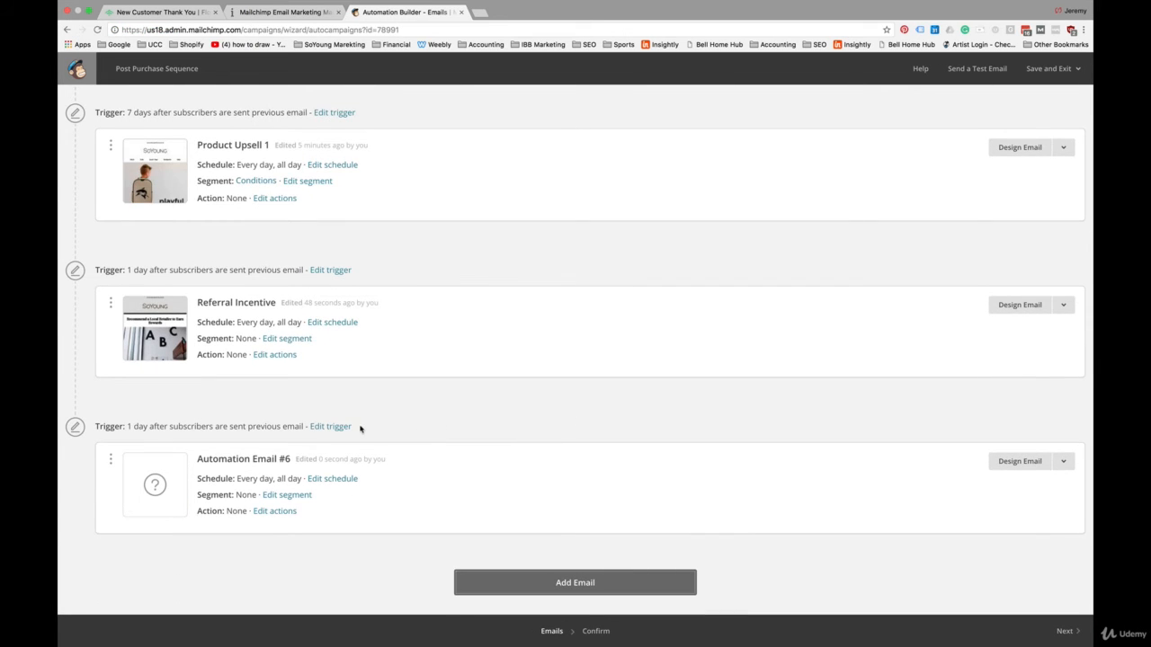
{"action": "left_click", "coordinate": [329, 271]}
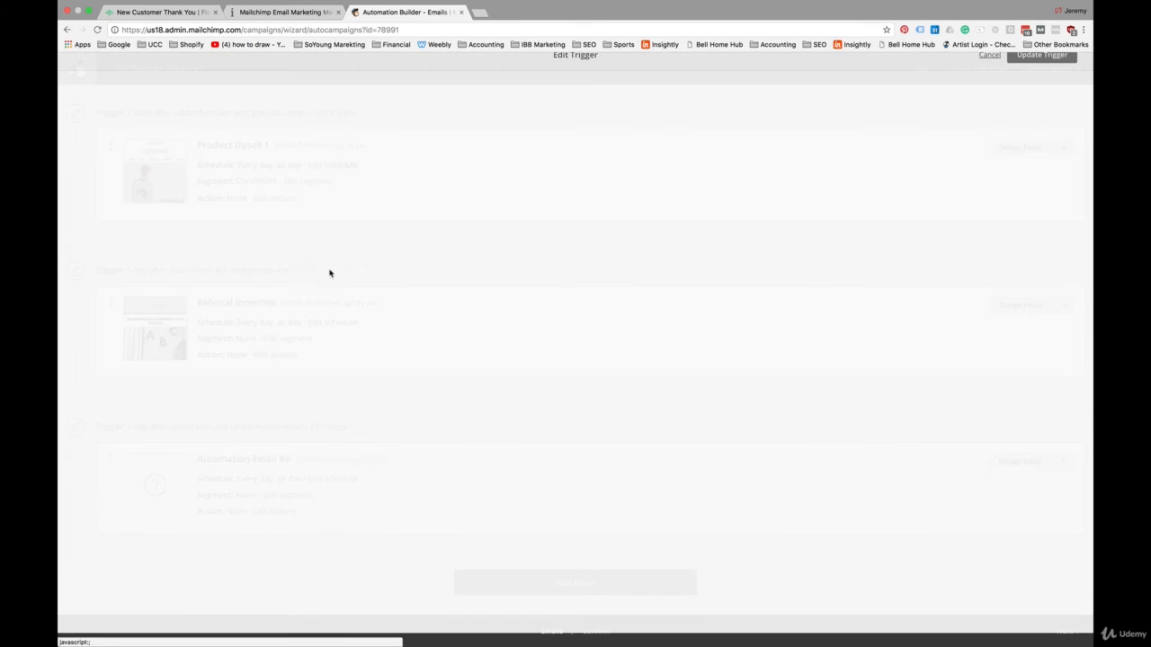
{"action": "left_click", "coordinate": [141, 214]}
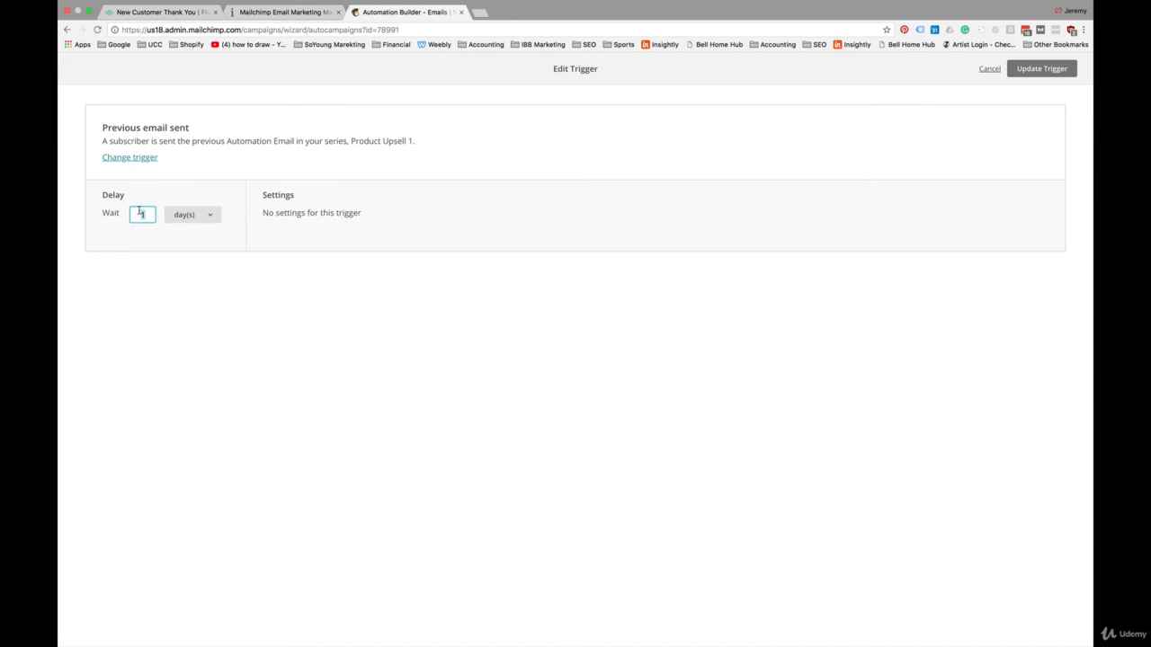
{"action": "type", "text": "7"}
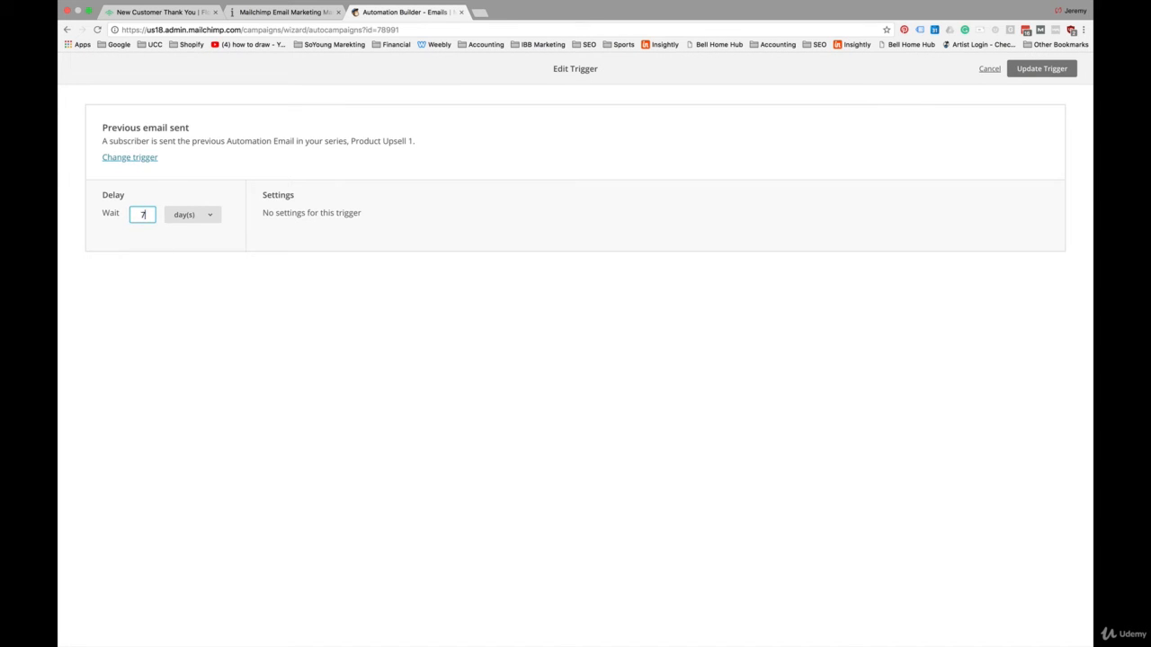
{"action": "left_click", "coordinate": [1038, 69]}
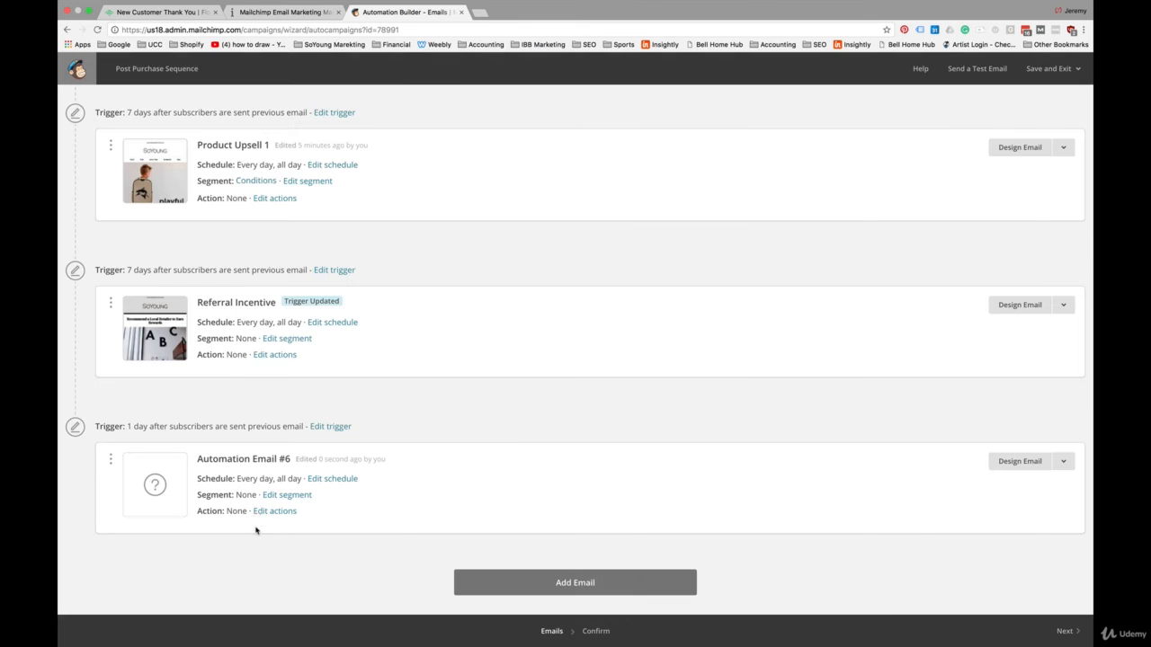
Step: Set the sixth email's trigger delay to 7 days after the Referral Incentive email is sent
{"action": "left_click", "coordinate": [332, 426]}
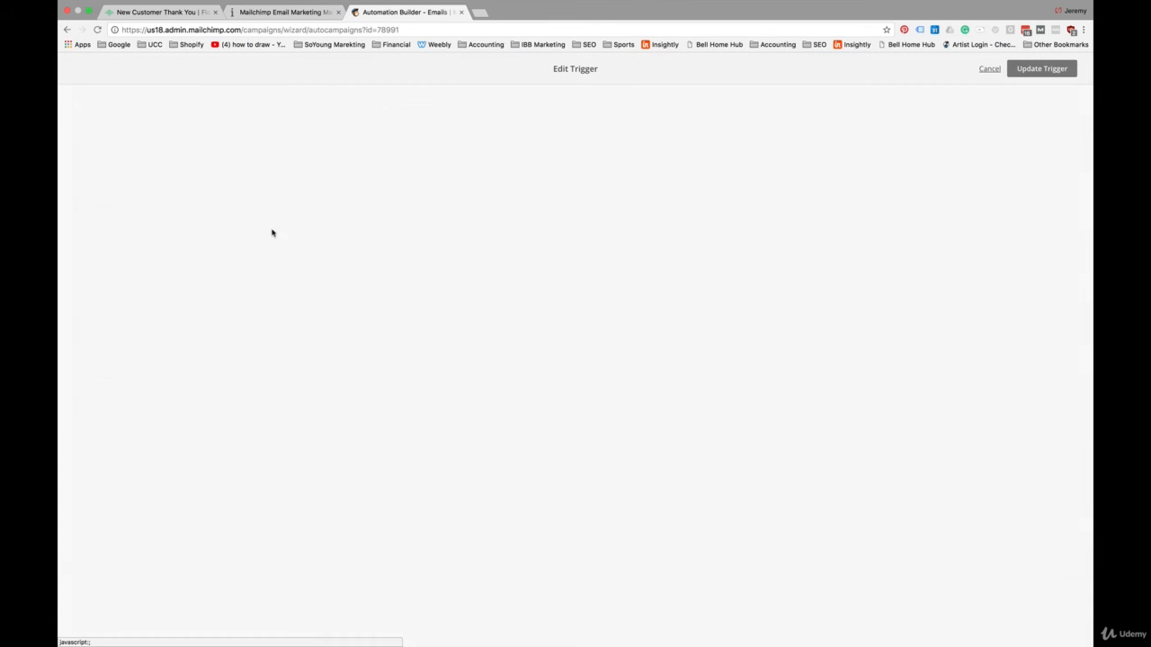
{"action": "double_click", "coordinate": [136, 209]}
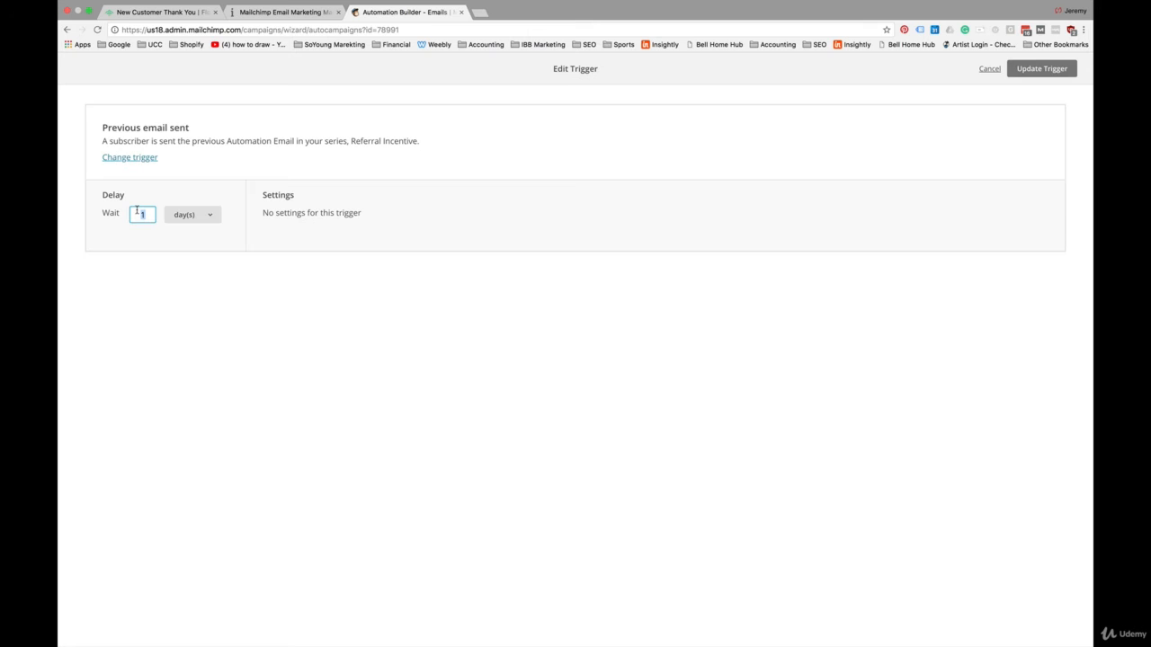
{"action": "type", "text": "7"}
{"action": "left_click", "coordinate": [1049, 67]}
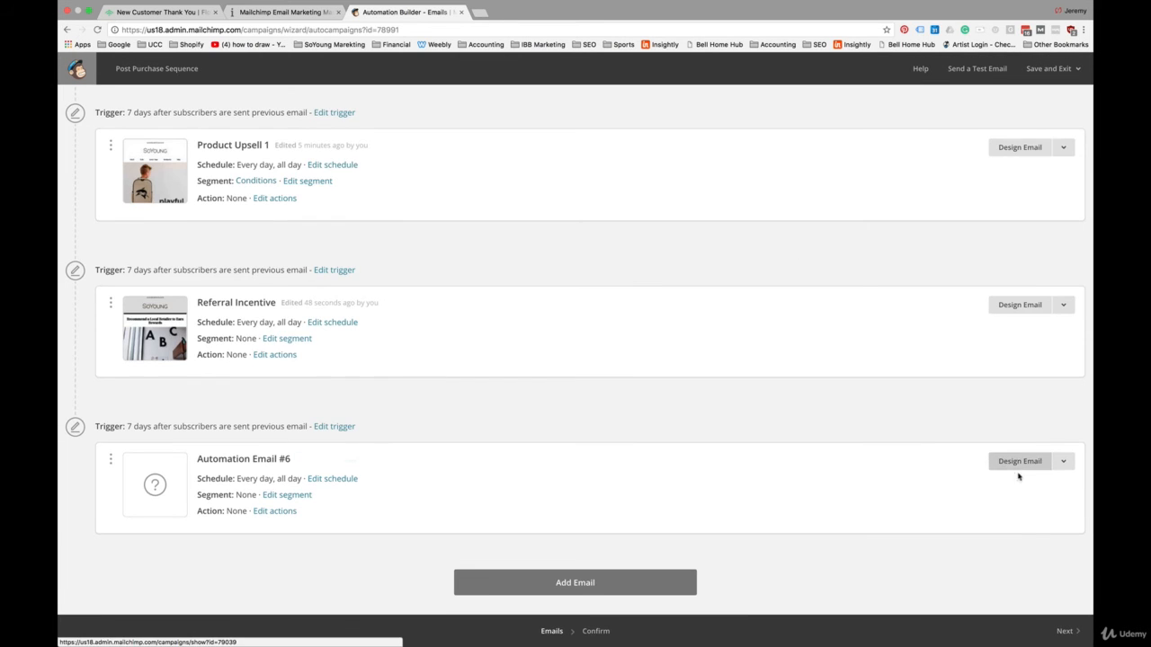
Step: Open the sixth automation email for design and name it "Product Upsell"
{"action": "left_click", "coordinate": [1019, 463]}
{"action": "triple_click", "coordinate": [198, 154]}
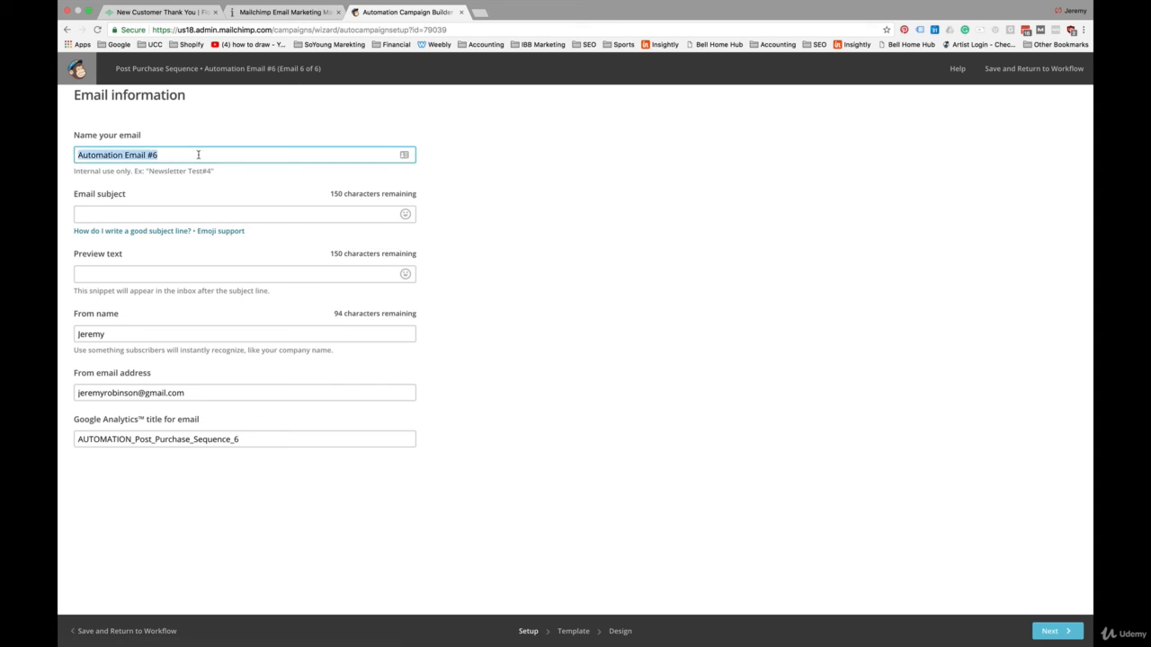
{"action": "type", "text": "Product "}
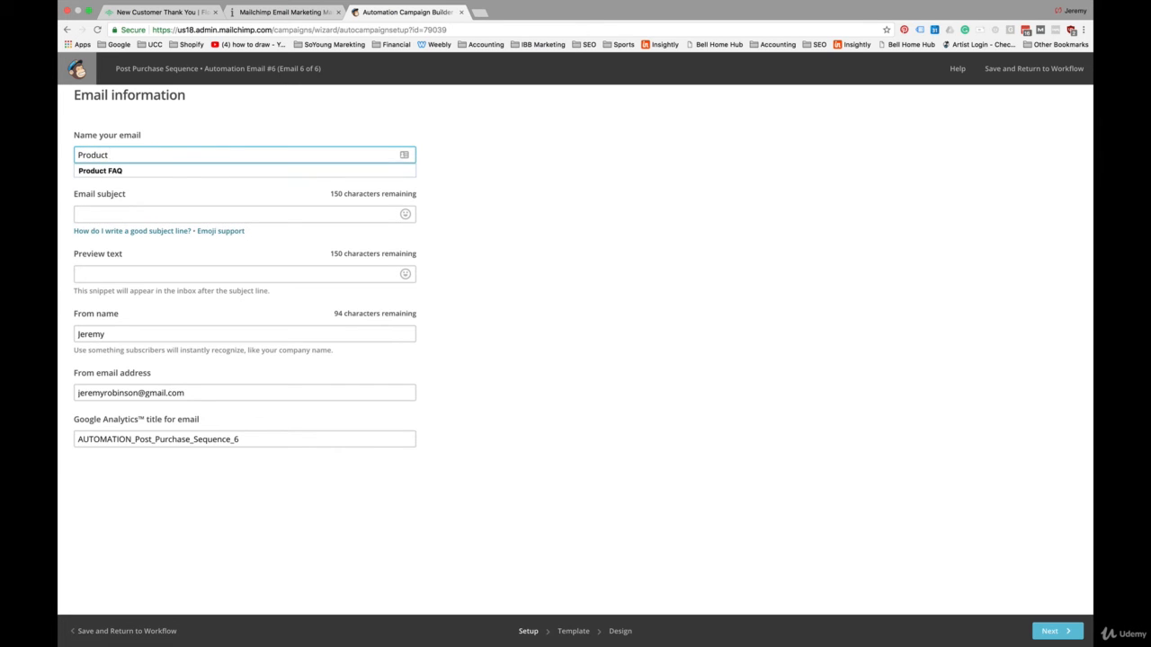
{"action": "type", "text": "Upsell"}
Step: Set the subject to "Do you speak Kawaii?", the preview text to "Check out our latest collaboration" and the from name to "SoYoung"
{"action": "left_click", "coordinate": [157, 217]}
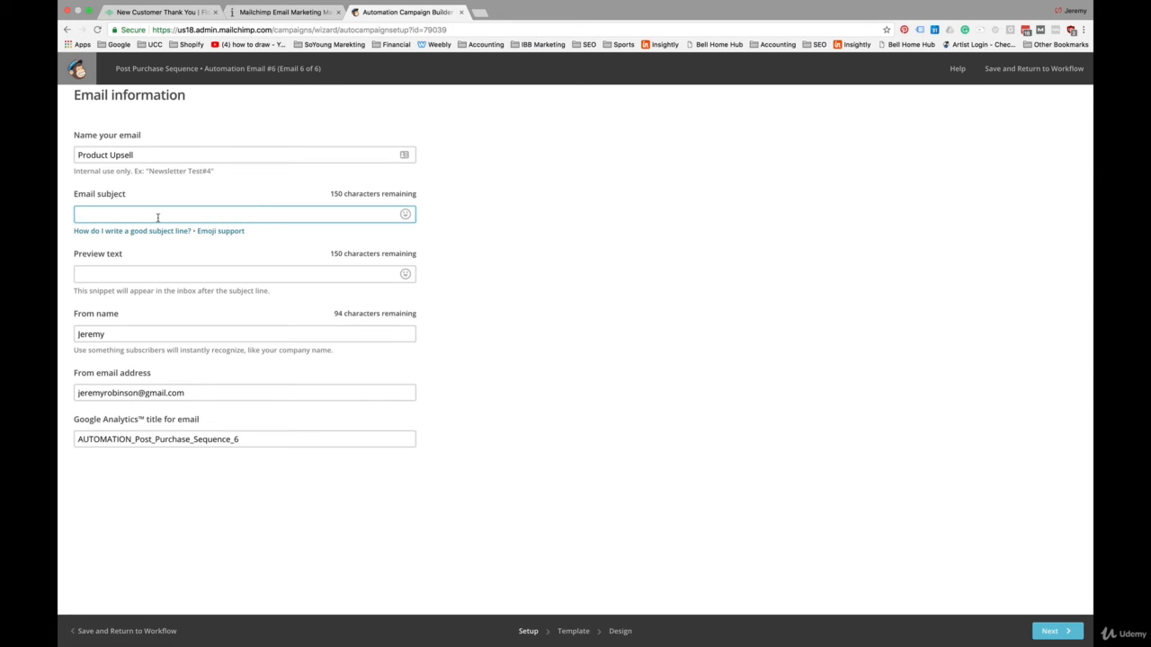
{"action": "type", "text": "Do you speak Kawaii?"}
{"action": "triple_click", "coordinate": [147, 216]}
{"action": "left_click", "coordinate": [150, 216]}
{"action": "double_click", "coordinate": [150, 216]}
{"action": "left_click", "coordinate": [175, 215]}
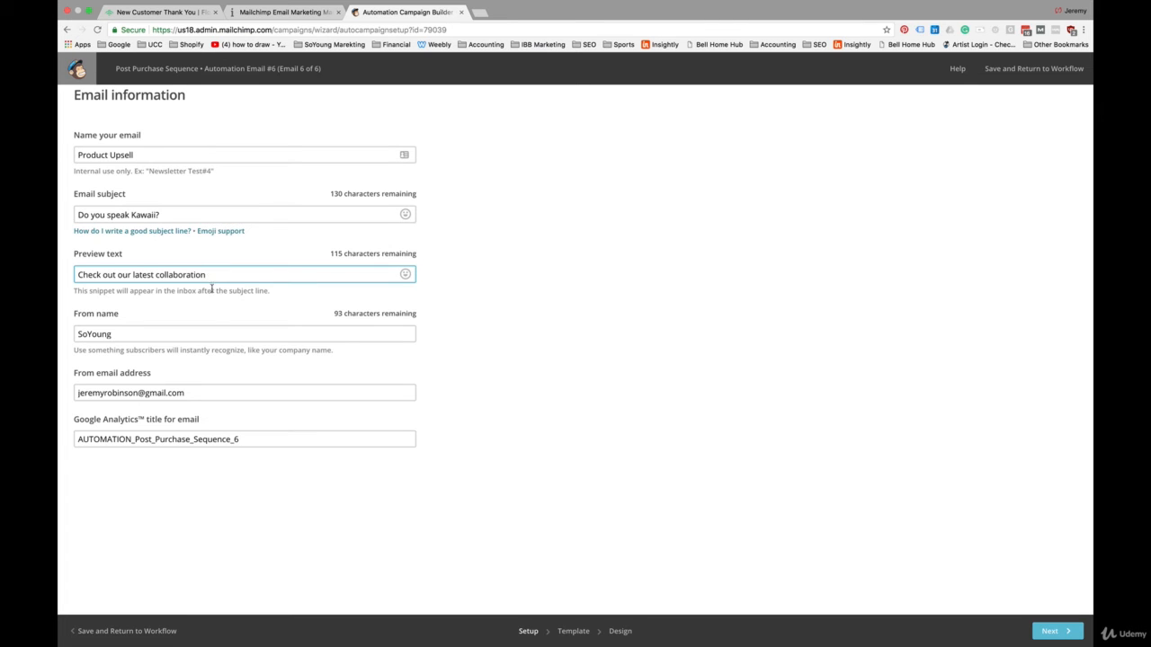
Step: Apply the saved "Cool Kawaii" Pixopop collection template to the Product Upsell email
{"action": "left_click", "coordinate": [1059, 632]}
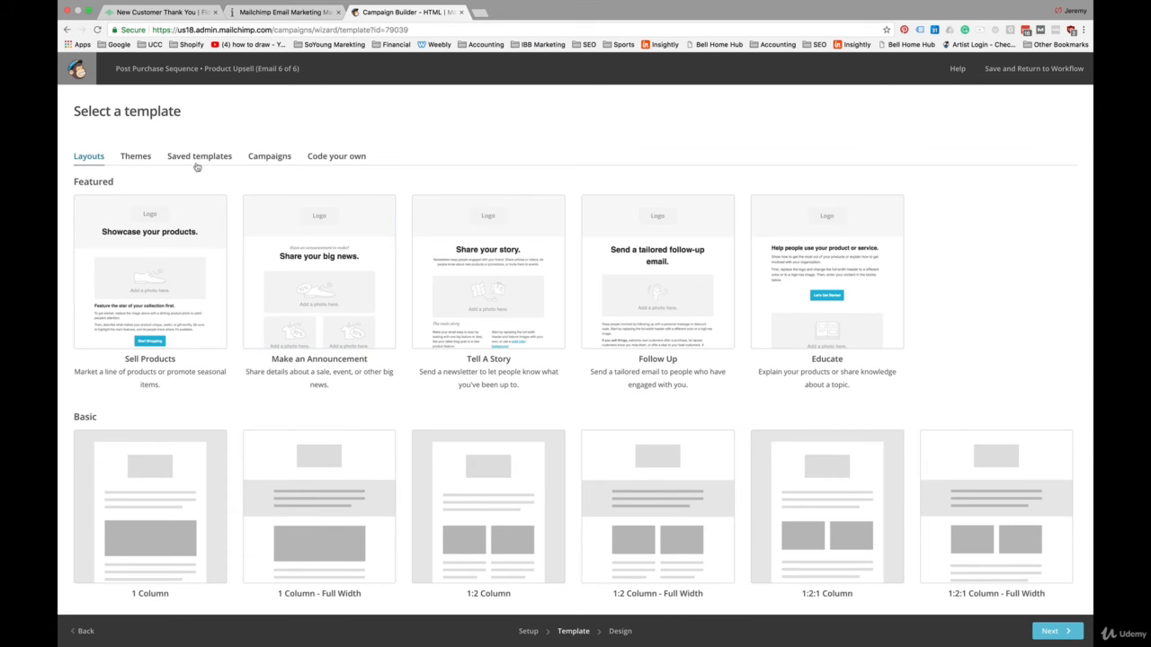
{"action": "left_click", "coordinate": [198, 158]}
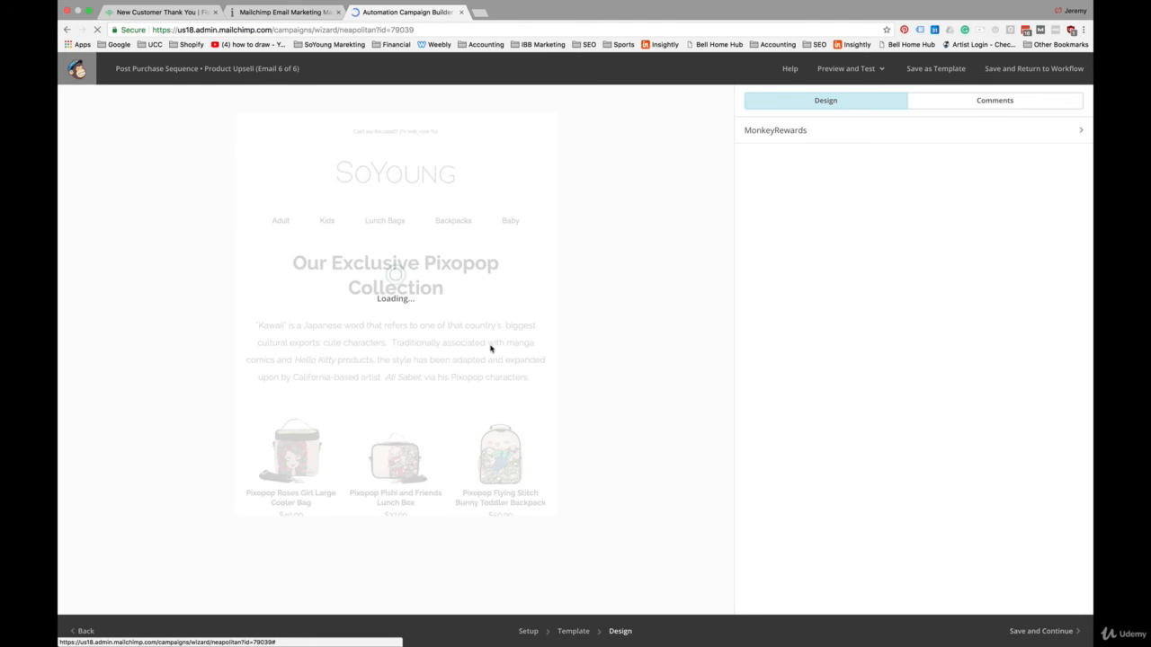
Step: Review the Product Upsell email's hero image, collection description, shop button and featured Pixopop products with their prices
{"action": "scroll", "coordinate": [490, 349], "scroll_direction": "down", "scroll_amount": 5}
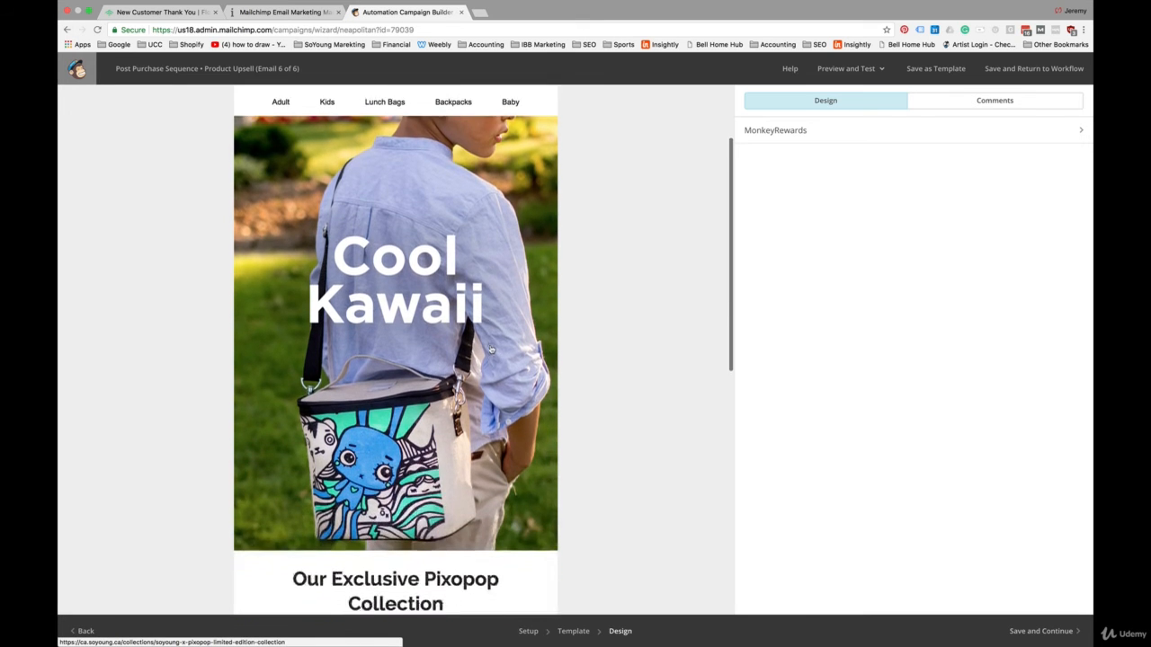
{"action": "scroll", "coordinate": [490, 349], "scroll_direction": "down", "scroll_amount": 5}
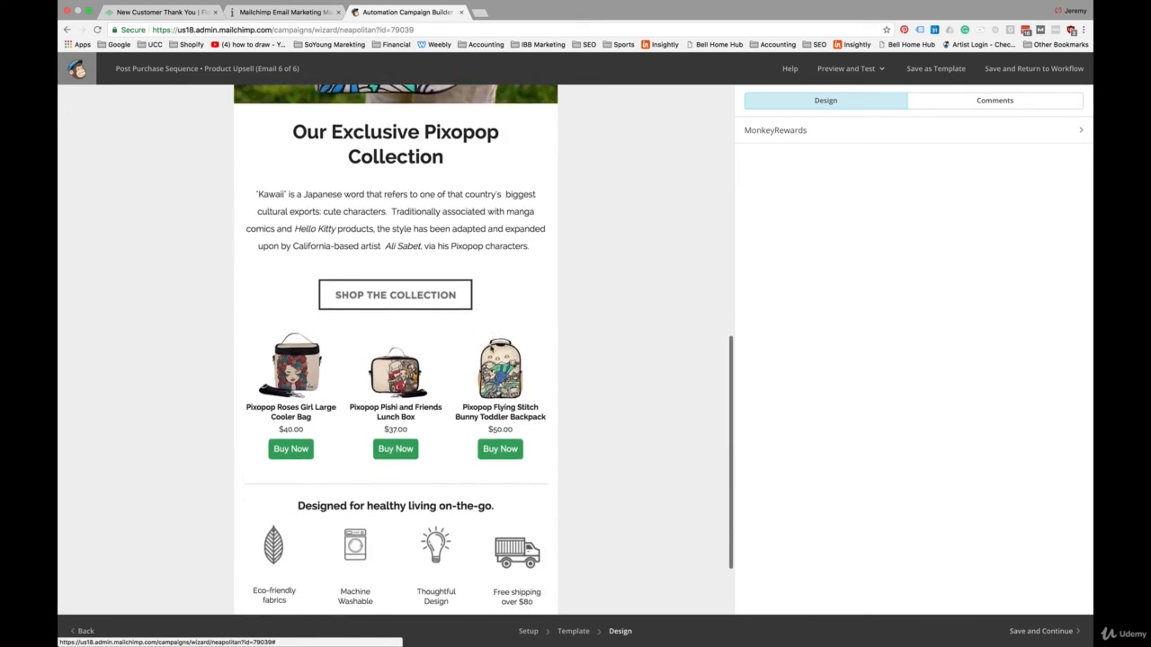
{"action": "scroll", "coordinate": [490, 349], "scroll_direction": "up", "scroll_amount": 5}
{"action": "scroll", "coordinate": [490, 348], "scroll_direction": "up", "scroll_amount": 3}
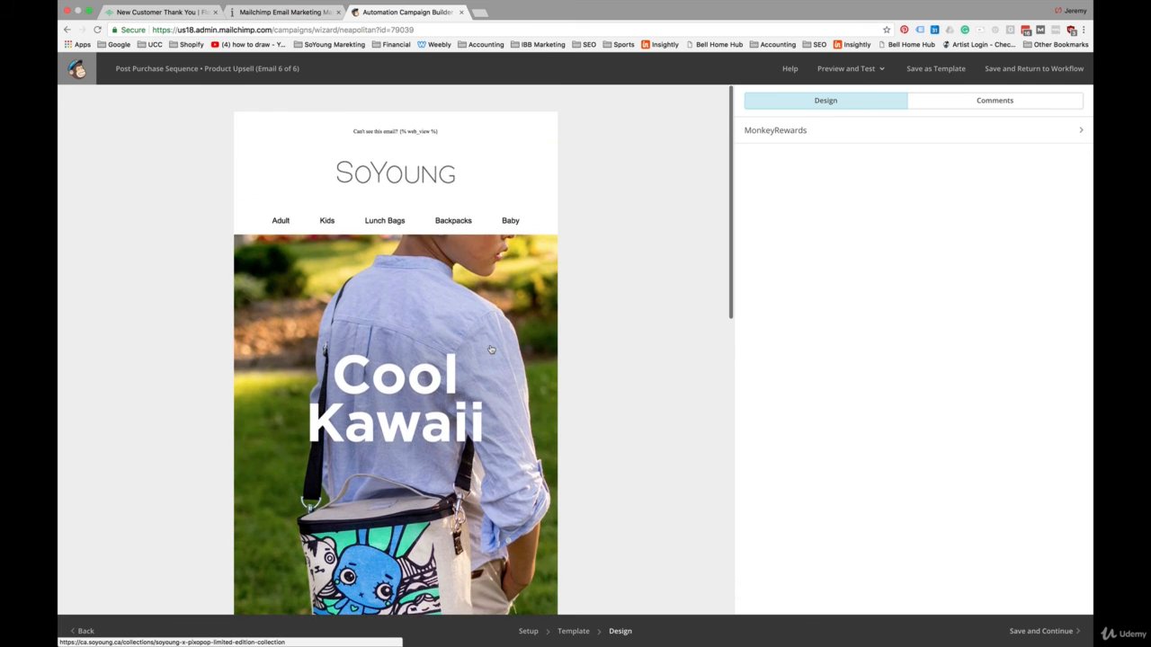
{"action": "scroll", "coordinate": [490, 349], "scroll_direction": "down", "scroll_amount": 4}
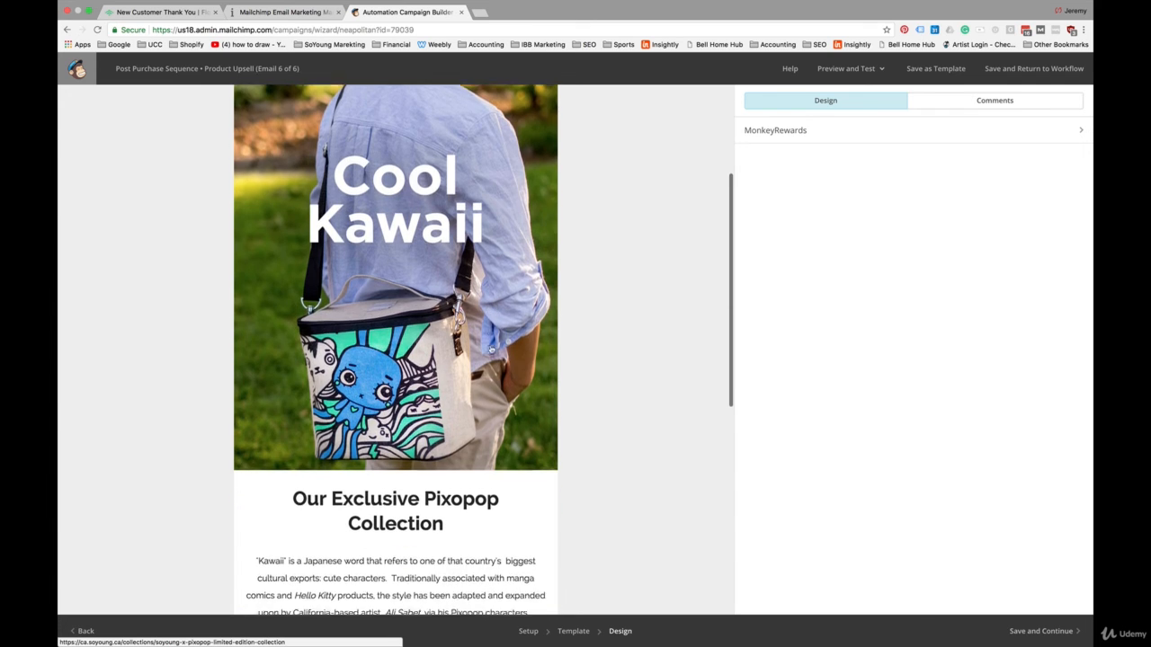
{"action": "scroll", "coordinate": [490, 349], "scroll_direction": "down", "scroll_amount": 2}
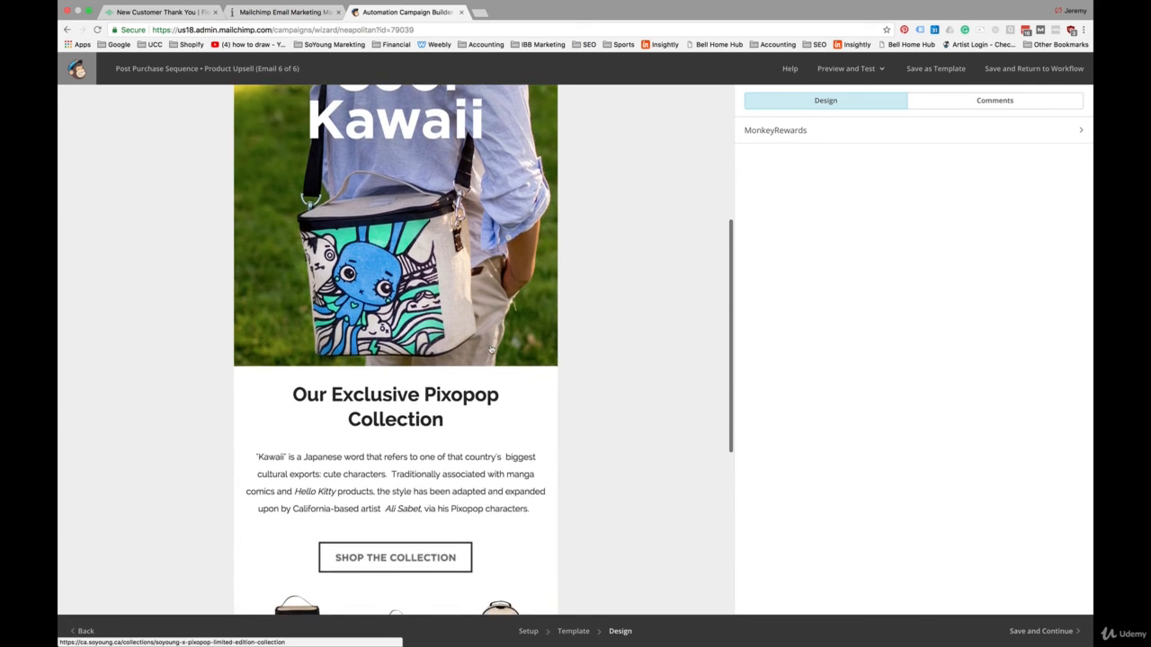
{"action": "scroll", "coordinate": [490, 349], "scroll_direction": "down", "scroll_amount": 1}
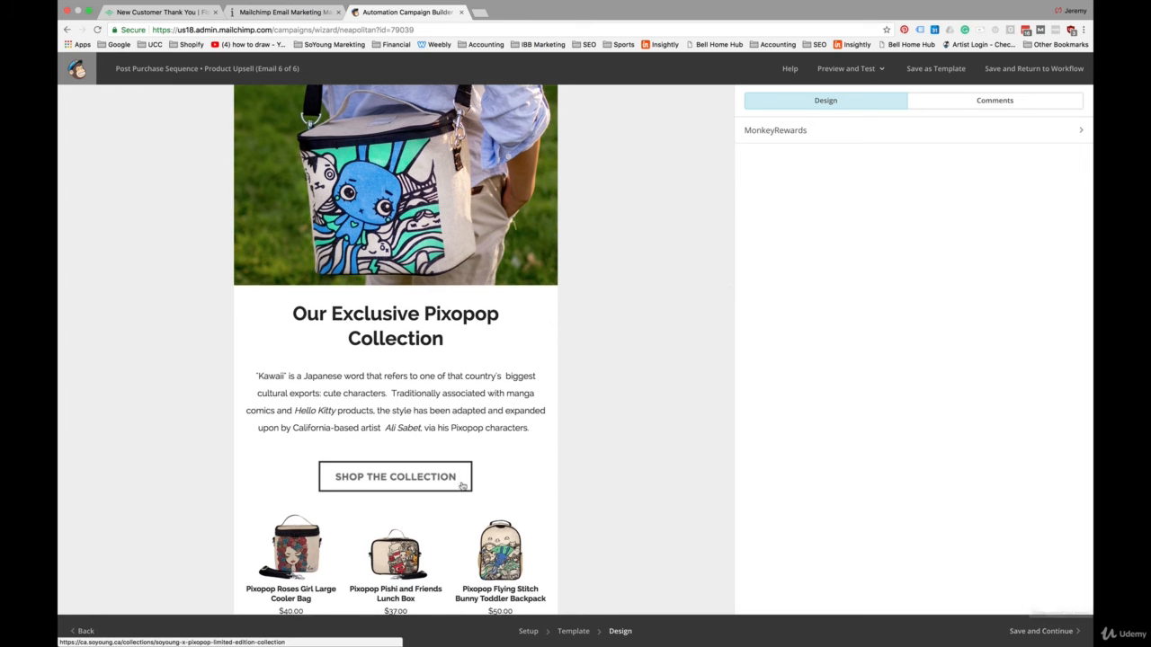
{"action": "scroll", "coordinate": [449, 468], "scroll_direction": "down", "scroll_amount": 2}
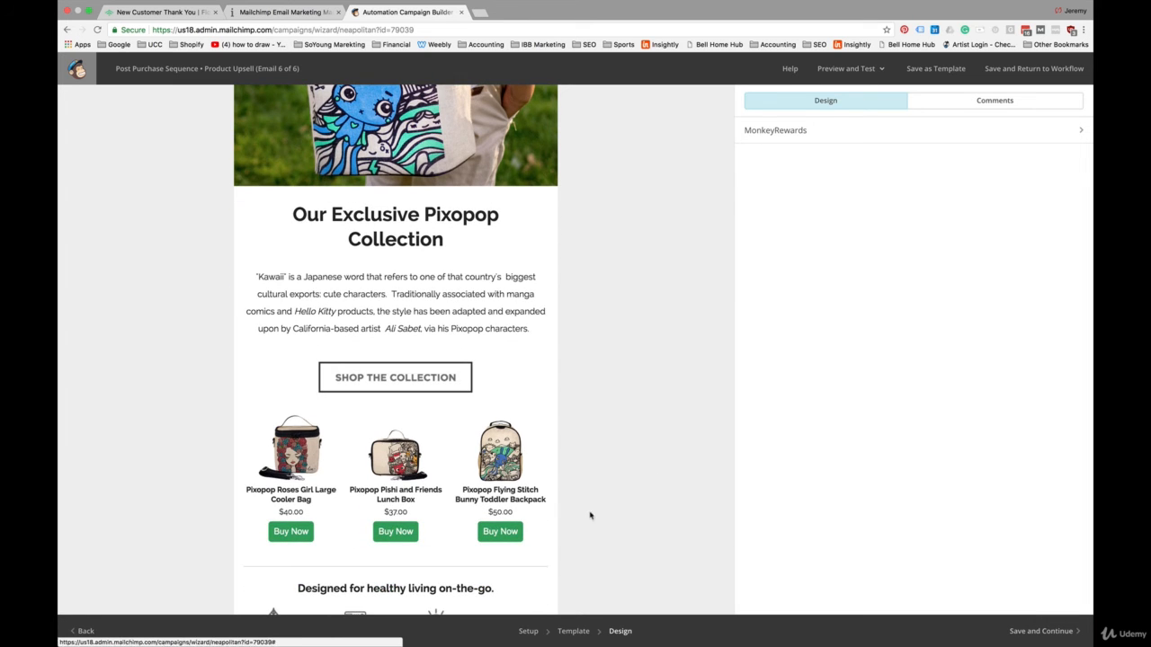
{"action": "scroll", "coordinate": [634, 500], "scroll_direction": "up", "scroll_amount": 1}
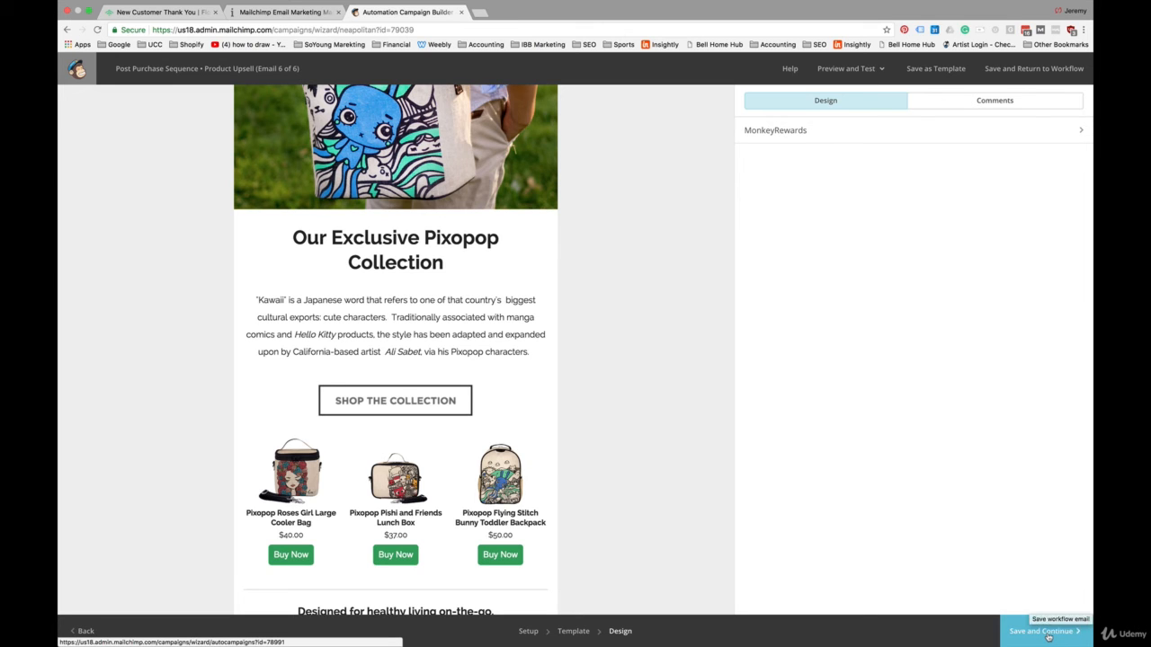
Step: Save the Product Upsell email design and segment it to contacts whose Product Purchased does not contain "pixopop"
{"action": "left_click", "coordinate": [1048, 633]}
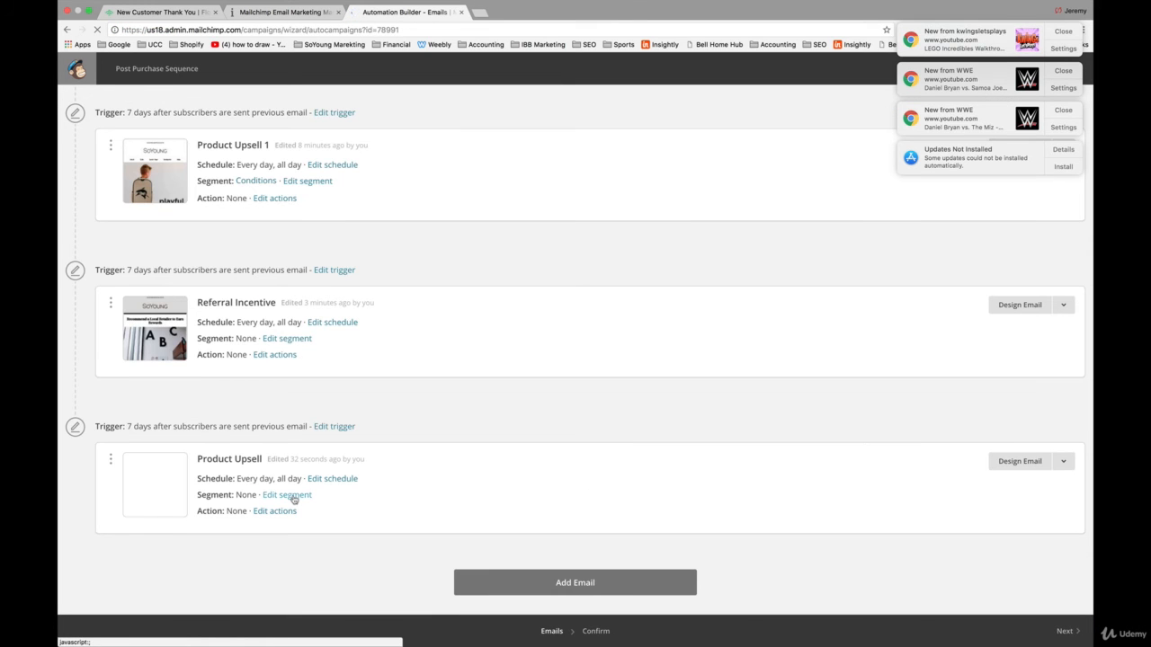
{"action": "left_click", "coordinate": [294, 496]}
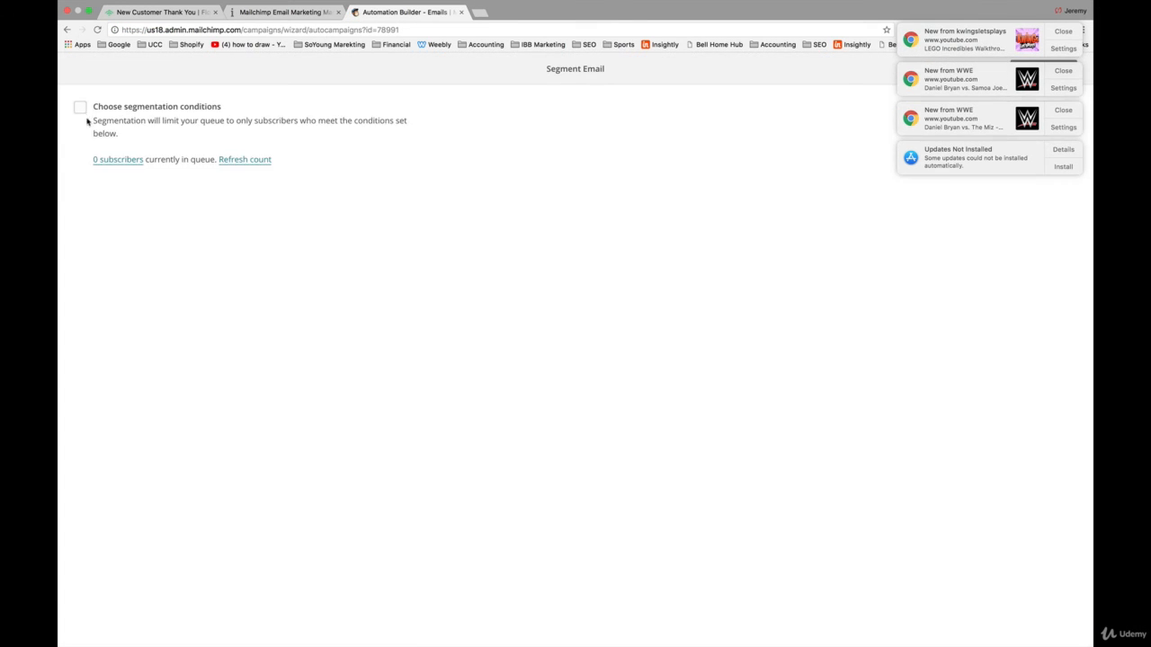
{"action": "left_click", "coordinate": [81, 107]}
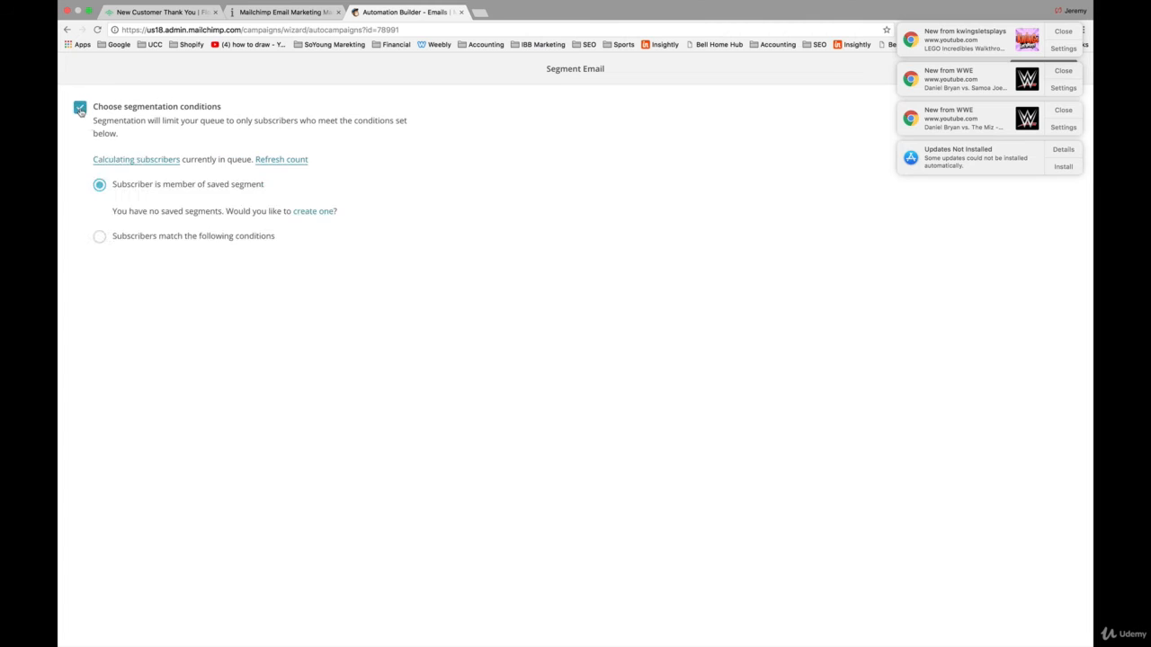
{"action": "left_click", "coordinate": [99, 237]}
{"action": "left_click", "coordinate": [233, 289]}
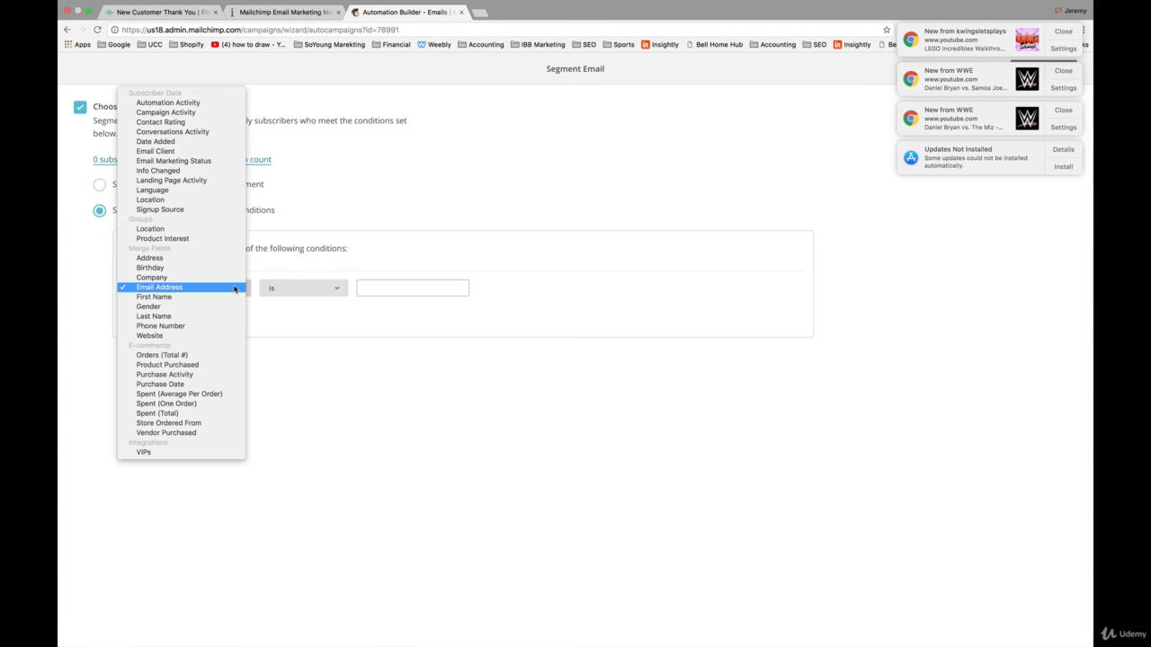
{"action": "left_click", "coordinate": [215, 365]}
{"action": "left_click", "coordinate": [303, 289]}
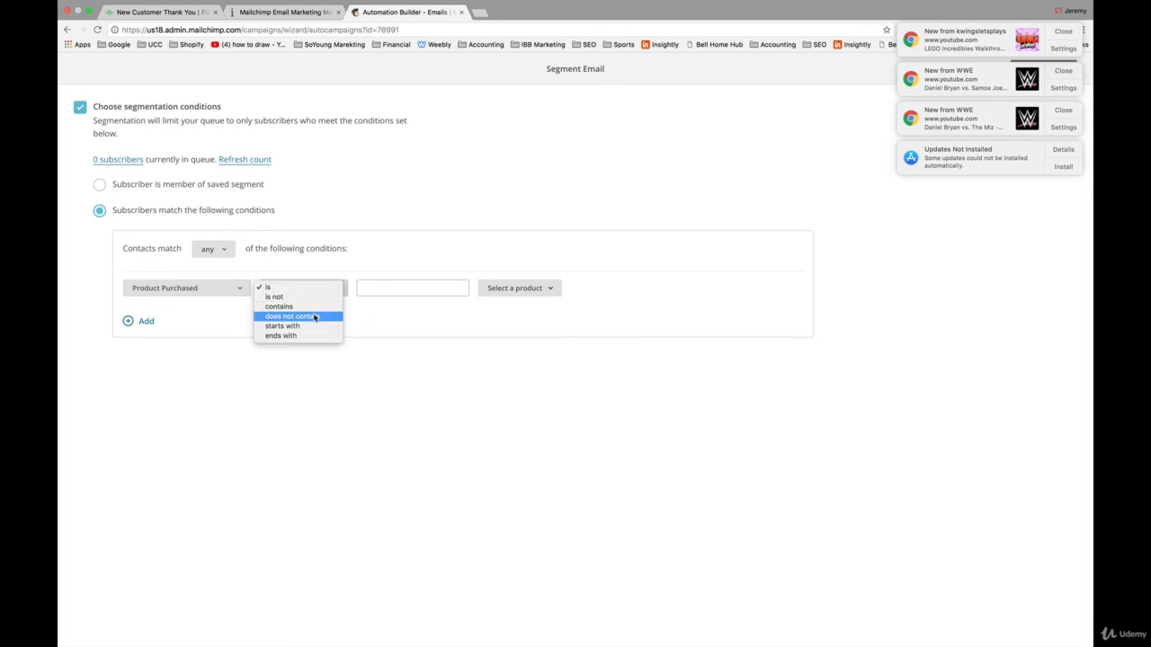
{"action": "left_click", "coordinate": [315, 318]}
{"action": "left_click", "coordinate": [384, 288]}
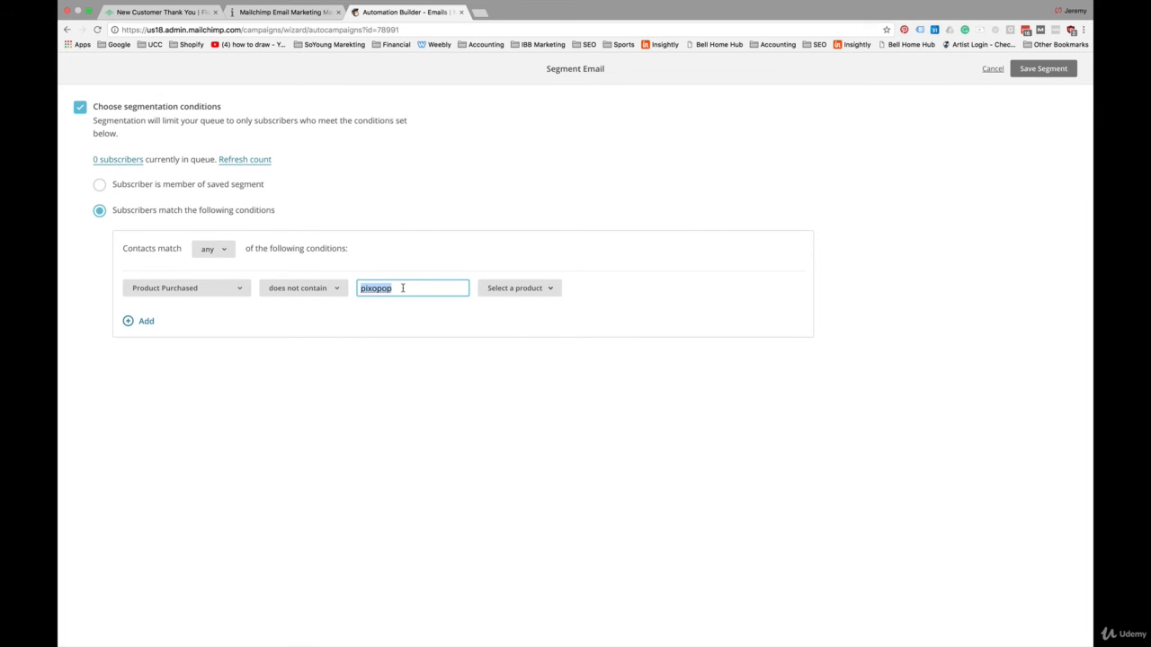
{"action": "double_click", "coordinate": [402, 288]}
{"action": "left_click", "coordinate": [402, 288]}
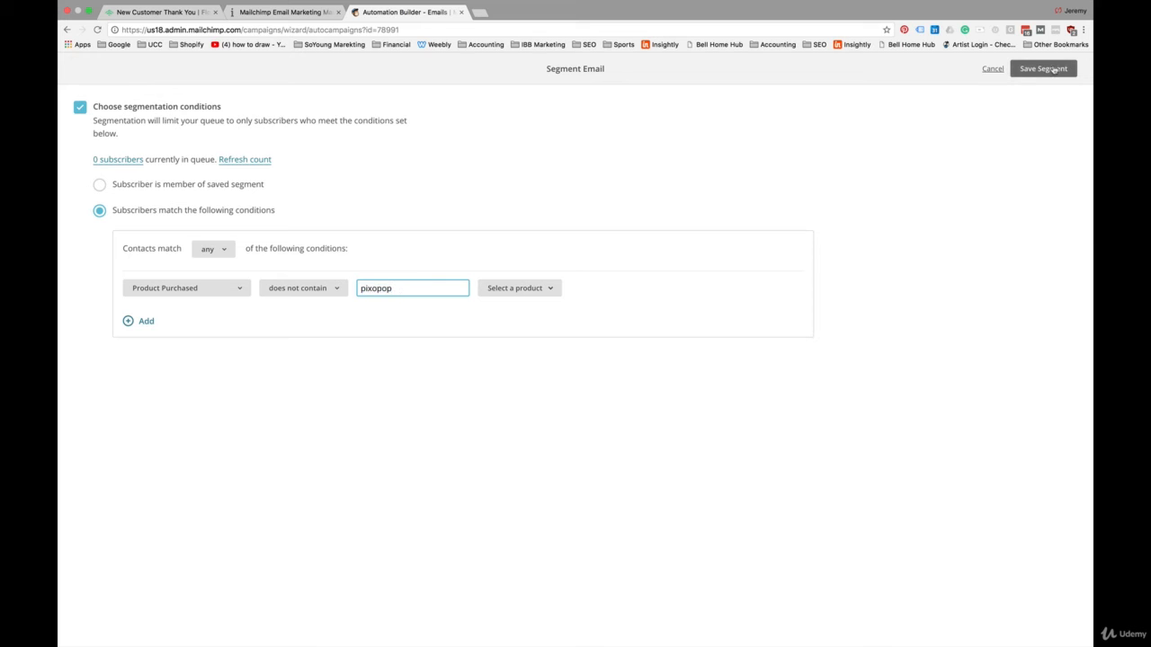
{"action": "left_click", "coordinate": [1043, 69]}
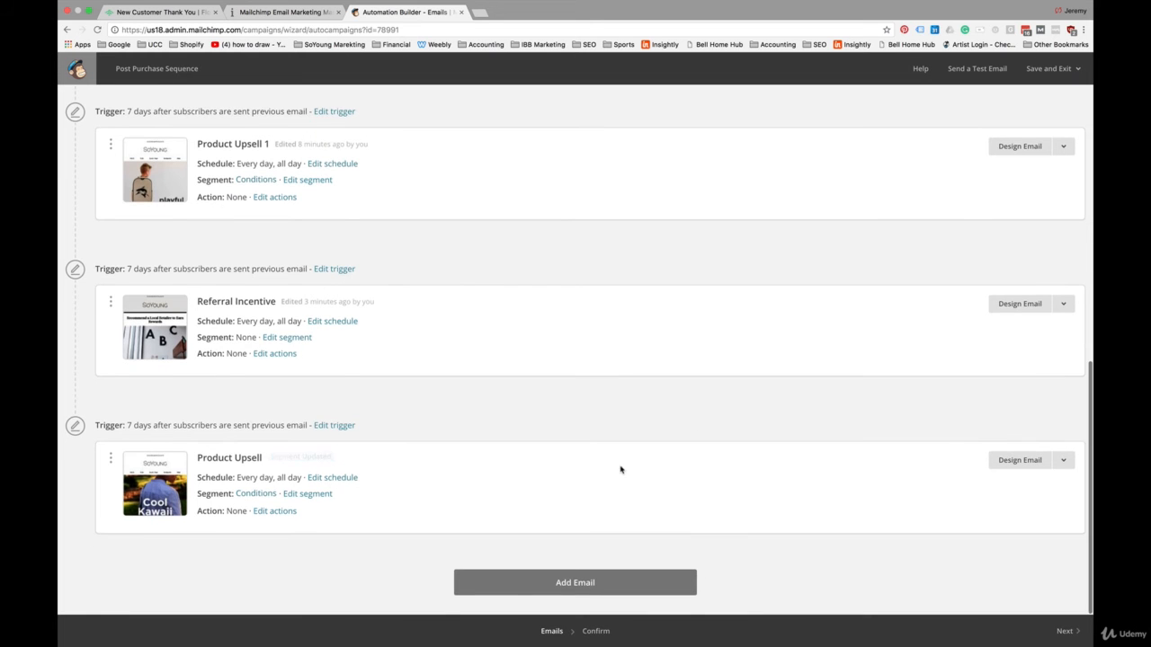
Step: Add a seventh email to the sequence and set its trigger delay to 7 days after the previous email
{"action": "left_click", "coordinate": [571, 584]}
{"action": "left_click", "coordinate": [332, 426]}
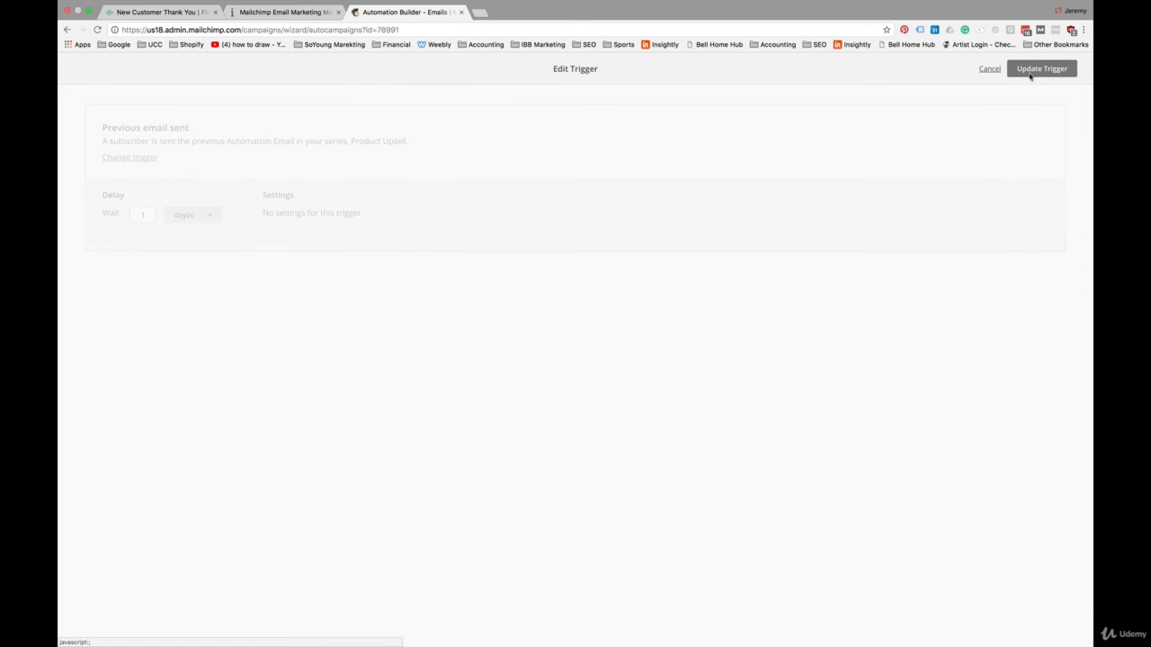
{"action": "double_click", "coordinate": [138, 215]}
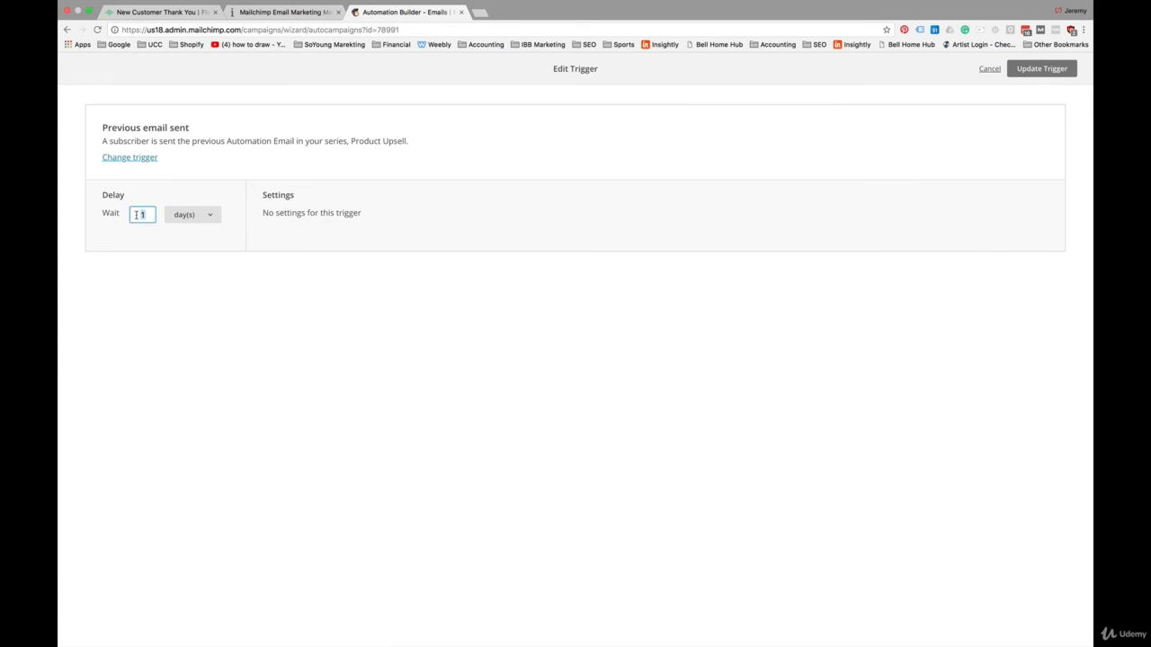
{"action": "type", "text": "7"}
{"action": "left_click", "coordinate": [1038, 71]}
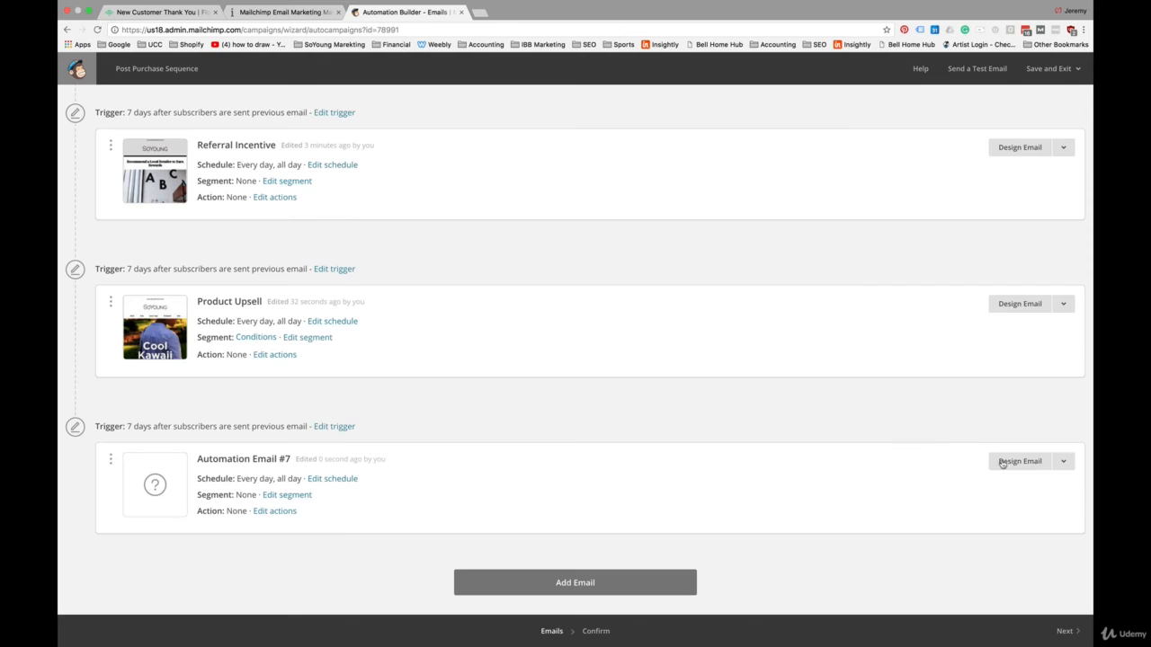
Step: Name the seventh email "Feedback", with the subject "Tell us what you think: 2 minute survey." and the from name "SoYoung"
{"action": "left_click", "coordinate": [1002, 462]}
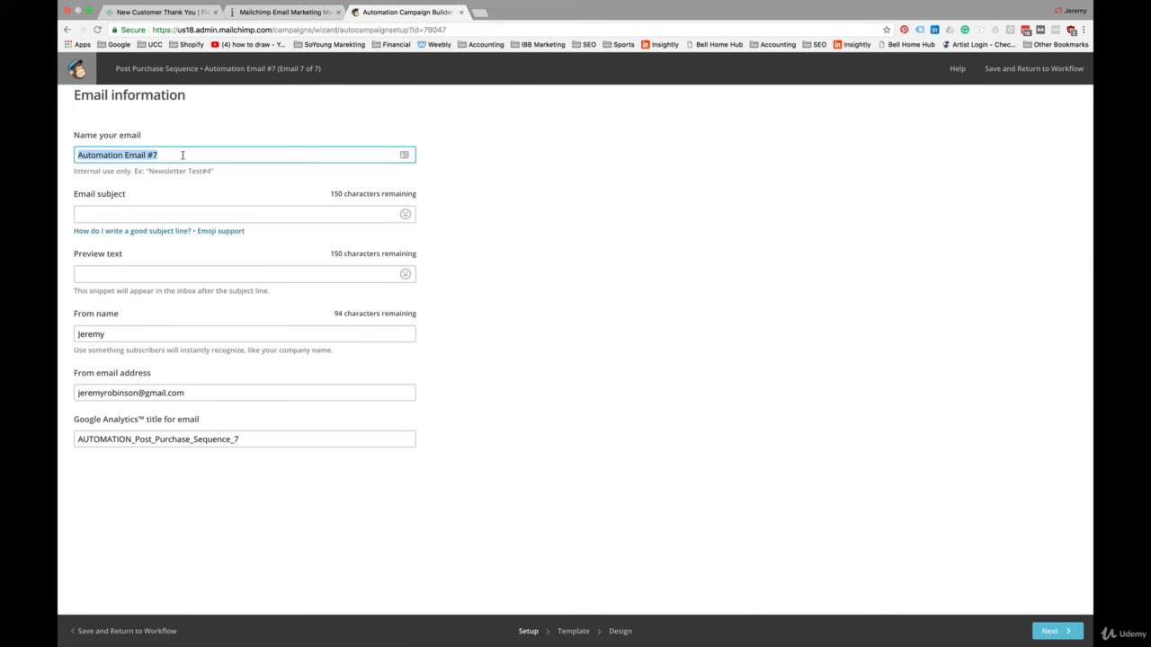
{"action": "type", "text": "Feedback"}
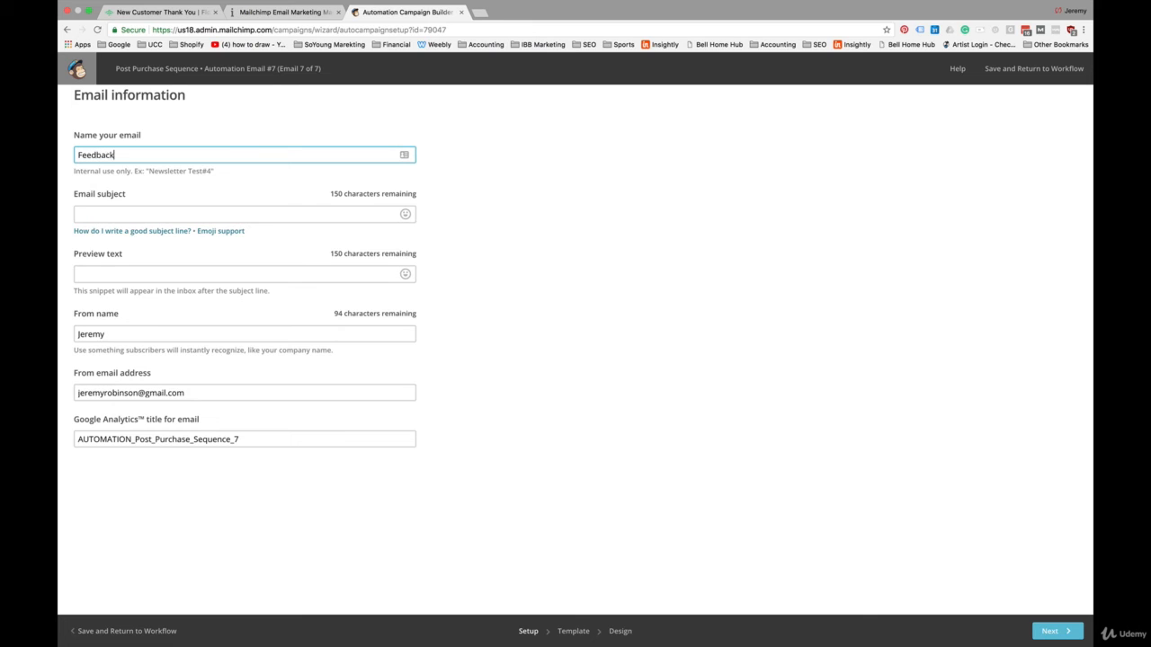
{"action": "left_click", "coordinate": [162, 216]}
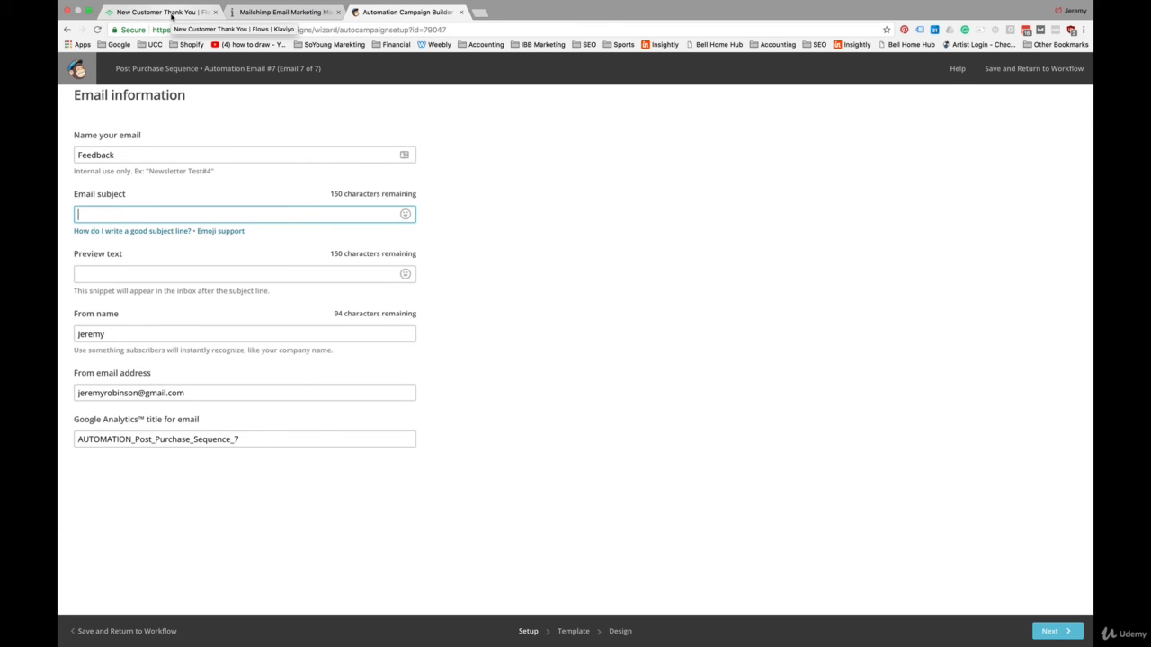
{"action": "type", "text": "Tel"}
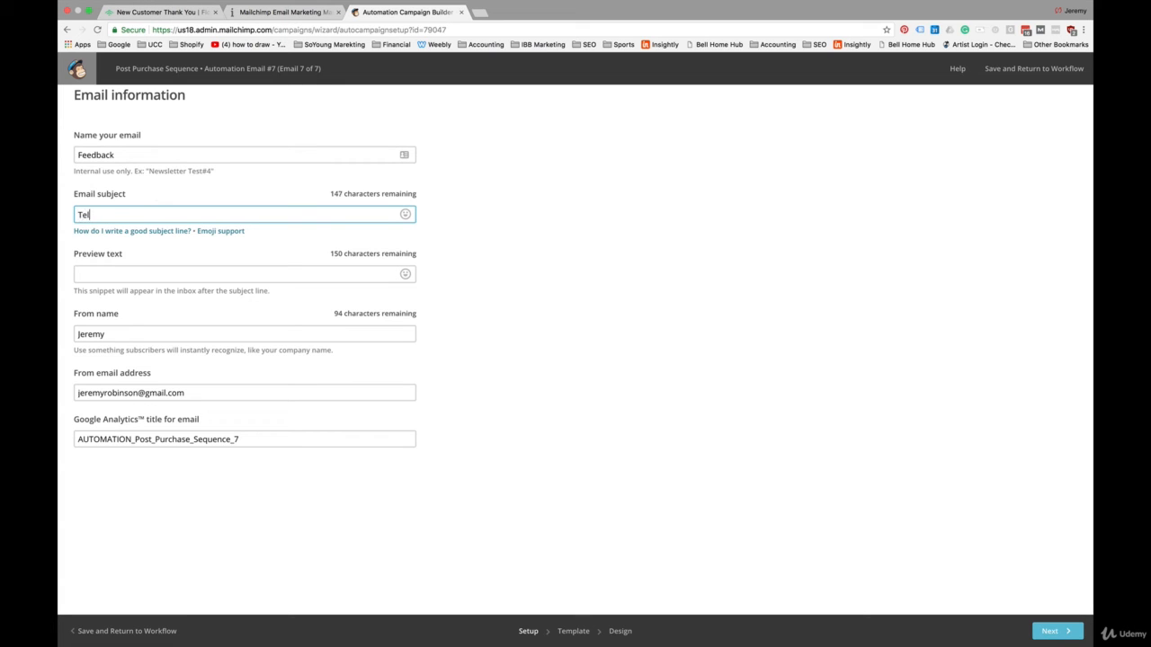
{"action": "type", "text": "l us what you "}
{"action": "type", "text": "think -"}
{"action": "key", "text": "BackSpace"}
{"action": "key", "text": "BackSpace"}
{"action": "key", "text": "BackSpace"}
{"action": "type", "text": ": 2 minute "}
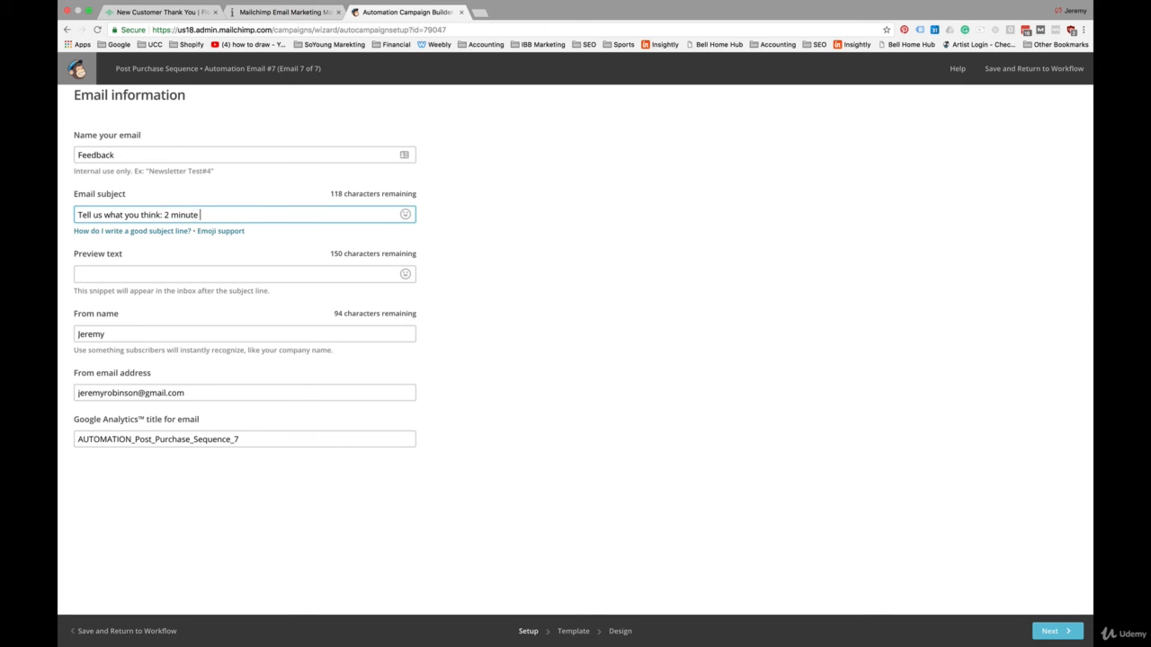
{"action": "type", "text": "survey."}
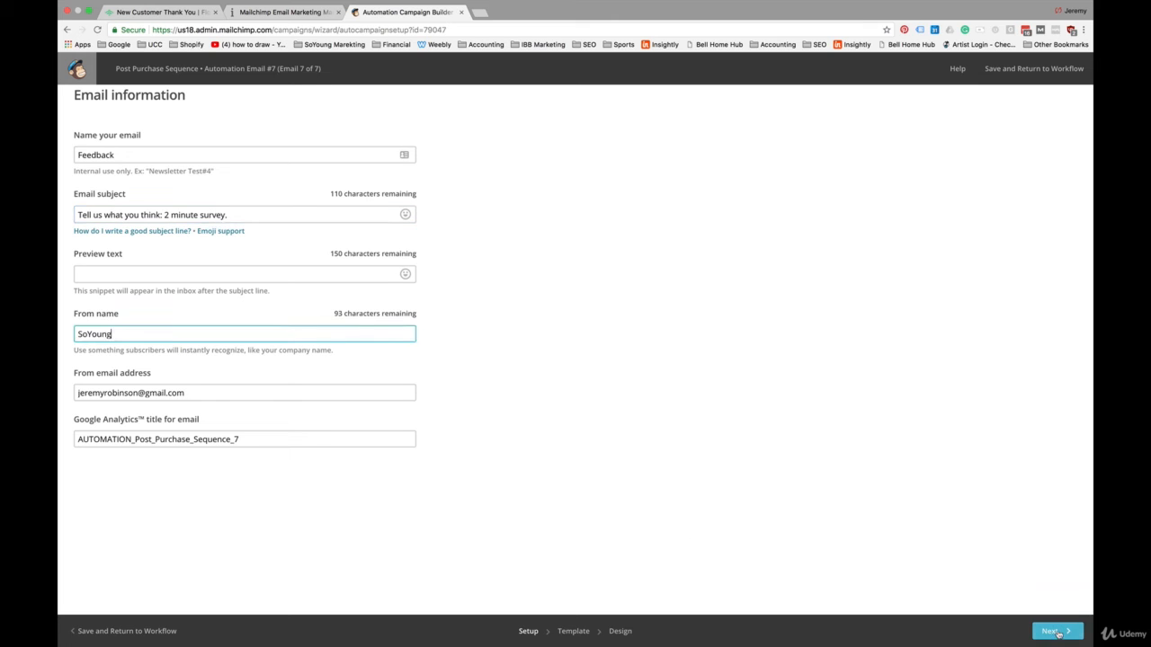
Step: Apply the saved "Survey2" template to the Feedback email
{"action": "left_click", "coordinate": [1058, 632]}
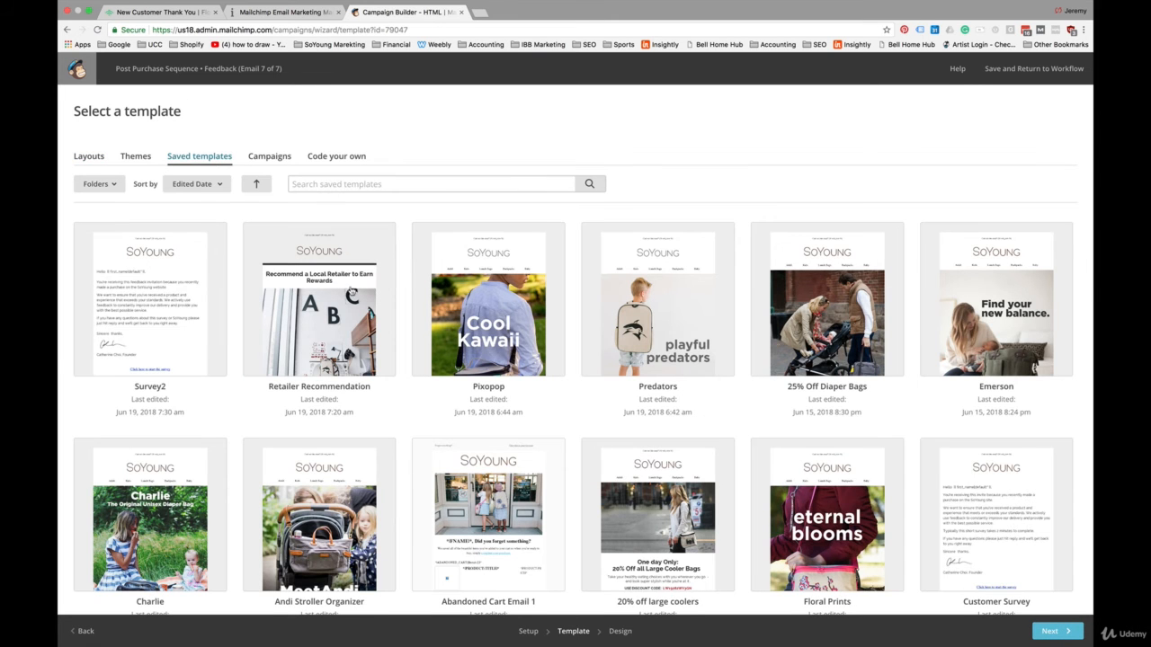
{"action": "left_click", "coordinate": [171, 320]}
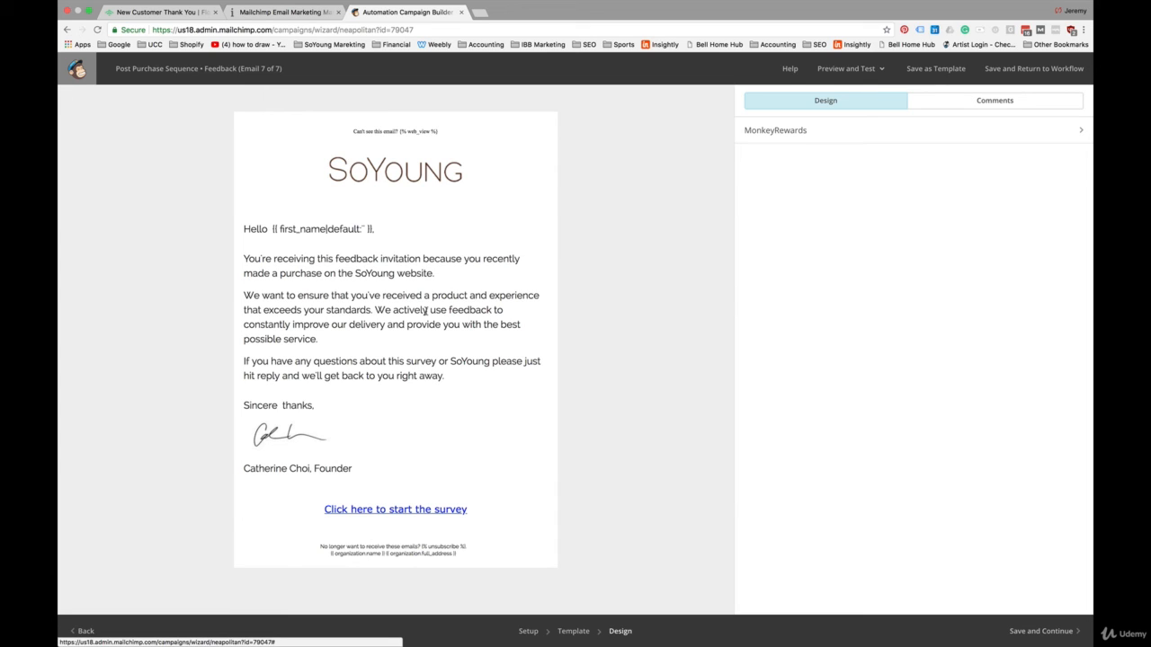
Step: Open the SurveyMonkey survey linked in the Feedback email, examine its questions and return to Mailchimp
{"action": "left_click", "coordinate": [409, 510]}
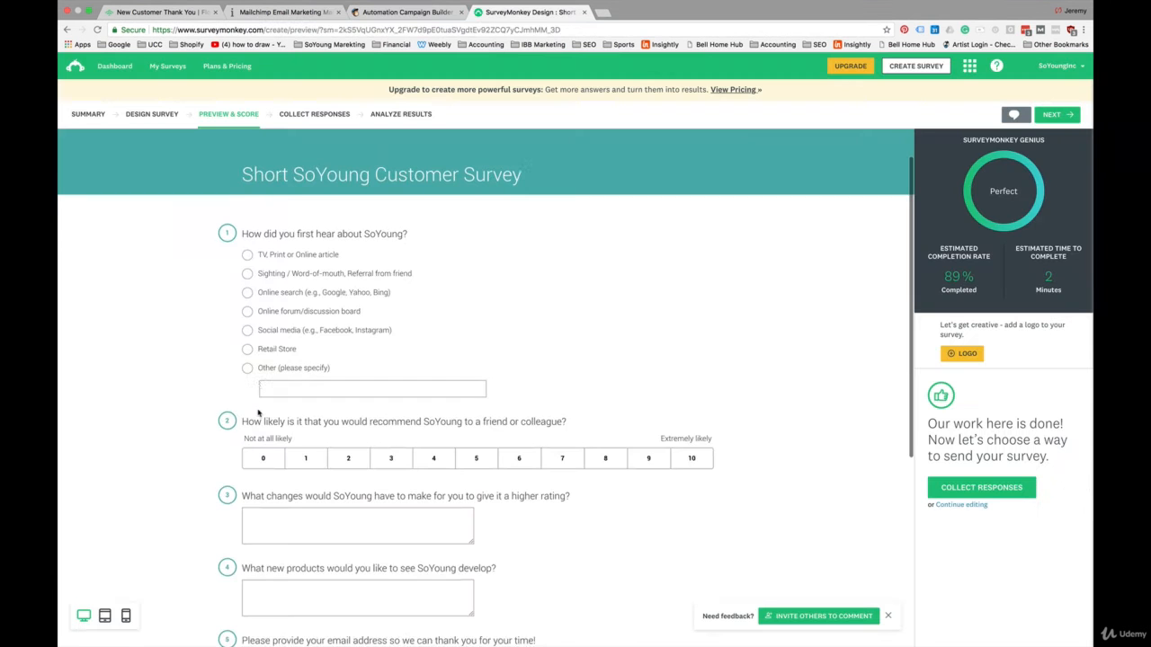
{"action": "scroll", "coordinate": [258, 414], "scroll_direction": "up", "scroll_amount": 1}
{"action": "scroll", "coordinate": [120, 464], "scroll_direction": "down", "scroll_amount": 1}
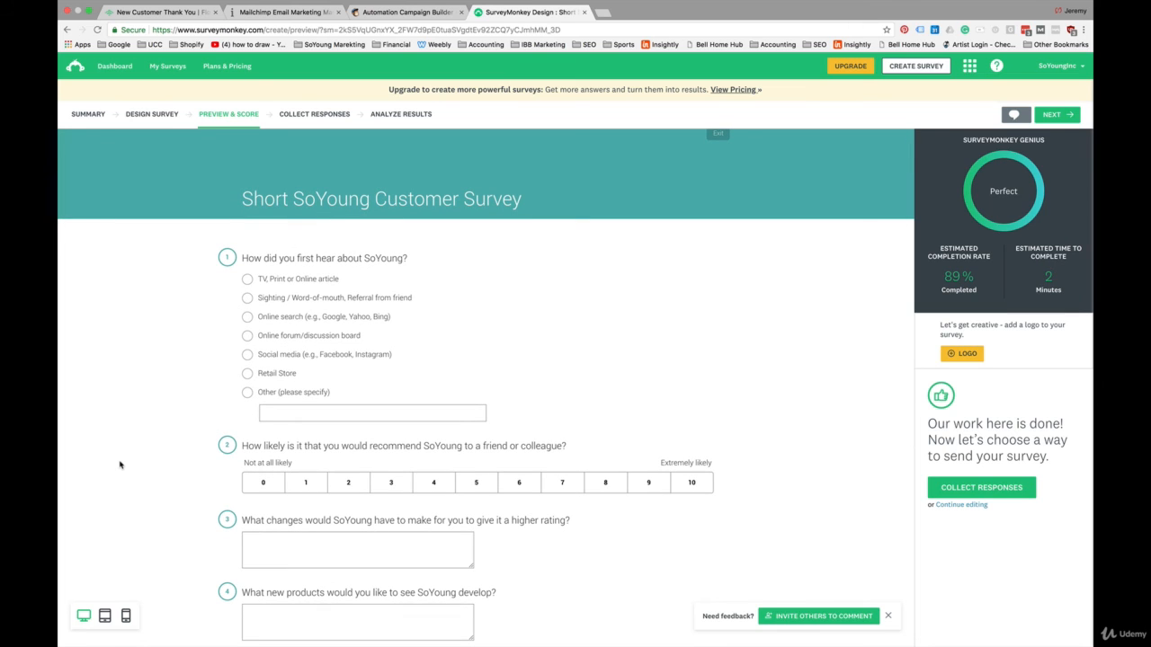
{"action": "scroll", "coordinate": [120, 465], "scroll_direction": "down", "scroll_amount": 2}
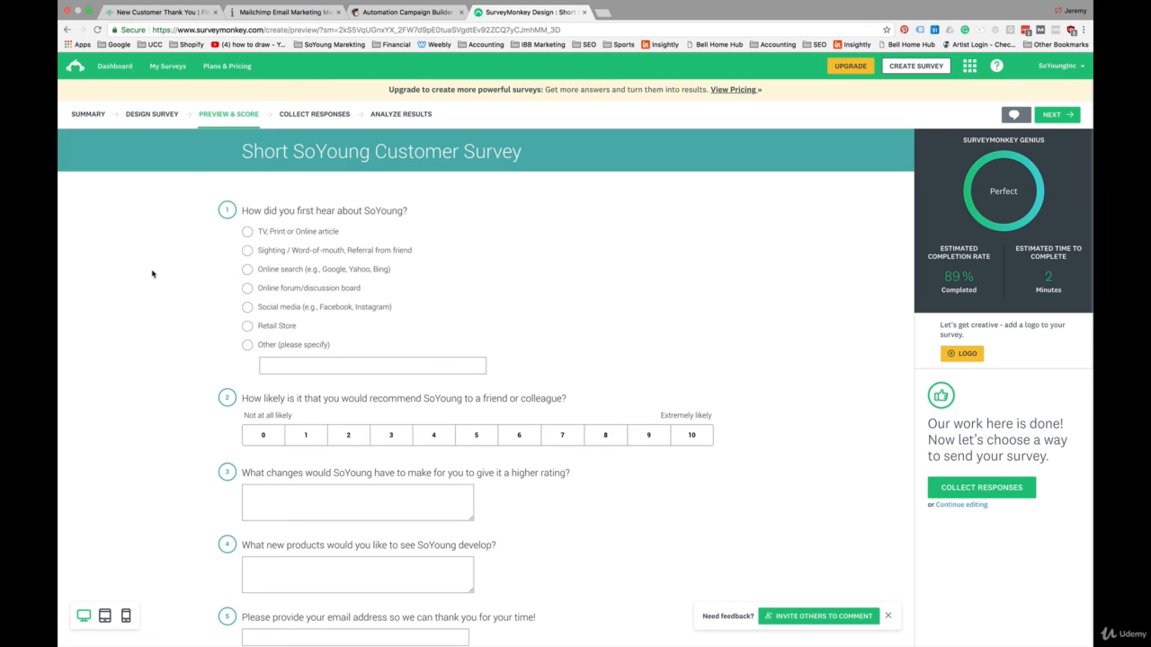
{"action": "scroll", "coordinate": [153, 275], "scroll_direction": "down", "scroll_amount": 4}
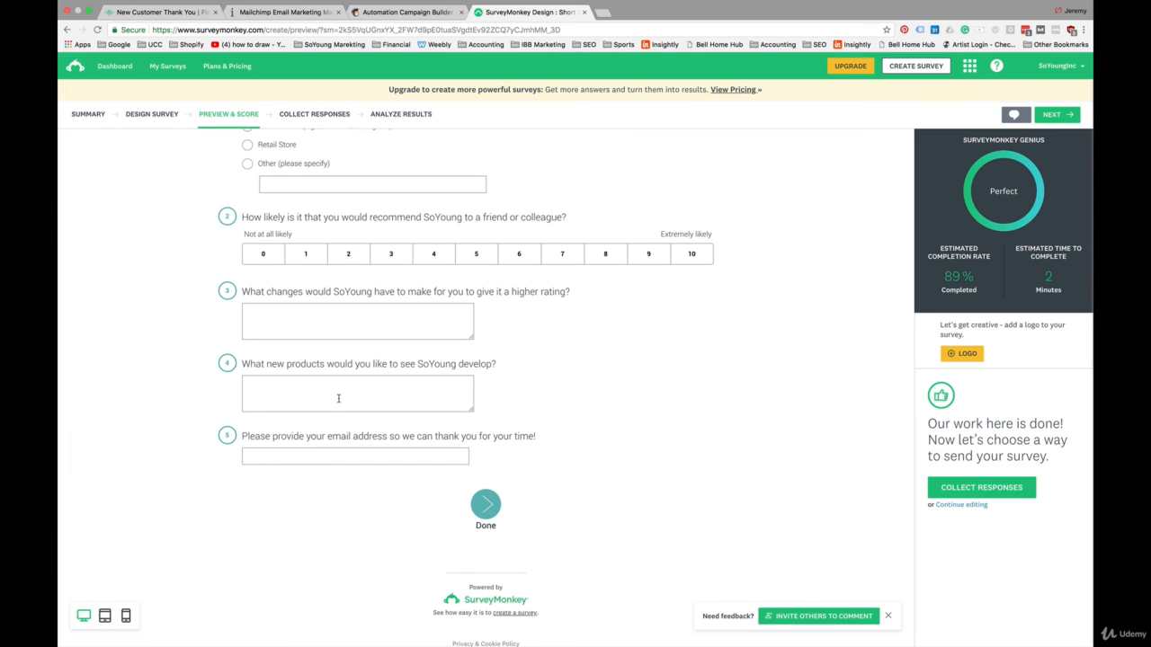
{"action": "scroll", "coordinate": [338, 398], "scroll_direction": "up", "scroll_amount": 3}
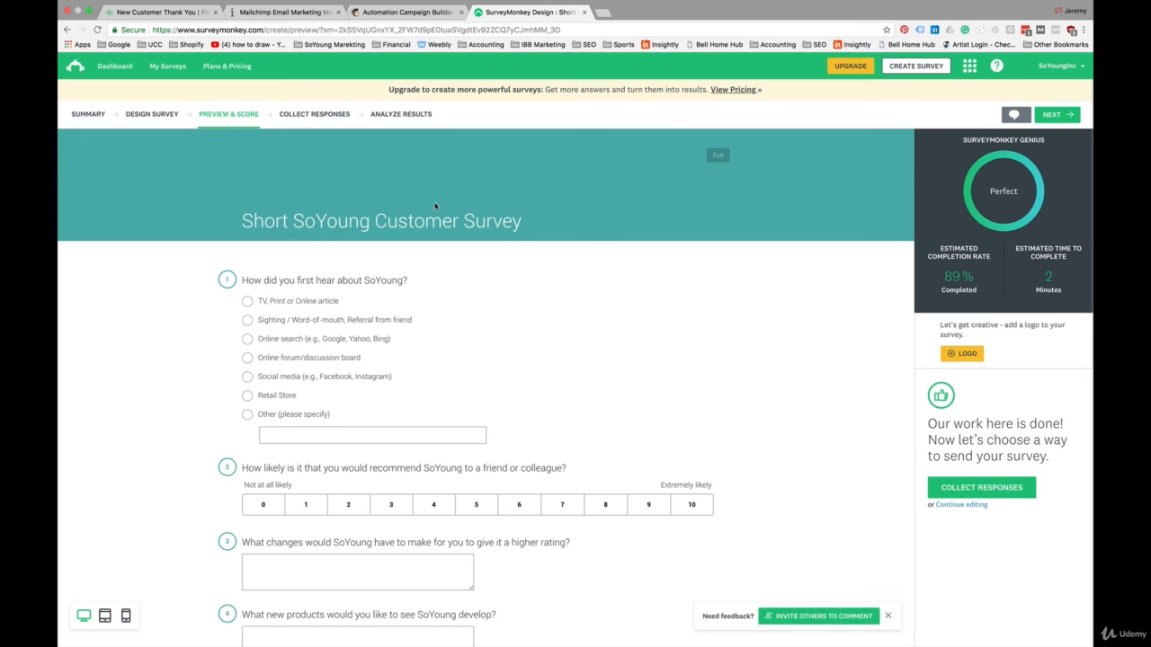
{"action": "left_click", "coordinate": [409, 12]}
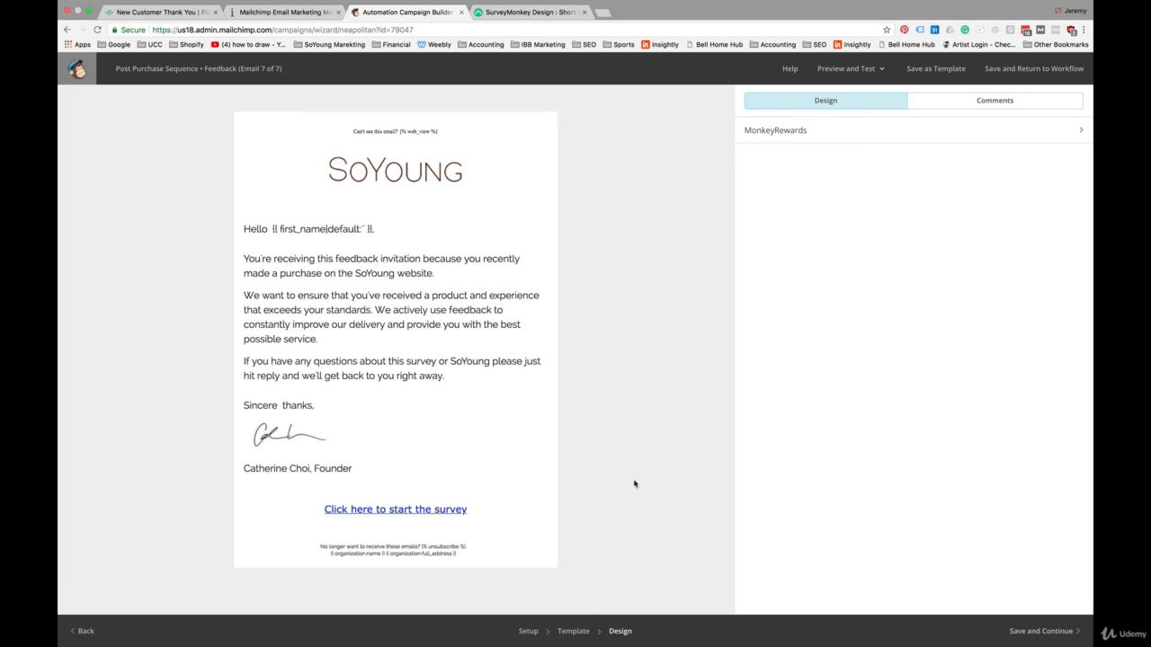
Step: Save the Feedback email and add an eighth email triggered 7 days after it
{"action": "left_click", "coordinate": [1057, 634]}
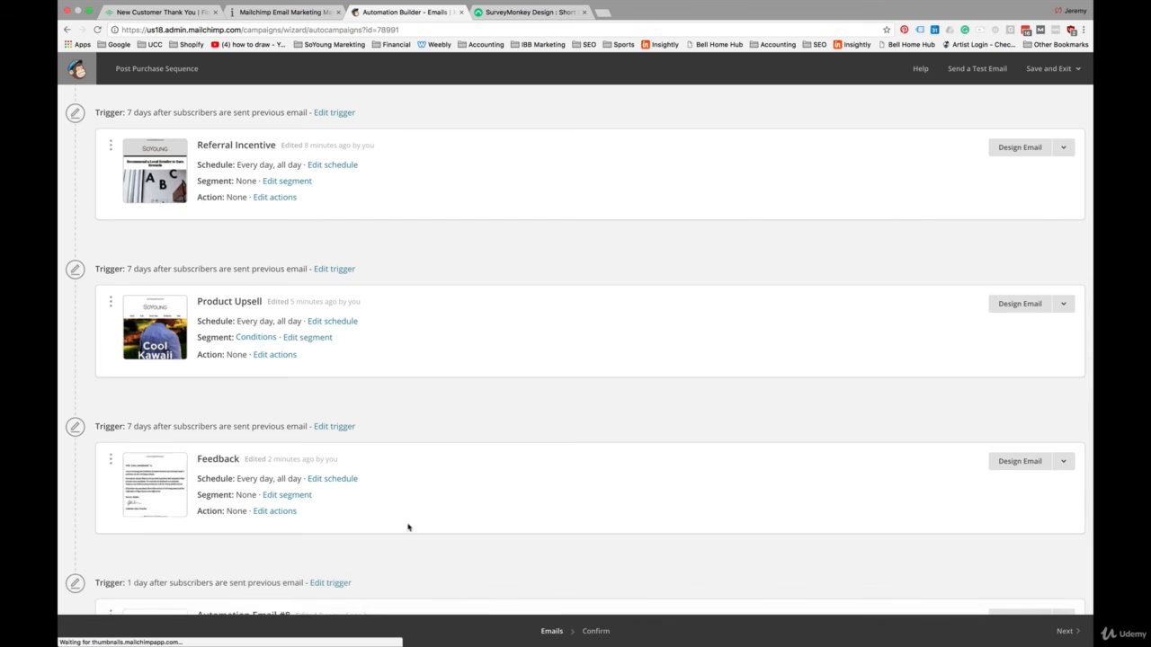
{"action": "scroll", "coordinate": [408, 528], "scroll_direction": "down", "scroll_amount": 3}
{"action": "left_click", "coordinate": [333, 428]}
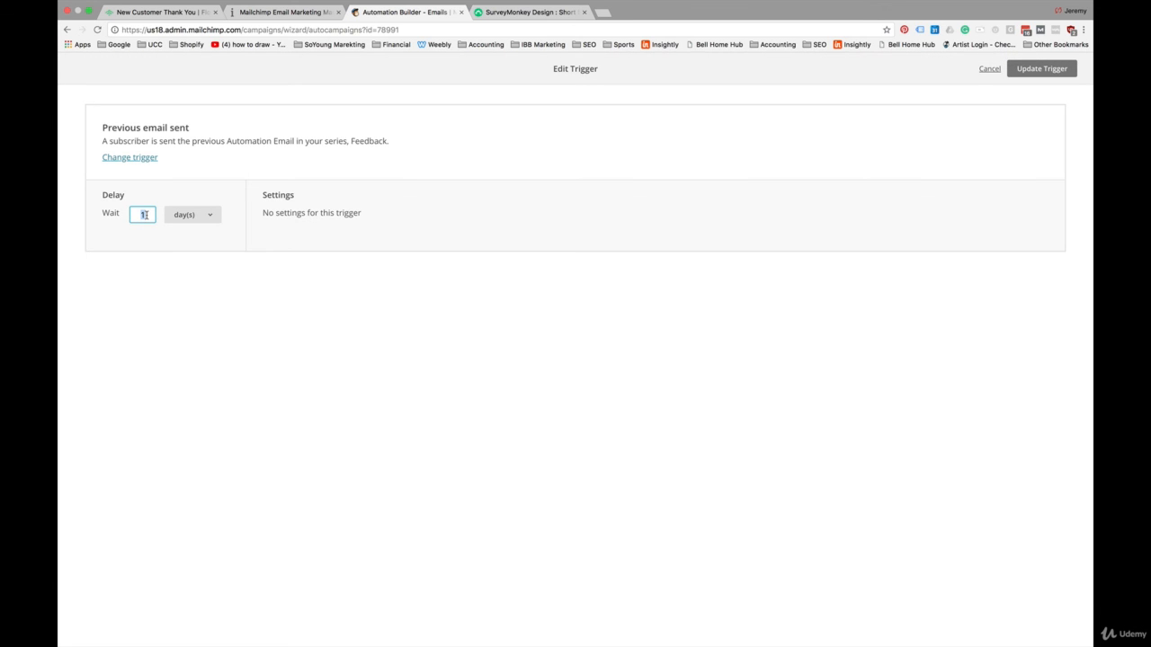
{"action": "type", "text": "7"}
{"action": "left_click", "coordinate": [175, 266]}
{"action": "left_click", "coordinate": [1038, 69]}
Step: Open the eighth automation email for design and name it "20% Off Incentive"
{"action": "left_click", "coordinate": [1016, 467]}
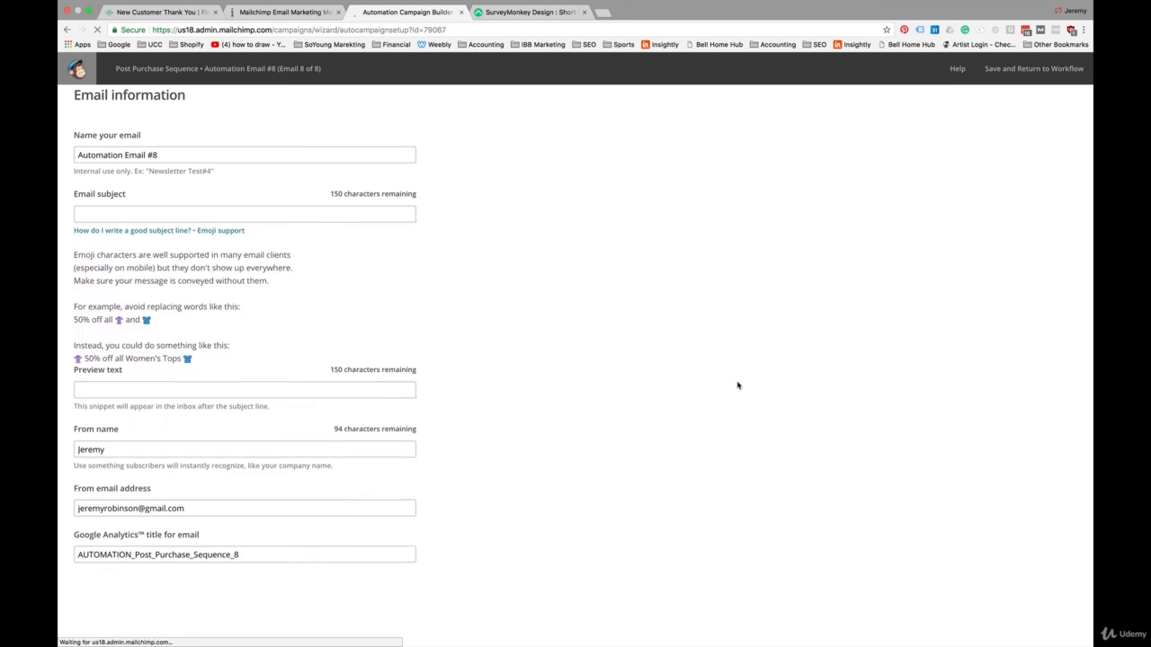
{"action": "triple_click", "coordinate": [164, 156]}
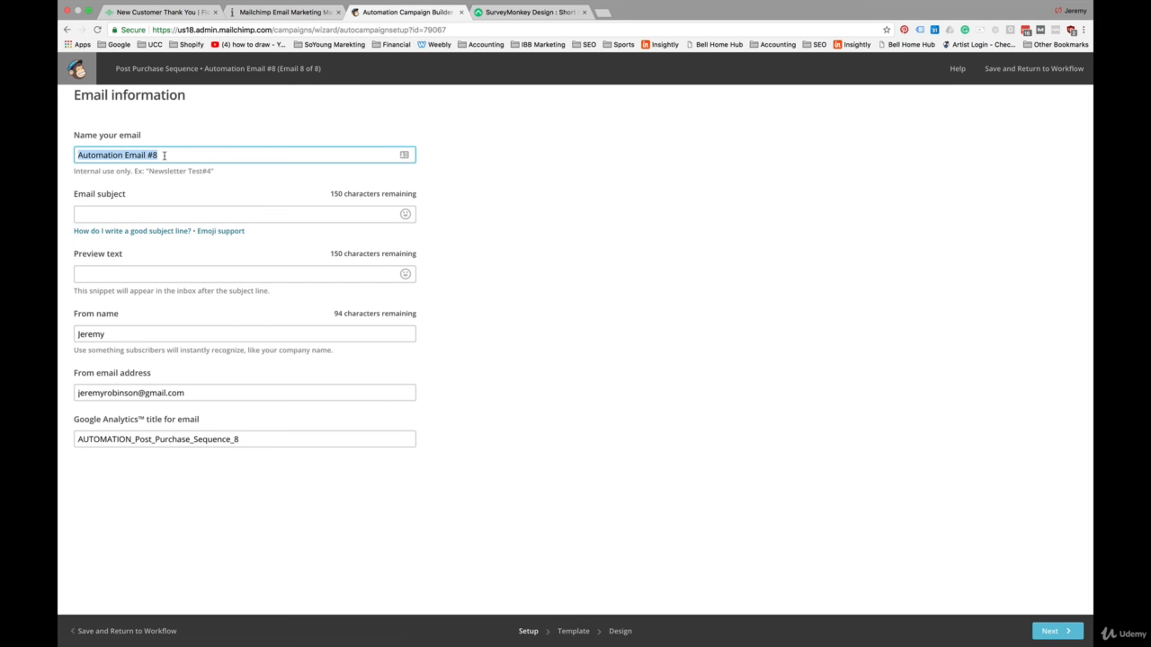
{"action": "type", "text": "20% Off Incentive"}
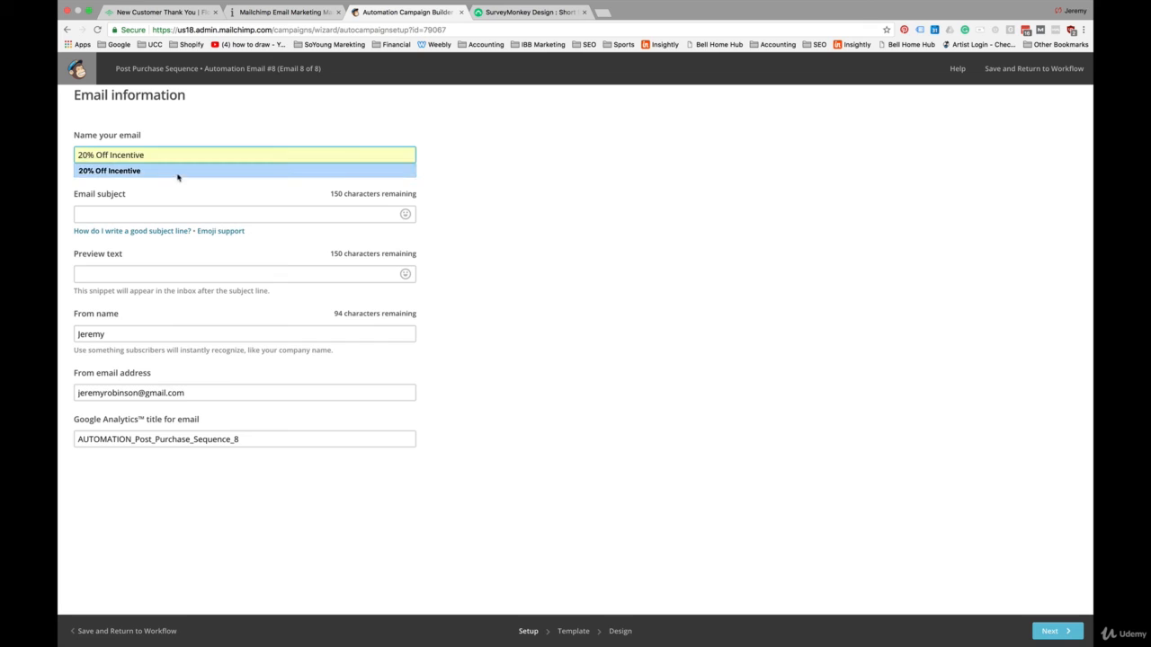
{"action": "left_click", "coordinate": [178, 171]}
Step: Set the eighth email's subject to "20% Off Cooler Bags - Today Only" and proceed to template selection
{"action": "left_click", "coordinate": [150, 213]}
{"action": "type", "text": "20"}
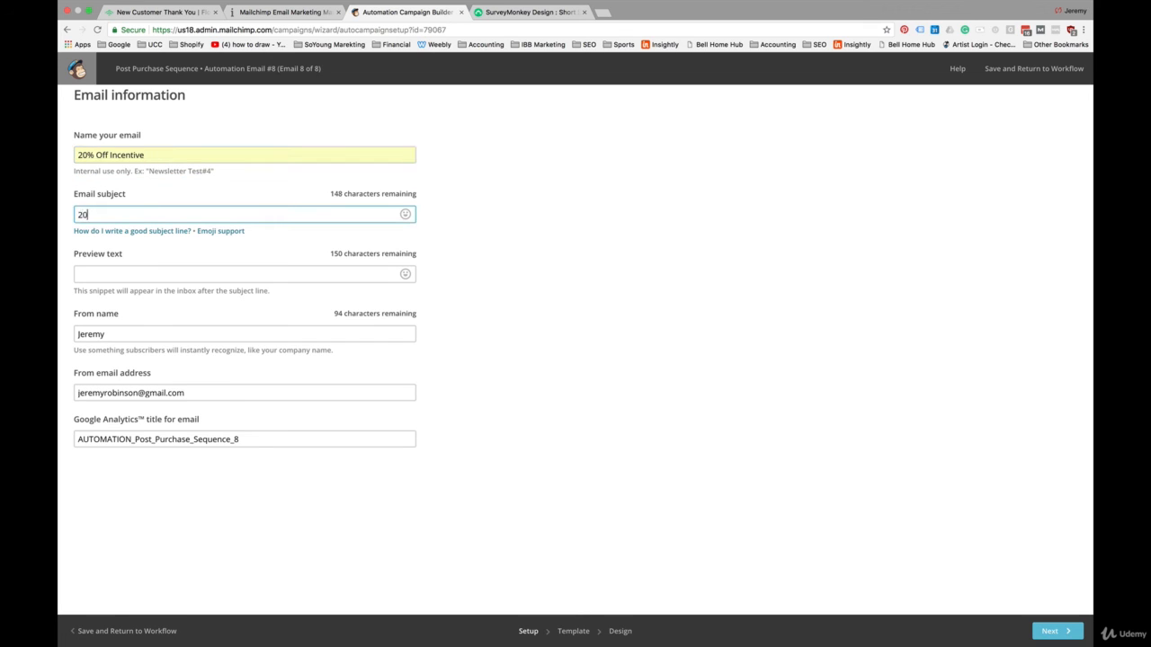
{"action": "type", "text": "% Off Cooler Bags - Today Only"}
{"action": "key", "text": "Return"}
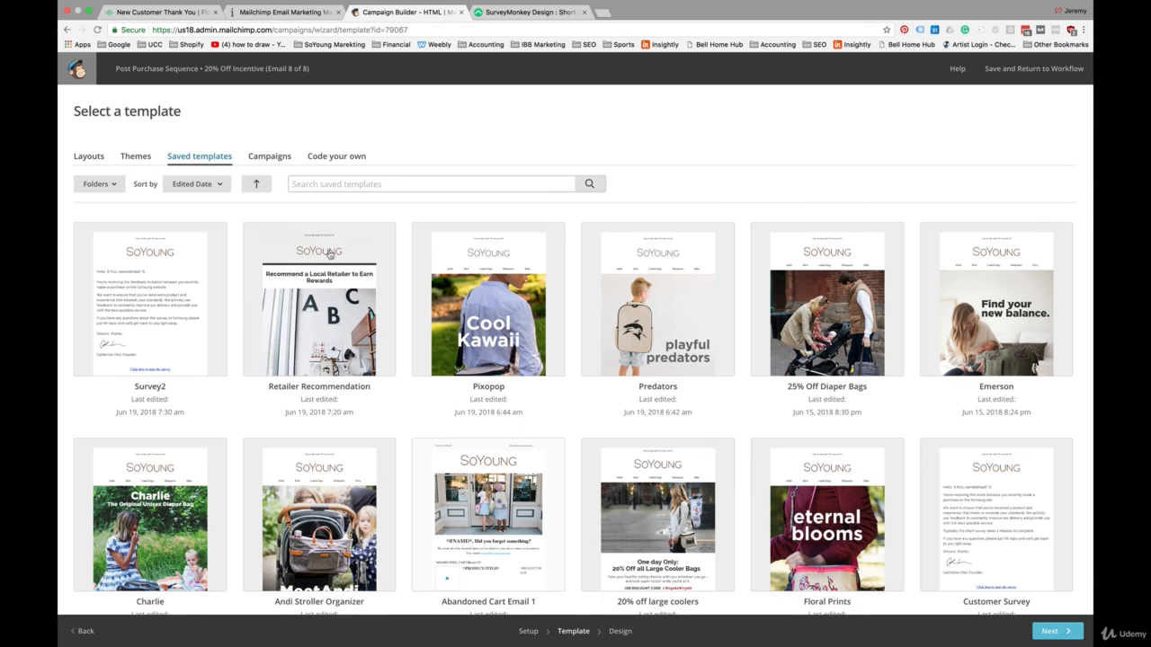
Step: Apply the saved "20% off large coolers" template to the 20% Off Incentive email and check its discount code
{"action": "scroll", "coordinate": [333, 270], "scroll_direction": "down", "scroll_amount": 5}
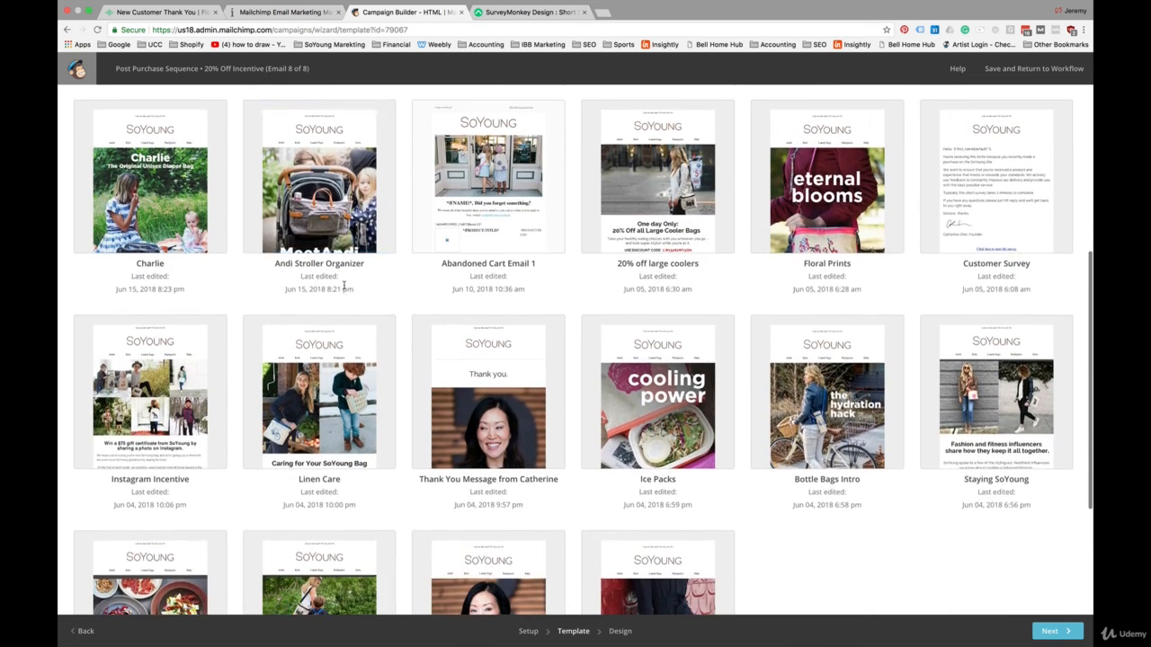
{"action": "scroll", "coordinate": [344, 286], "scroll_direction": "down", "scroll_amount": 2}
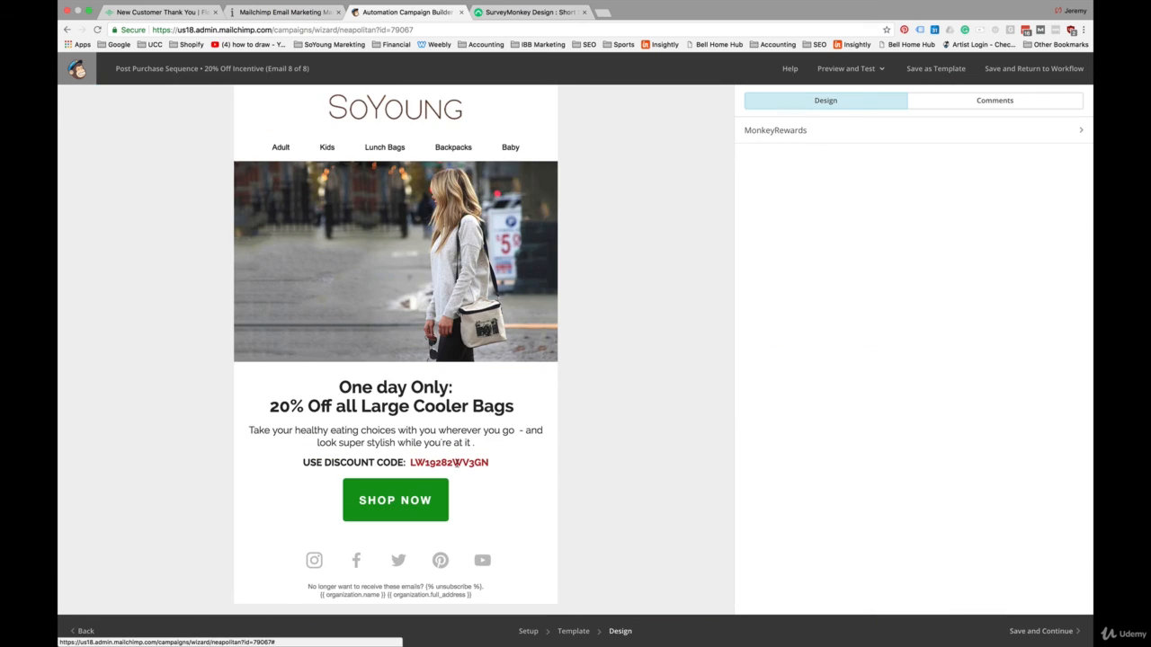
{"action": "triple_click", "coordinate": [456, 462]}
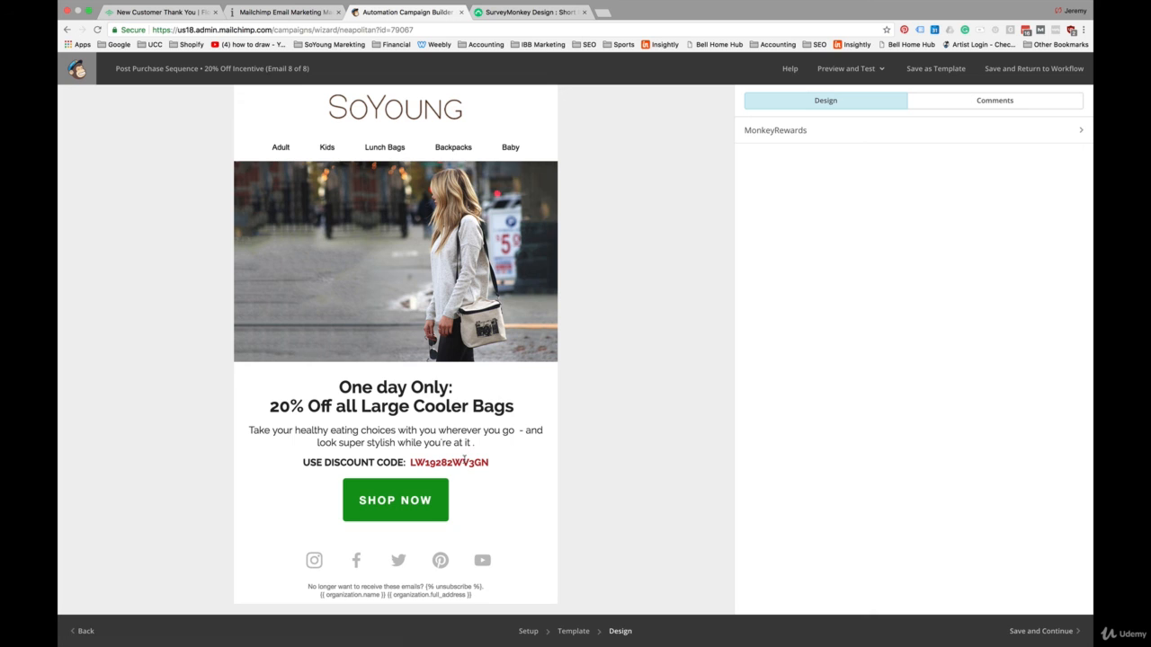
Step: Save the finished 20% Off Incentive email design and return to the Post Purchase Sequence workflow
{"action": "scroll", "coordinate": [541, 485], "scroll_direction": "up", "scroll_amount": 1}
{"action": "scroll", "coordinate": [541, 485], "scroll_direction": "up", "scroll_amount": 1}
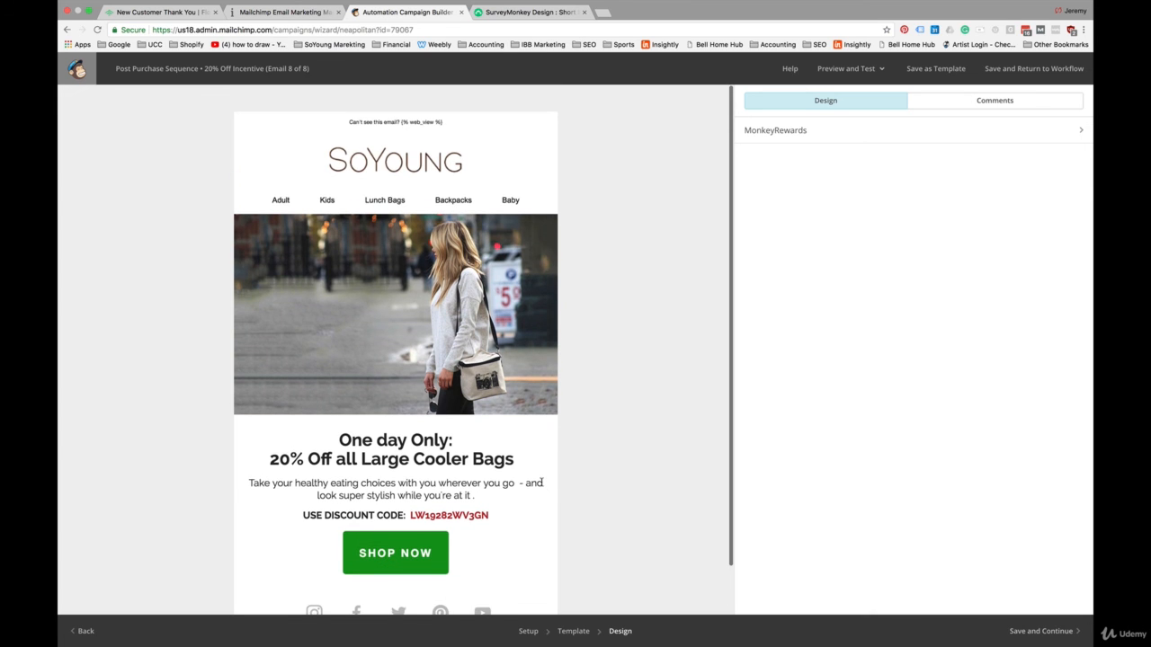
{"action": "left_click", "coordinate": [1041, 631]}
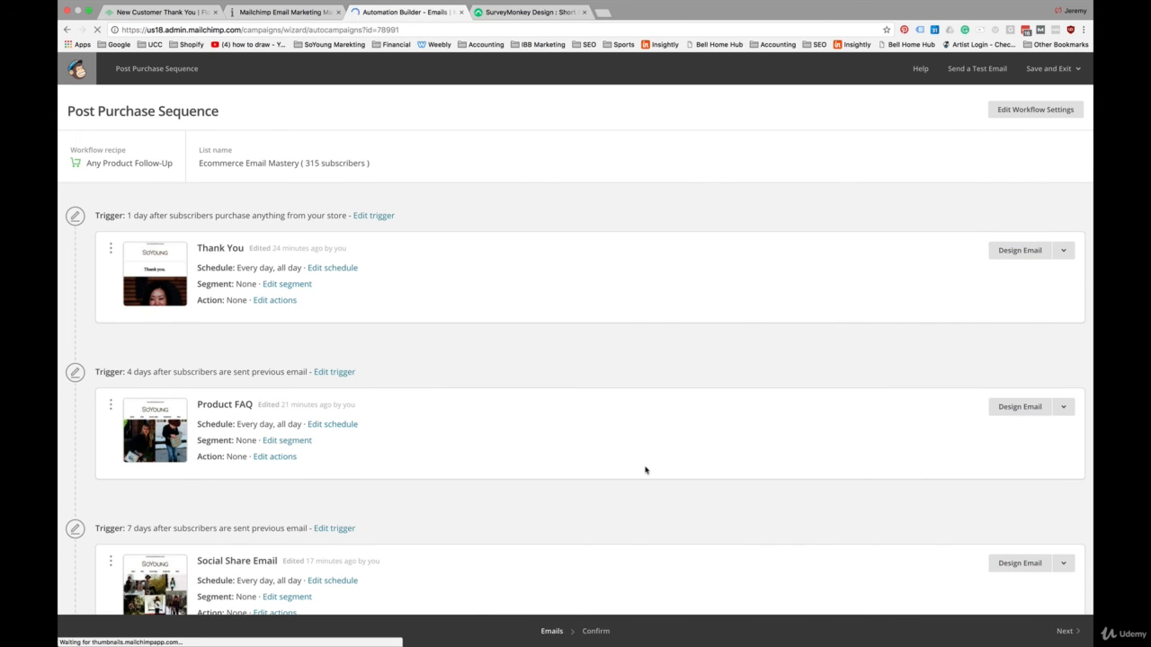
Step: Enable segmentation conditions for the 20% Off Incentive email and base the first condition on Automation Activity
{"action": "scroll", "coordinate": [645, 470], "scroll_direction": "down", "scroll_amount": 6}
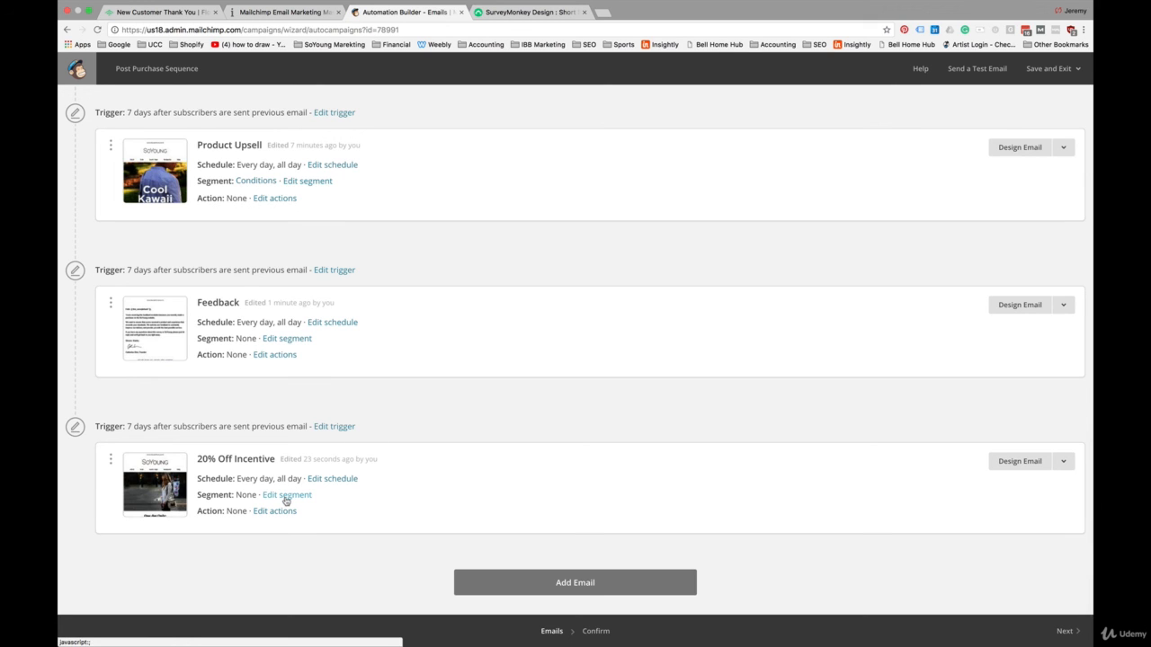
{"action": "left_click", "coordinate": [286, 495]}
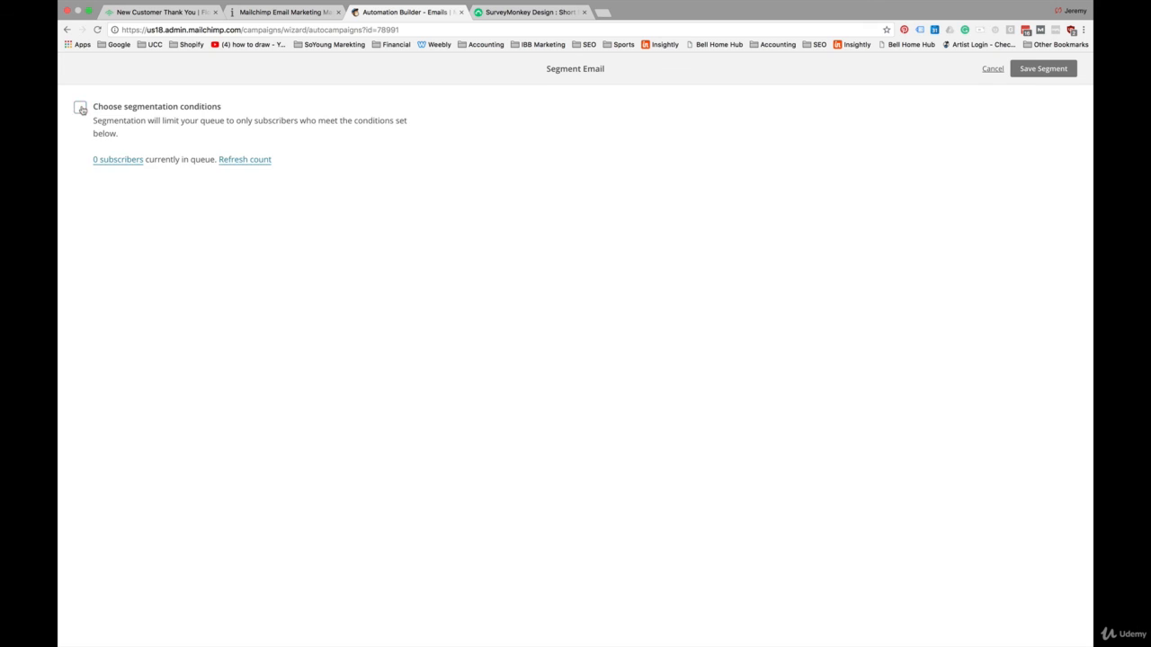
{"action": "left_click", "coordinate": [112, 238]}
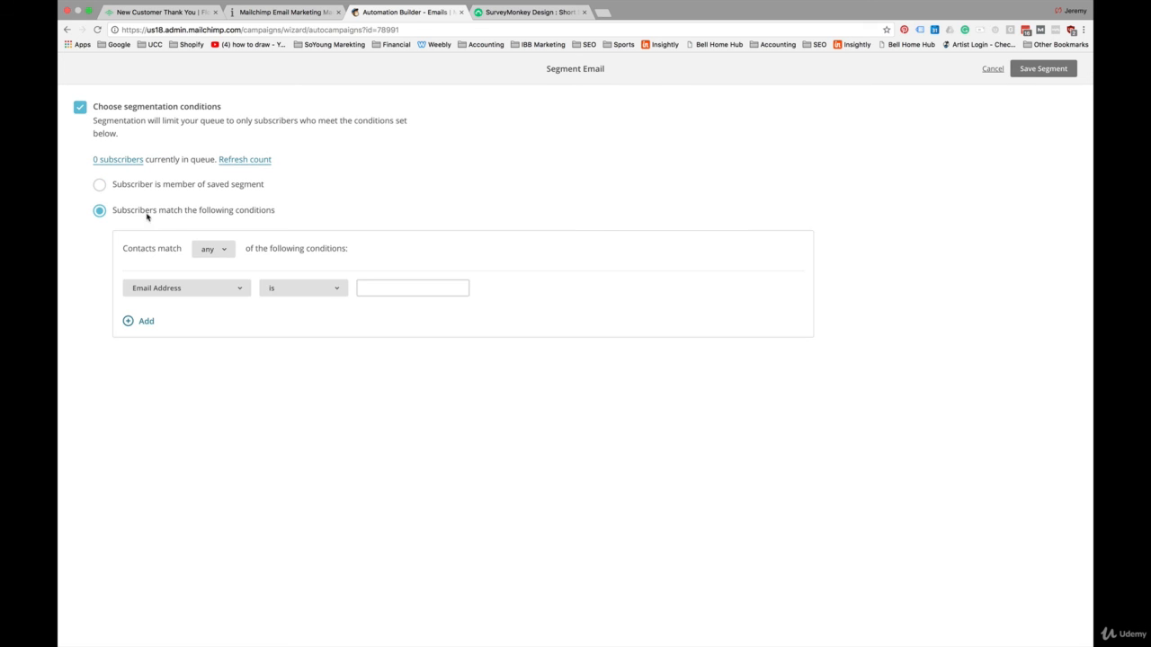
{"action": "left_click", "coordinate": [237, 289]}
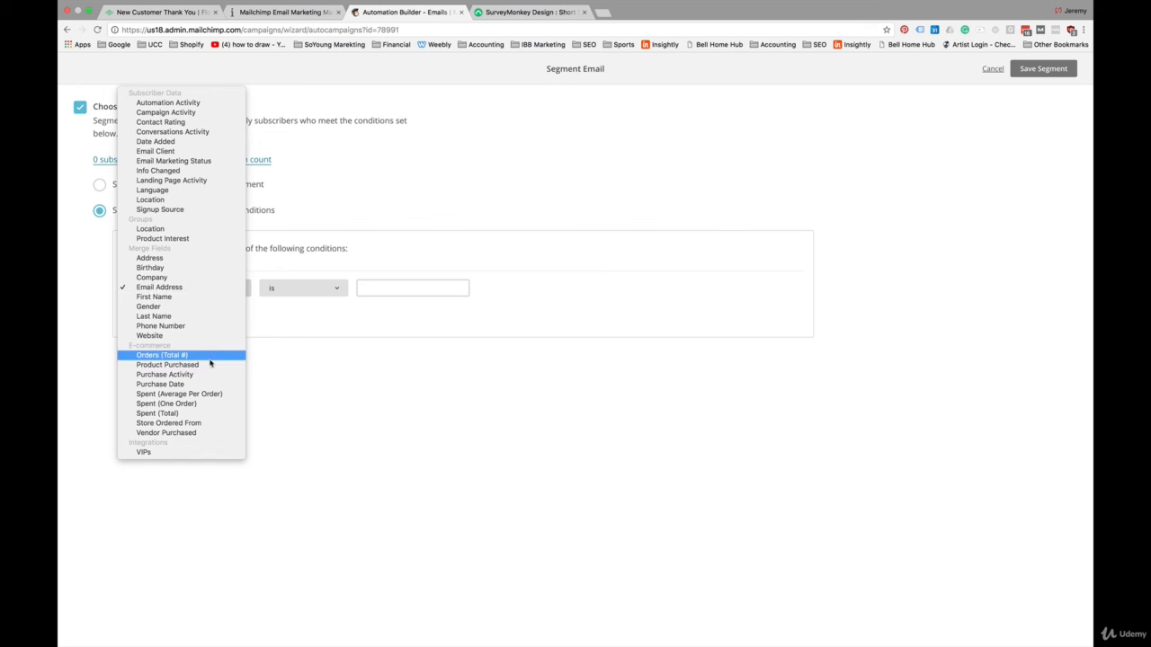
{"action": "left_click", "coordinate": [201, 103]}
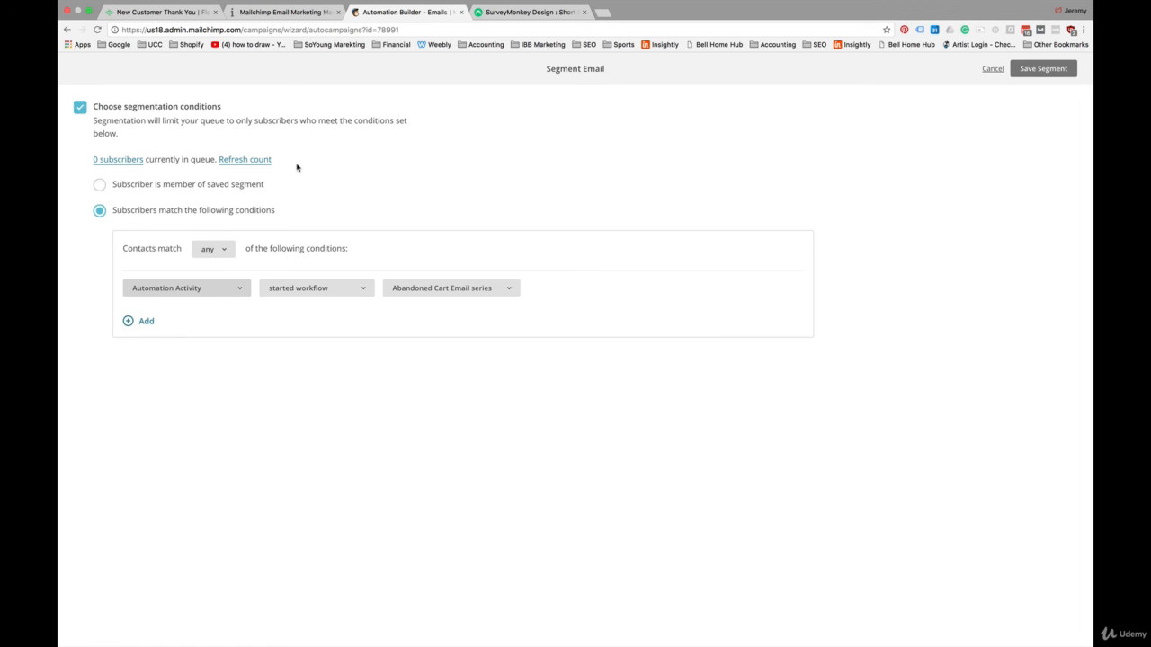
Step: Limit the segment to subscribers who have not completed the New Subscriber series workflow, and save the segment
{"action": "left_click", "coordinate": [356, 288]}
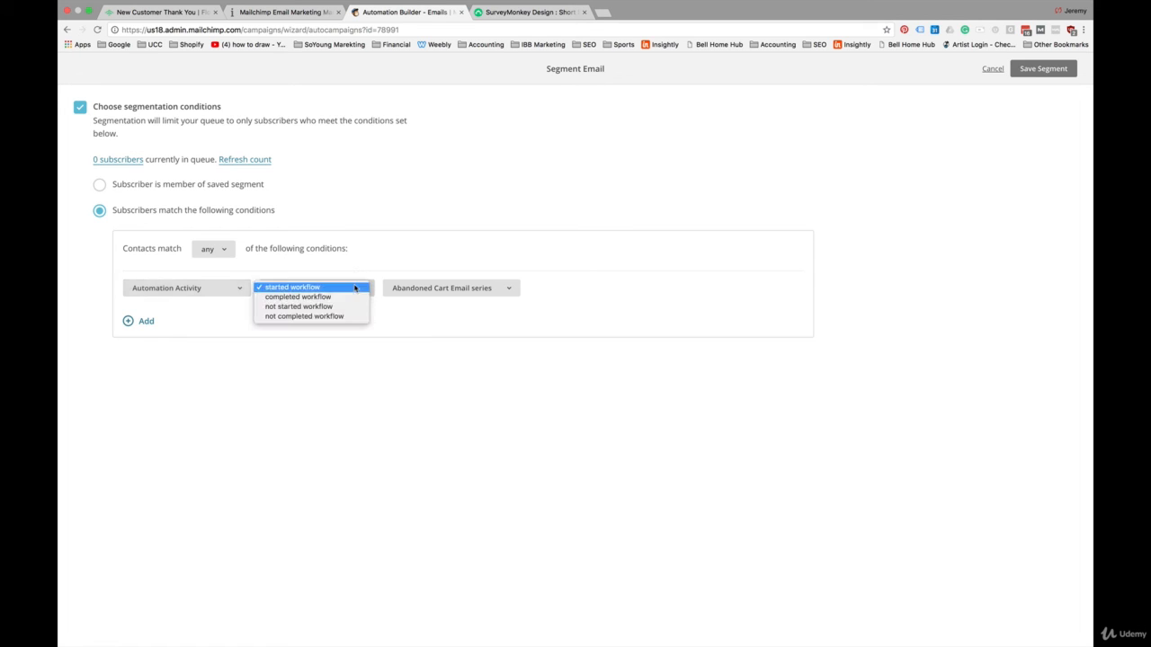
{"action": "left_click", "coordinate": [356, 287]}
{"action": "left_click", "coordinate": [360, 290]}
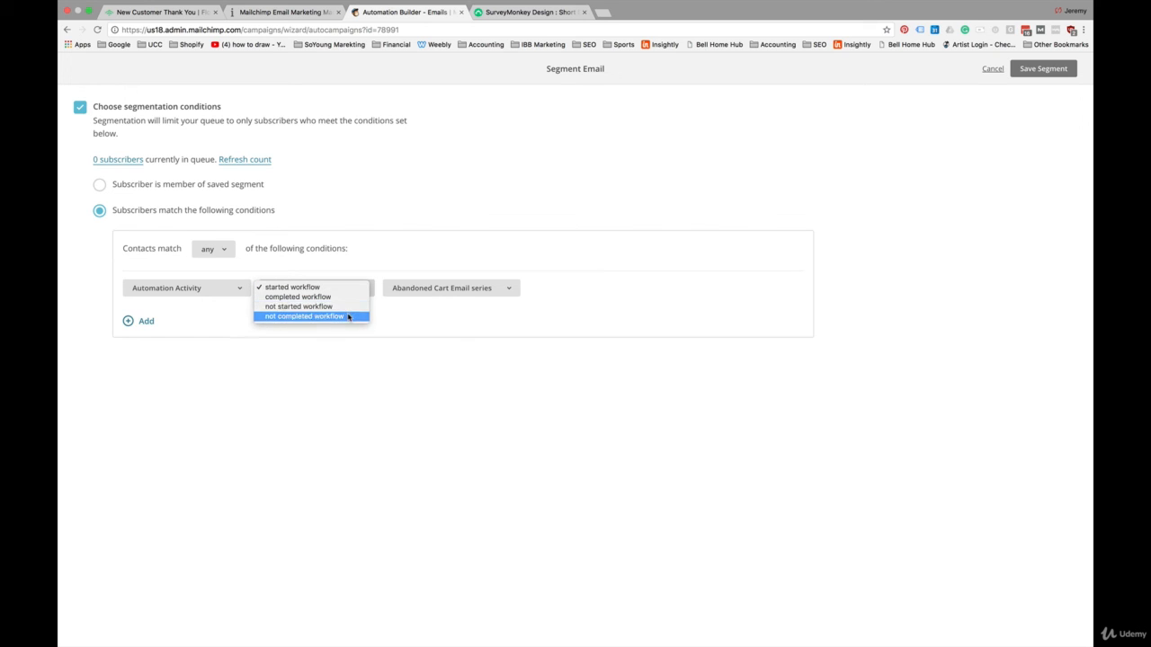
{"action": "left_click", "coordinate": [348, 317]}
{"action": "left_click", "coordinate": [438, 290]}
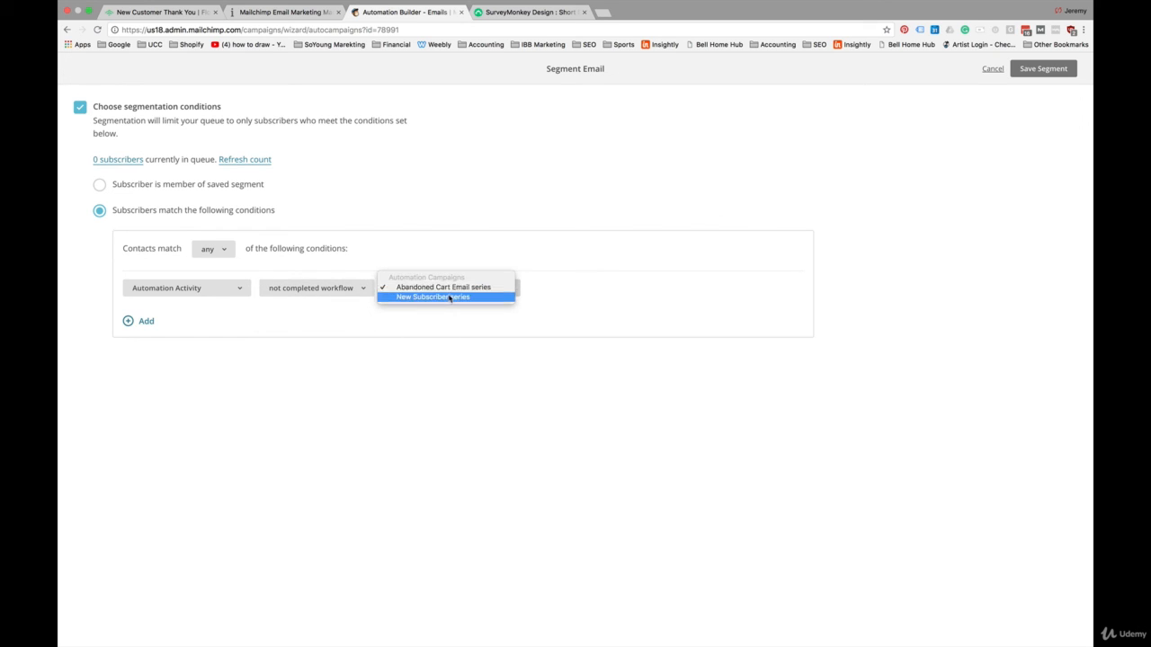
{"action": "left_click", "coordinate": [450, 298]}
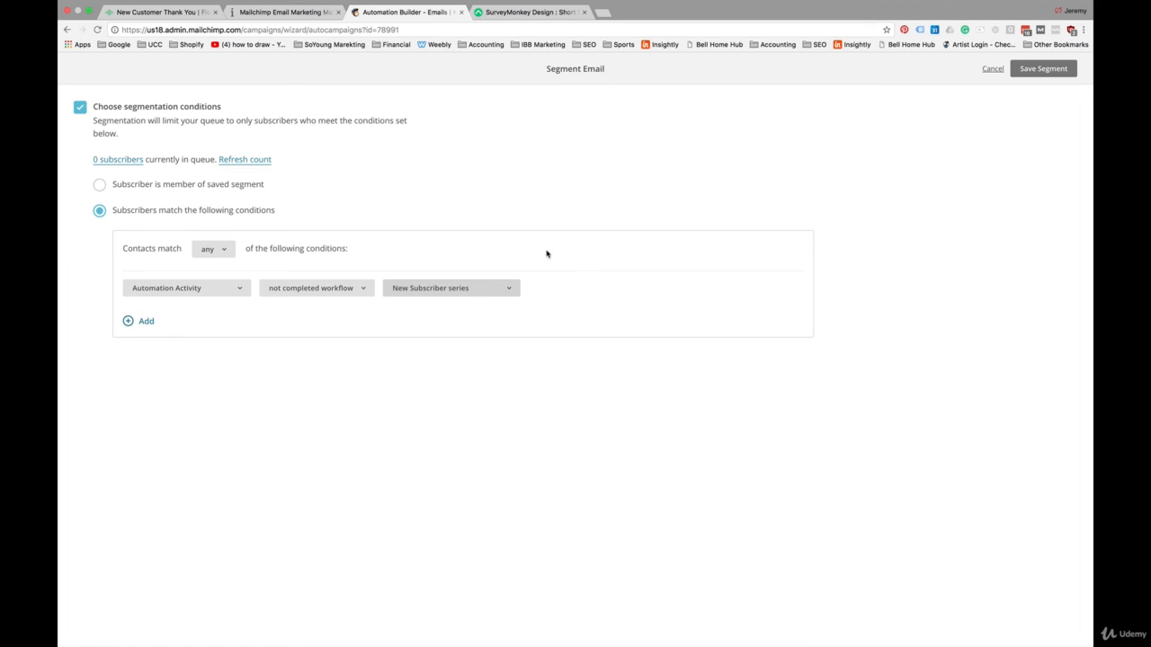
{"action": "left_click", "coordinate": [1041, 70]}
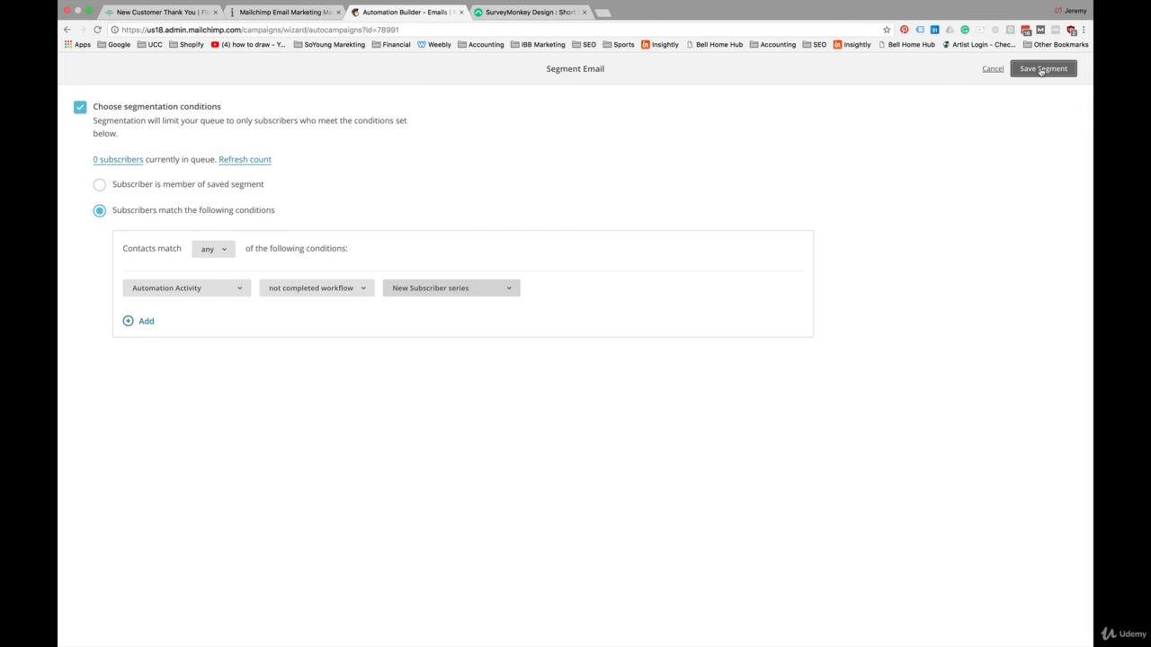